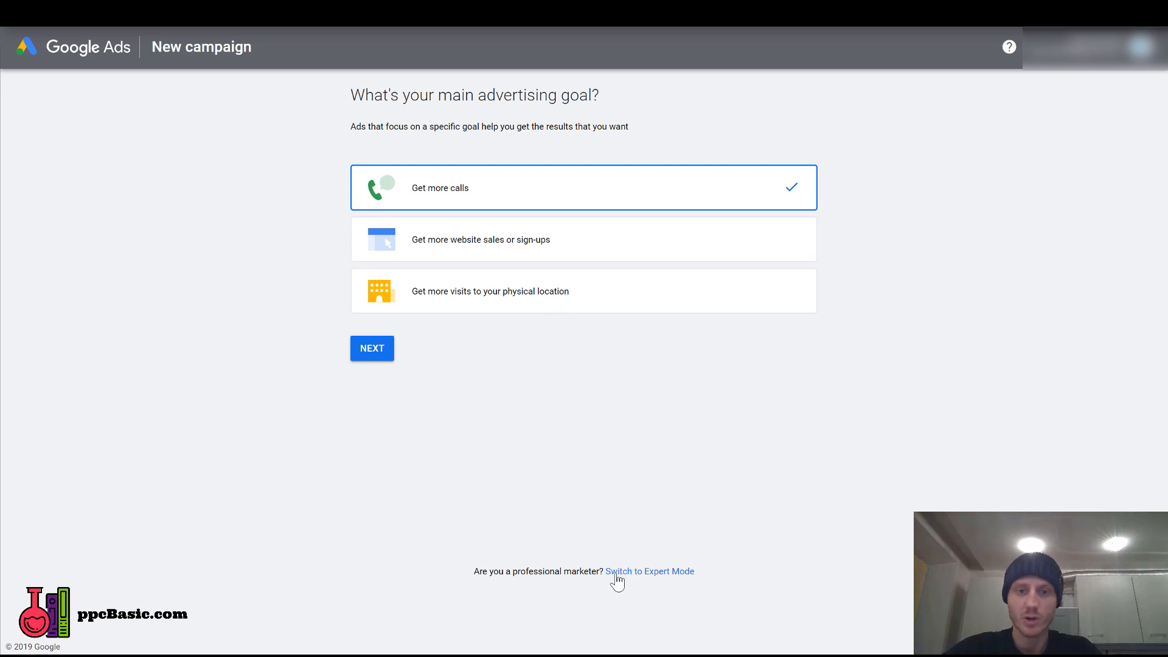
Switch to Expert Mode, create the account without a campaign, and open the new account.
{"action": "left_click", "coordinate": [657, 578]}
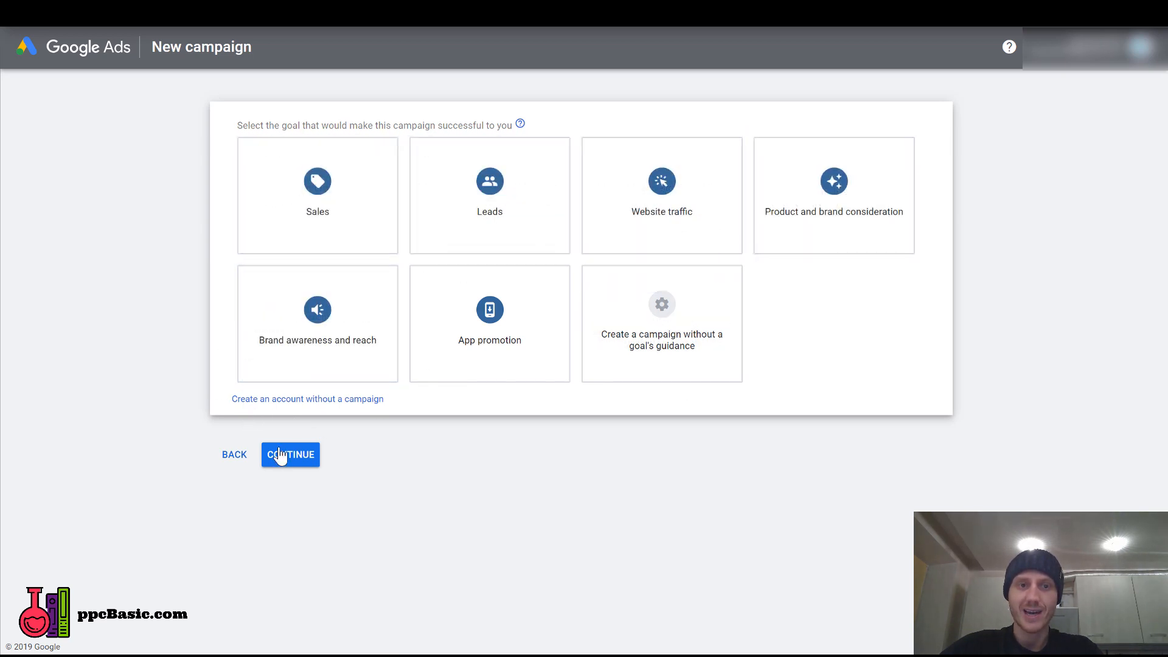
{"action": "left_click", "coordinate": [352, 401]}
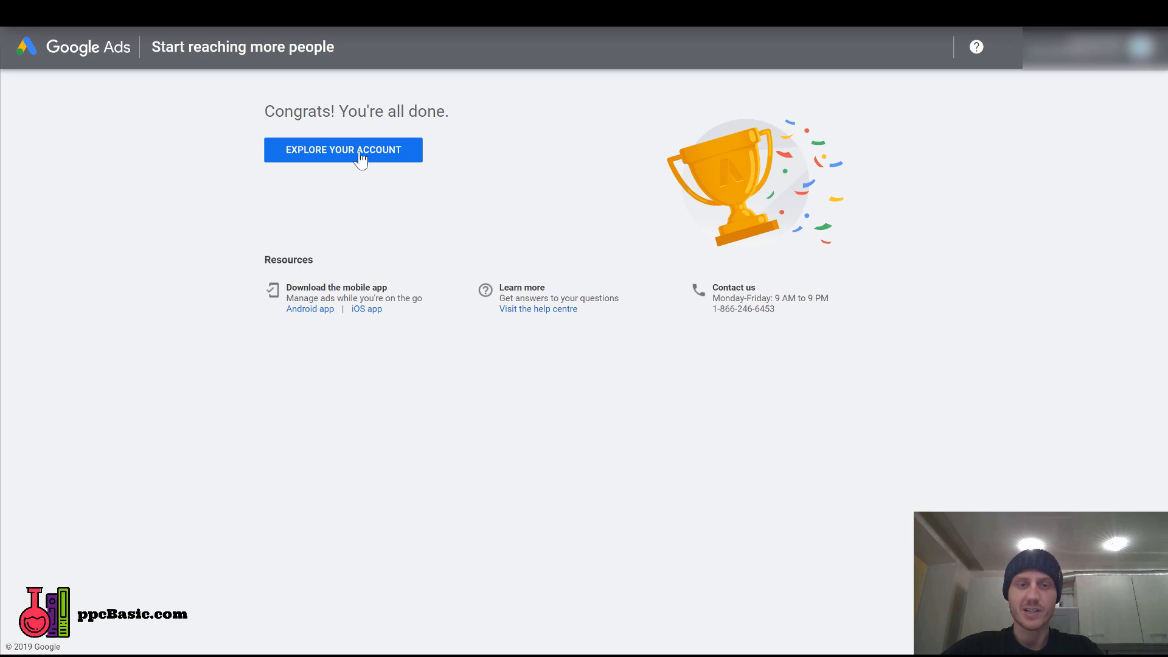
{"action": "left_click", "coordinate": [360, 160]}
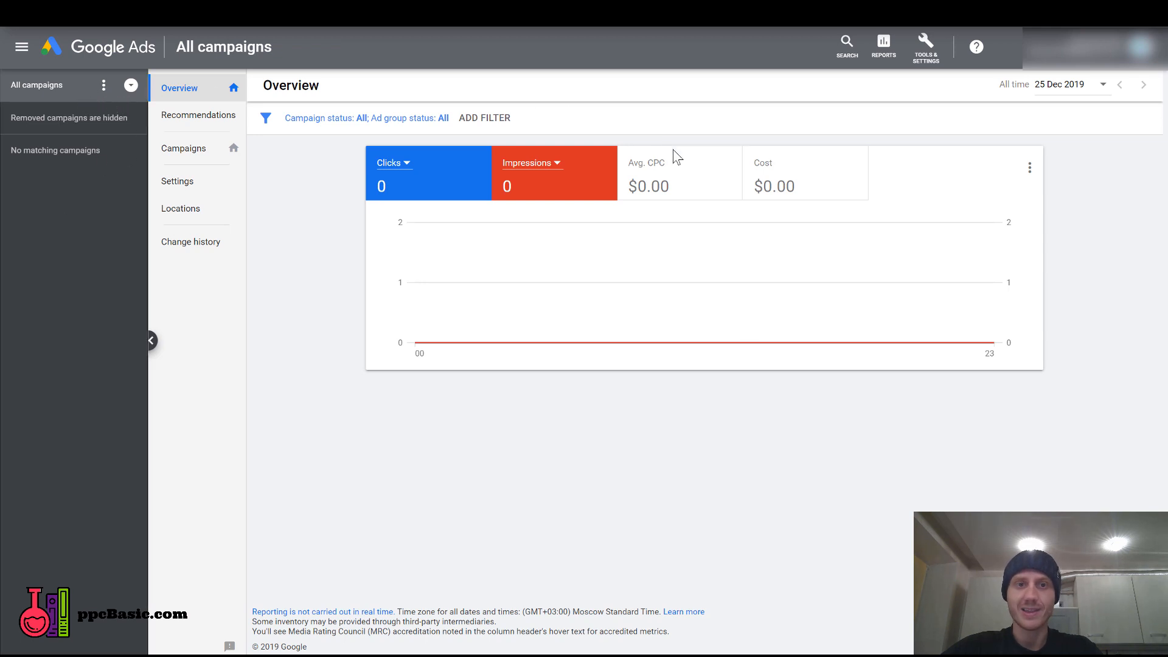
Start a new campaign with the Leads goal and the Search campaign type.
{"action": "left_click", "coordinate": [235, 148]}
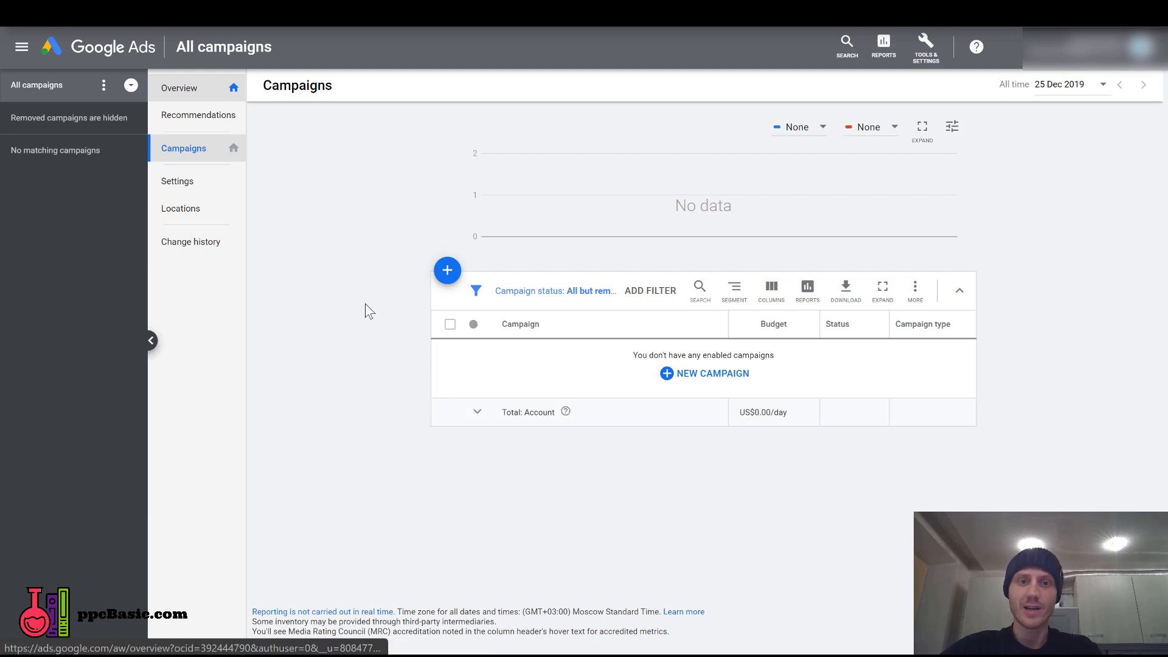
{"action": "left_click", "coordinate": [447, 272]}
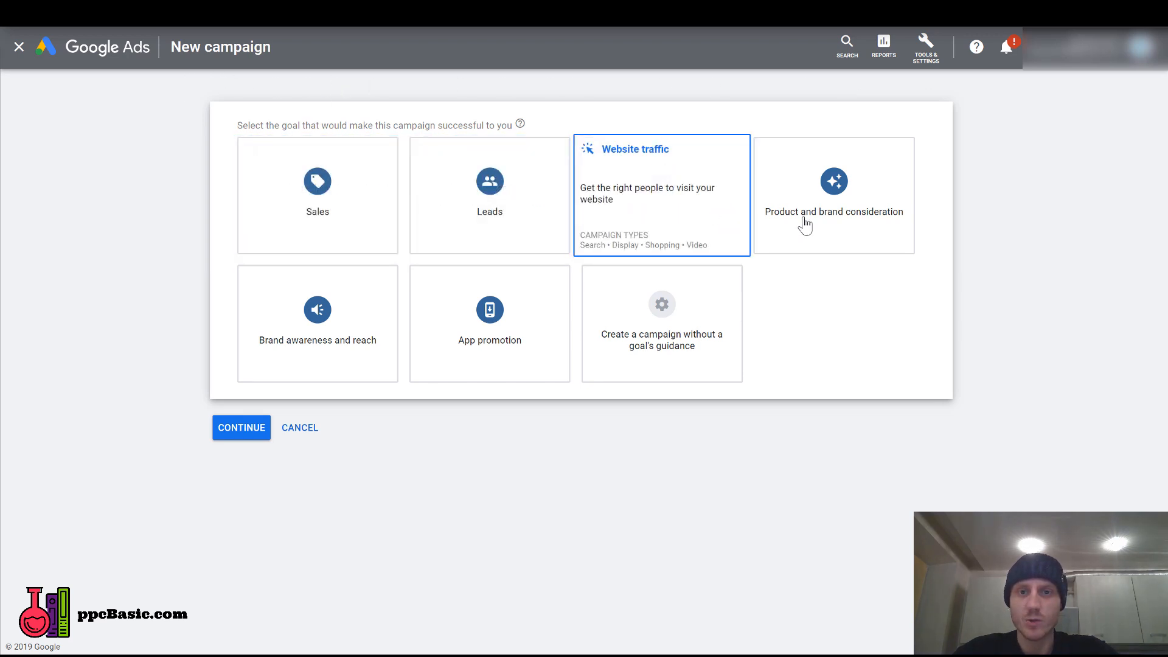
{"action": "left_click", "coordinate": [498, 207]}
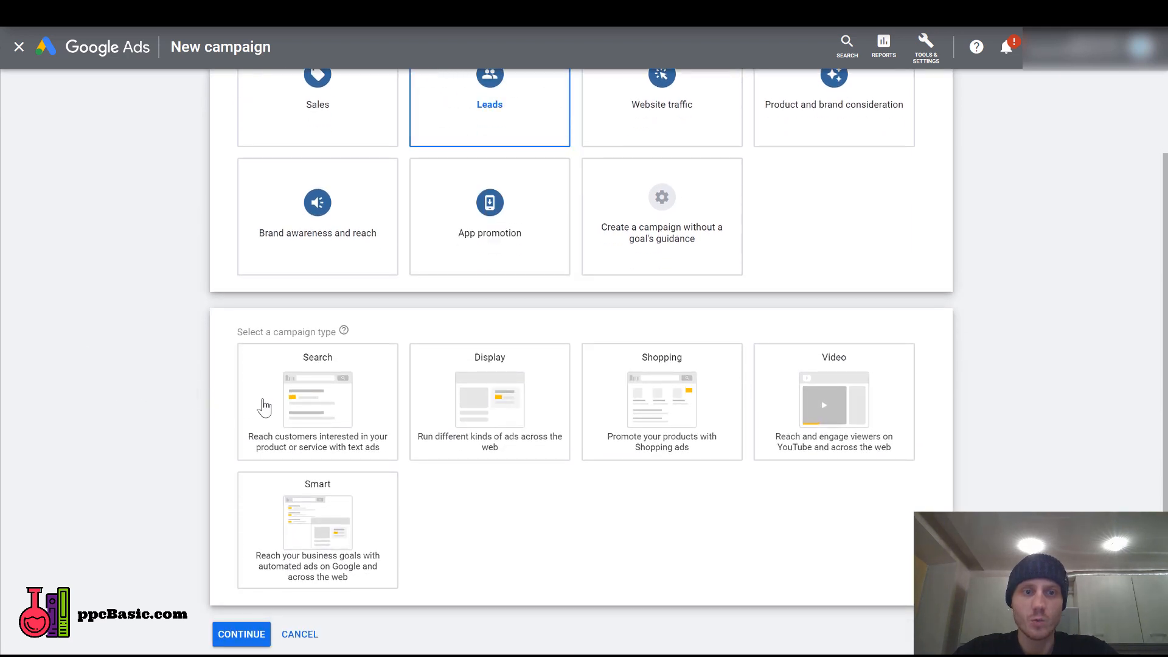
{"action": "left_click", "coordinate": [294, 410]}
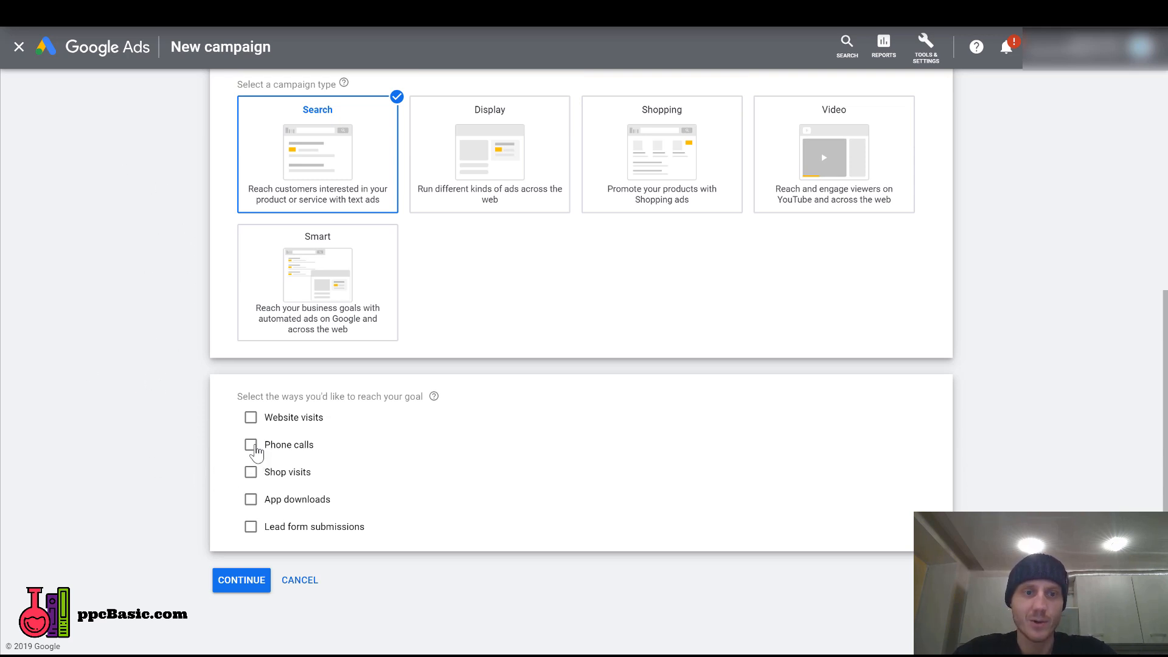
Choose phone calls as the way to reach the goal, enter the United States business phone number, and continue to the campaign settings.
{"action": "left_click", "coordinate": [252, 450]}
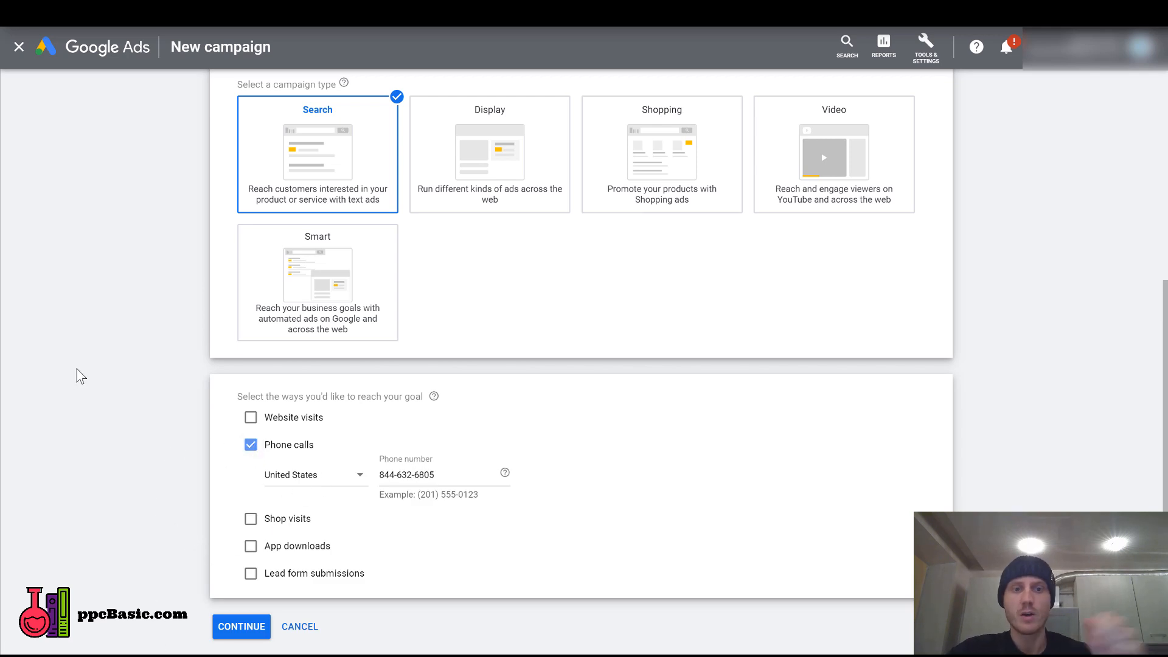
{"action": "scroll", "coordinate": [109, 373], "scroll_direction": "down", "scroll_amount": 1}
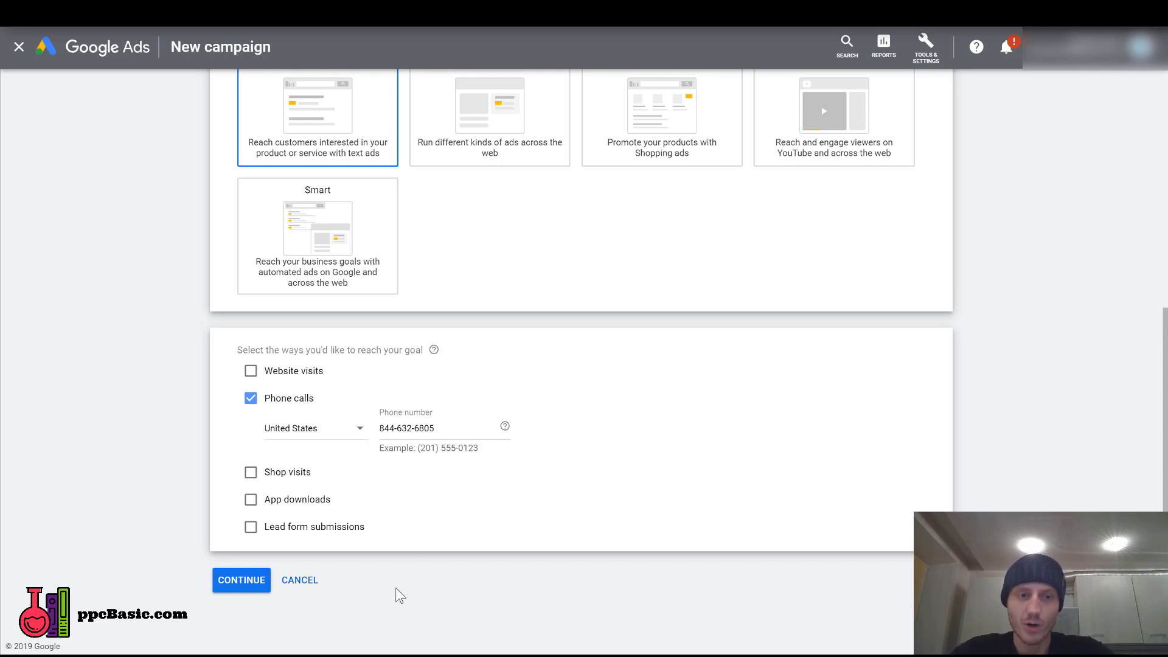
{"action": "left_click", "coordinate": [247, 582]}
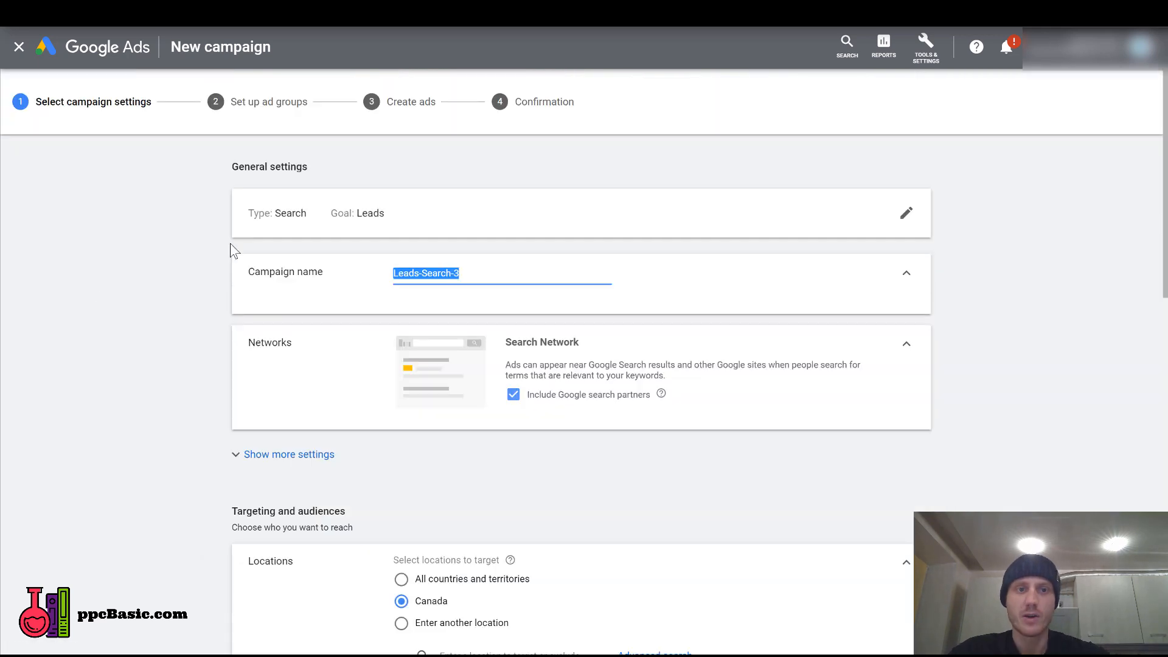
Name the campaign "PPCBasic - Call - Divorce Lawyer" and expand the additional general settings.
{"action": "type", "text": "PPCBasic - Call - Divorce Lawyer"}
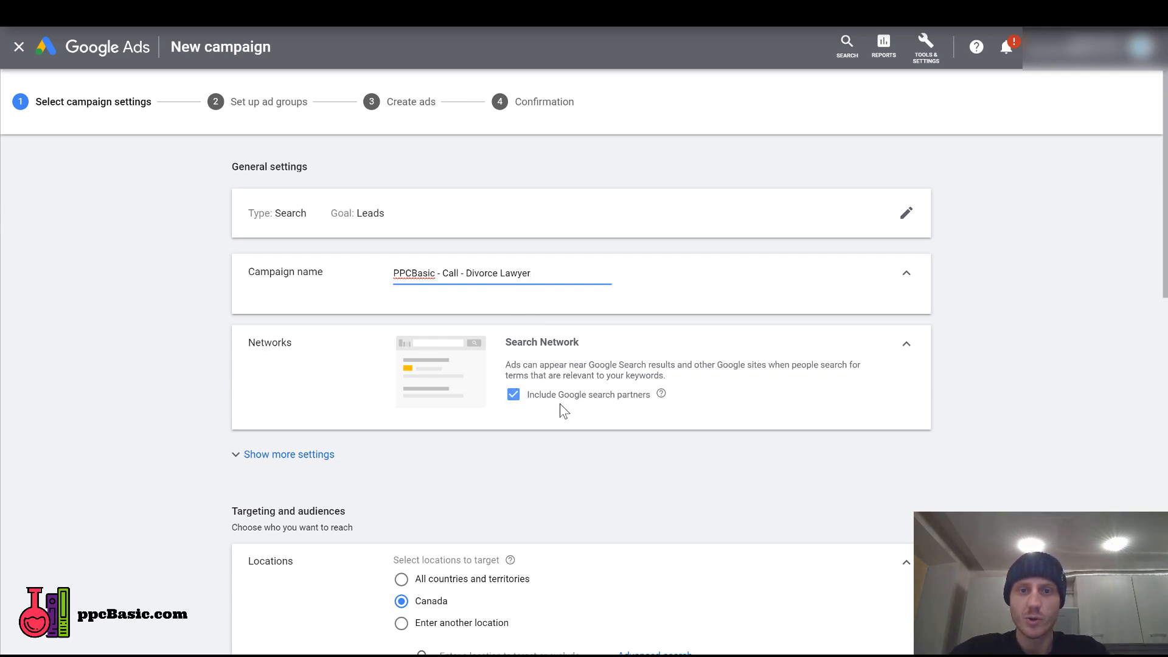
{"action": "scroll", "coordinate": [210, 381], "scroll_direction": "down", "scroll_amount": 2}
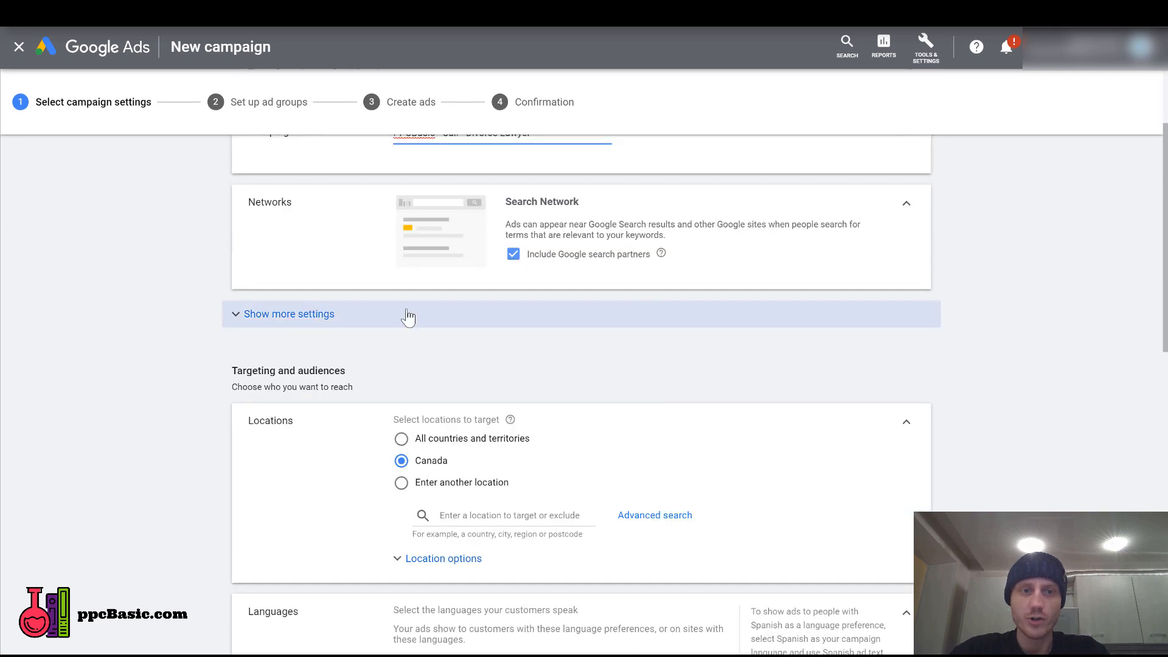
{"action": "left_click", "coordinate": [243, 315]}
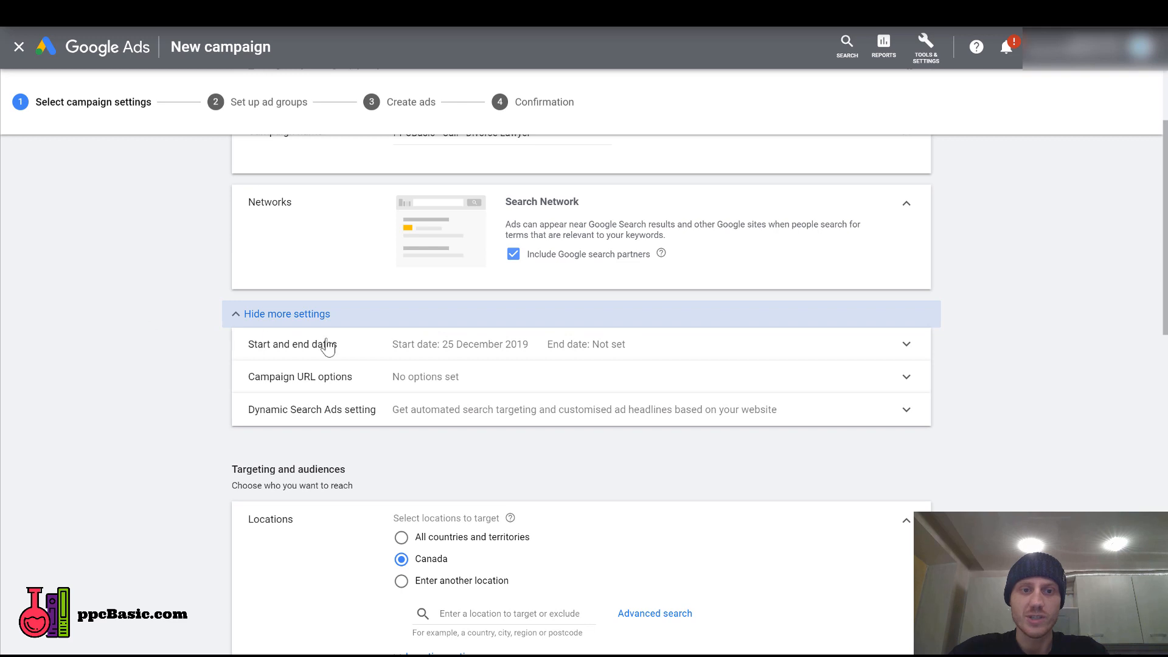
Set the campaign to target another location instead of Canada and add New York state, United States.
{"action": "scroll", "coordinate": [145, 406], "scroll_direction": "down", "scroll_amount": 2}
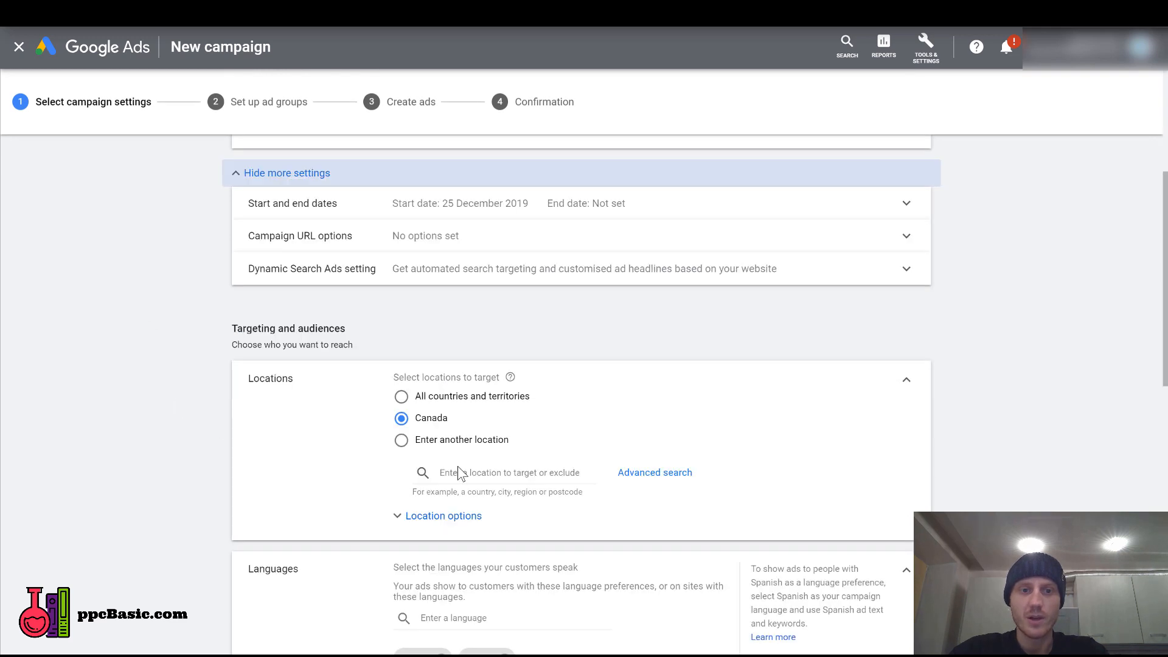
{"action": "left_click", "coordinate": [401, 440]}
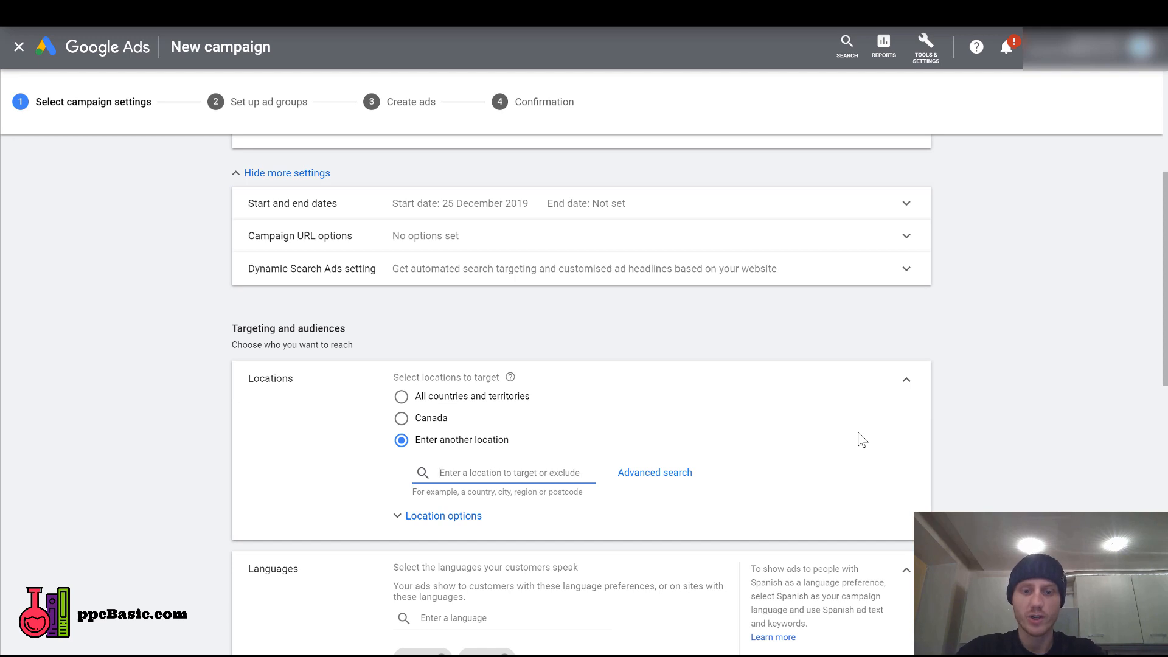
{"action": "type", "text": "new york"}
{"action": "key", "text": "Return"}
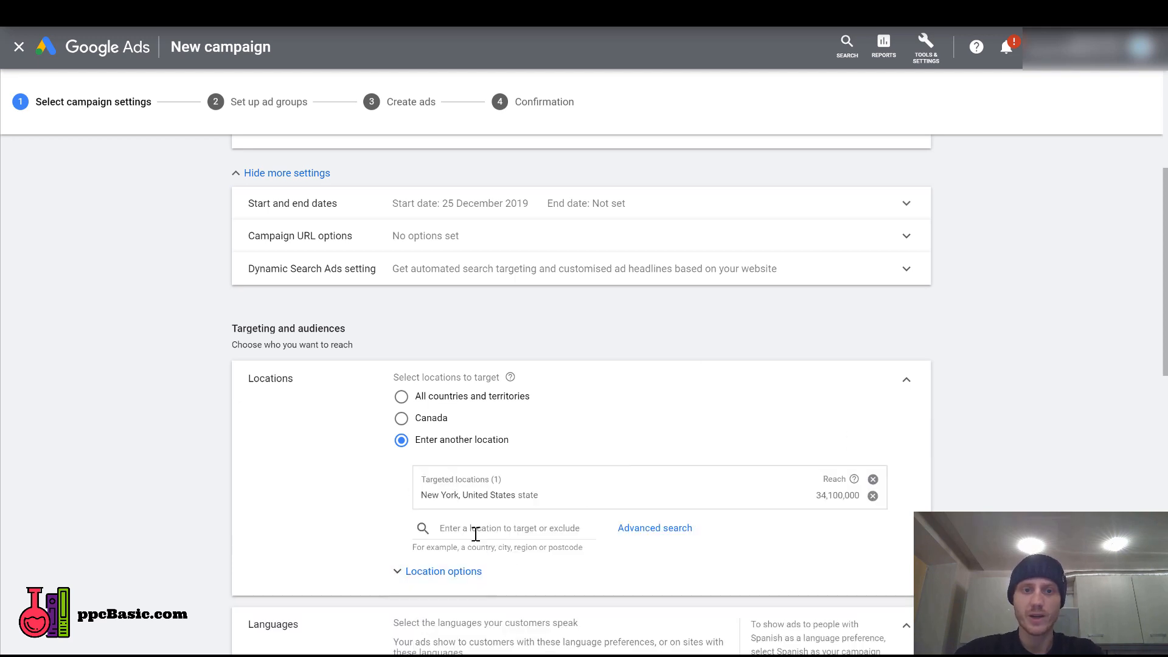
In the advanced location search, look up postcodes 34252, 32141, 64362 and 12342 in bulk and target 32141, Florida.
{"action": "left_click", "coordinate": [658, 535]}
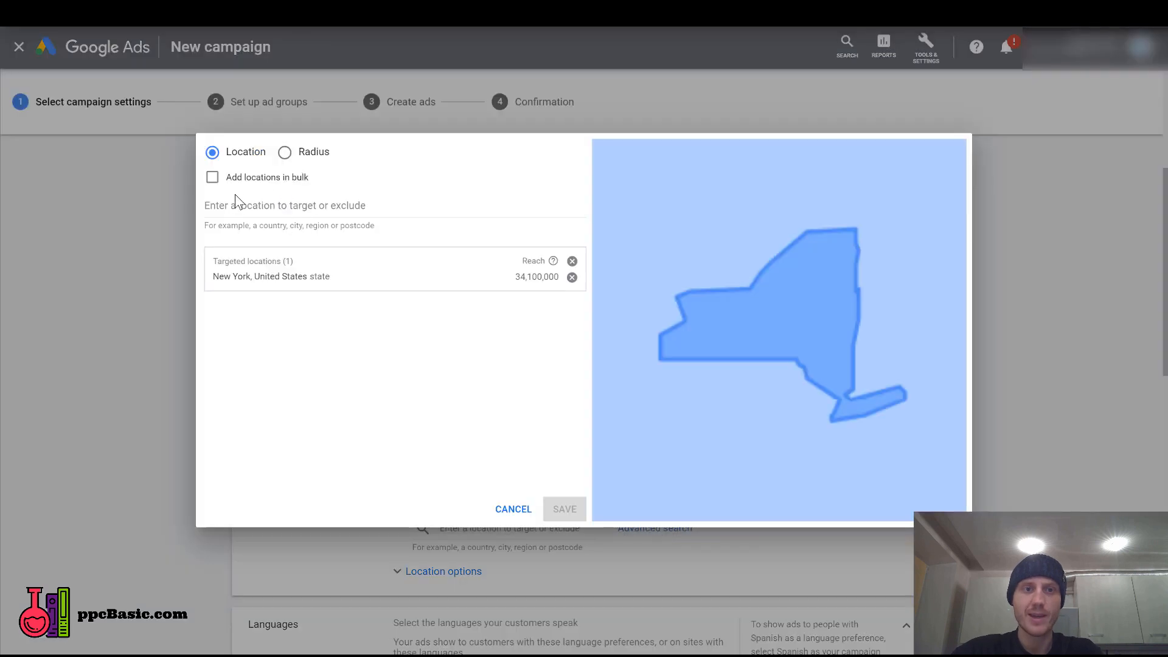
{"action": "left_click", "coordinate": [212, 178]}
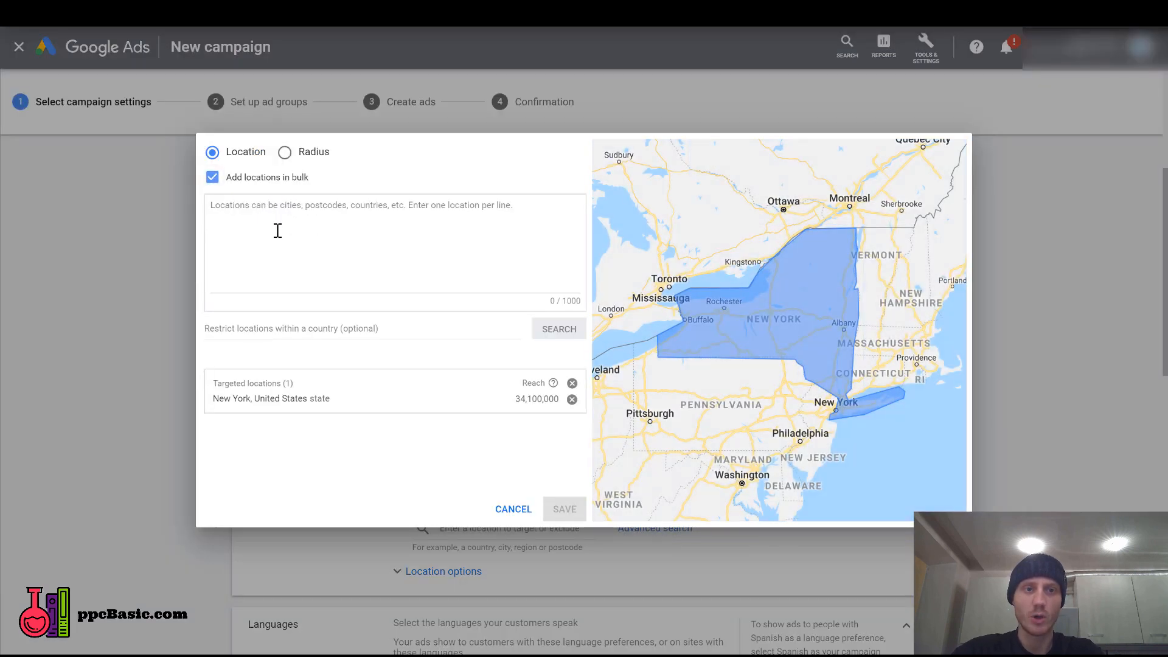
{"action": "left_click", "coordinate": [277, 231]}
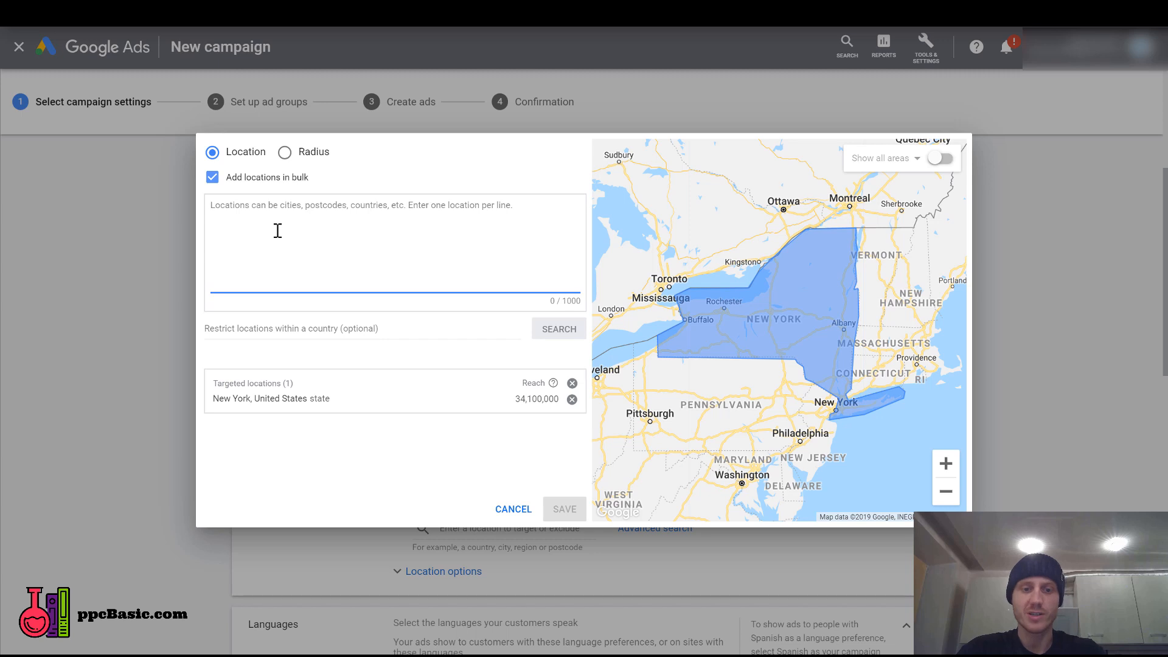
{"action": "type", "text": "34252"}
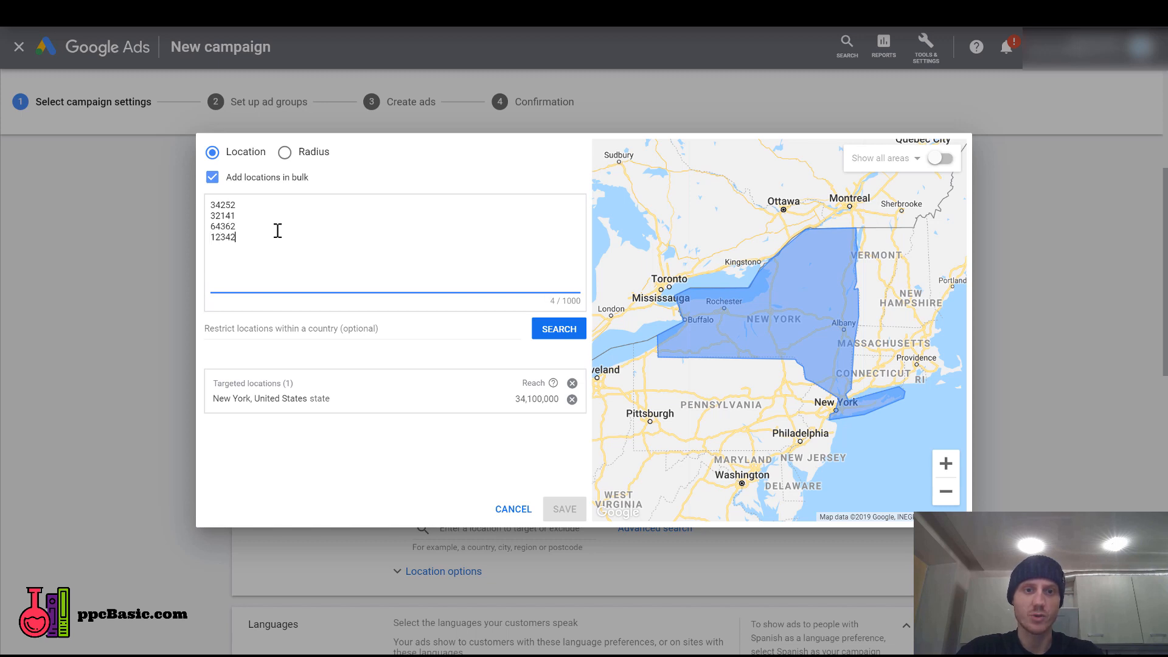
{"action": "left_click", "coordinate": [559, 332]}
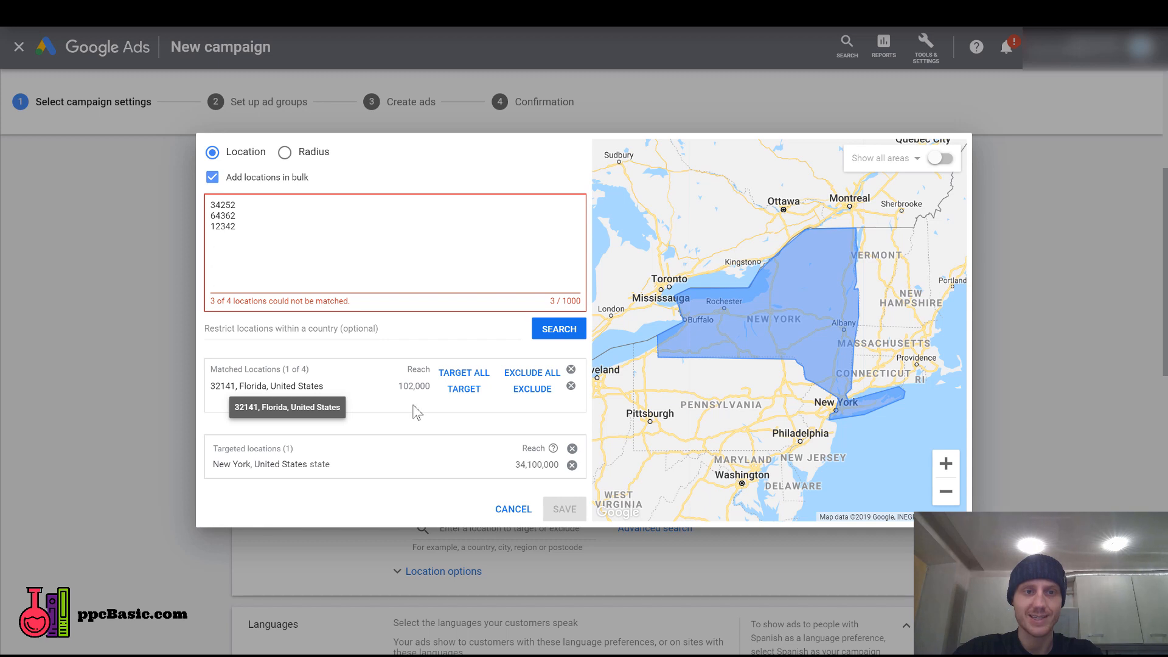
{"action": "left_click", "coordinate": [464, 389]}
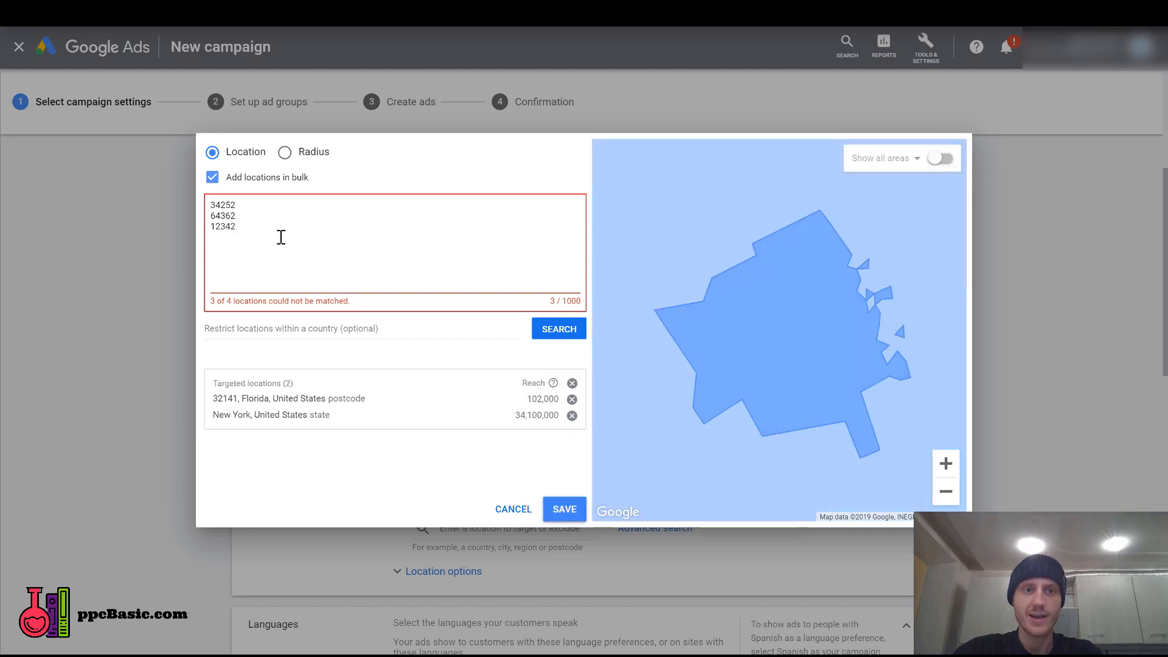
Replace the bulk location list with Los Angeles and Seattle, search for them, and target both cities.
{"action": "key", "text": "ctrl+a"}
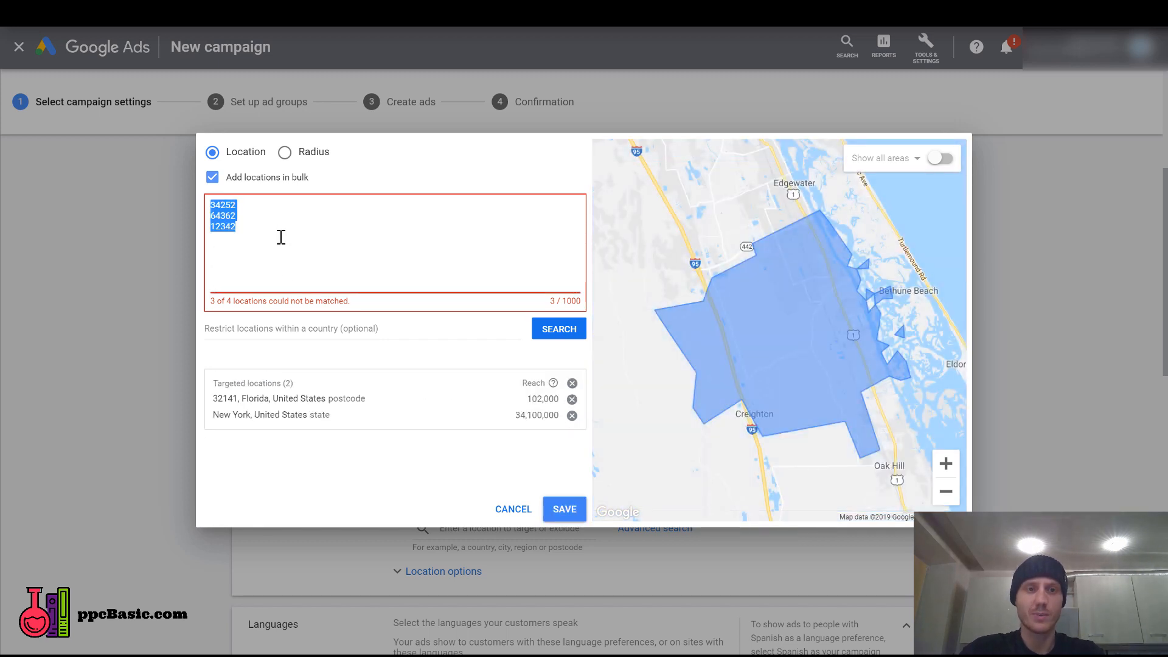
{"action": "type", "text": "los angeles"}
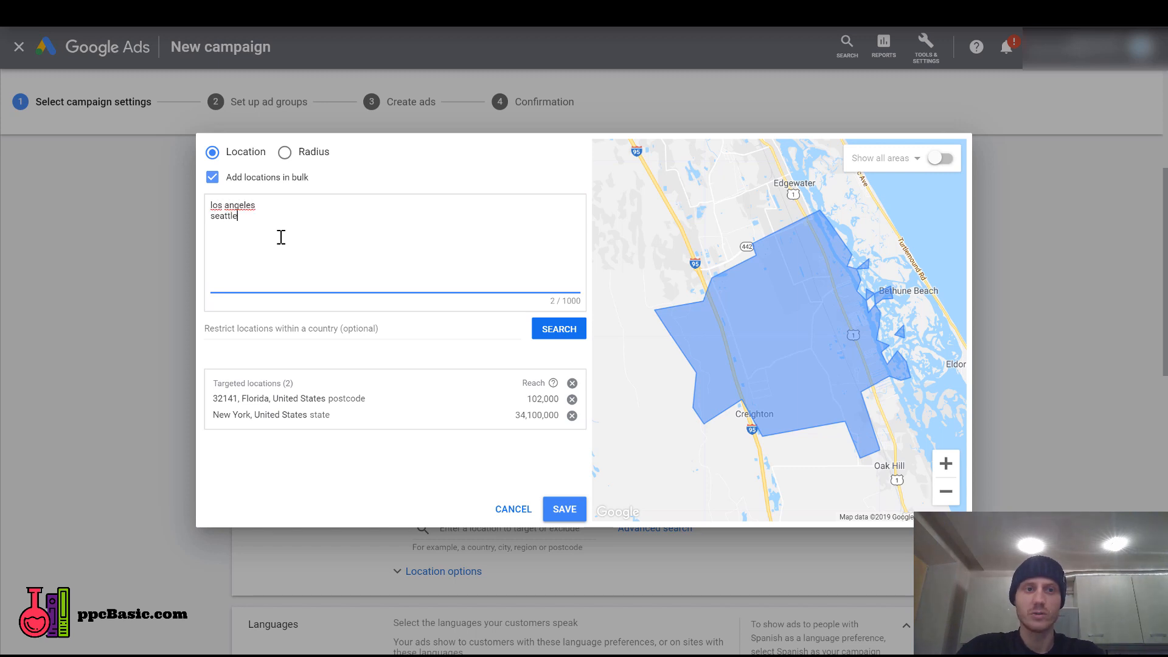
{"action": "left_click", "coordinate": [555, 336]}
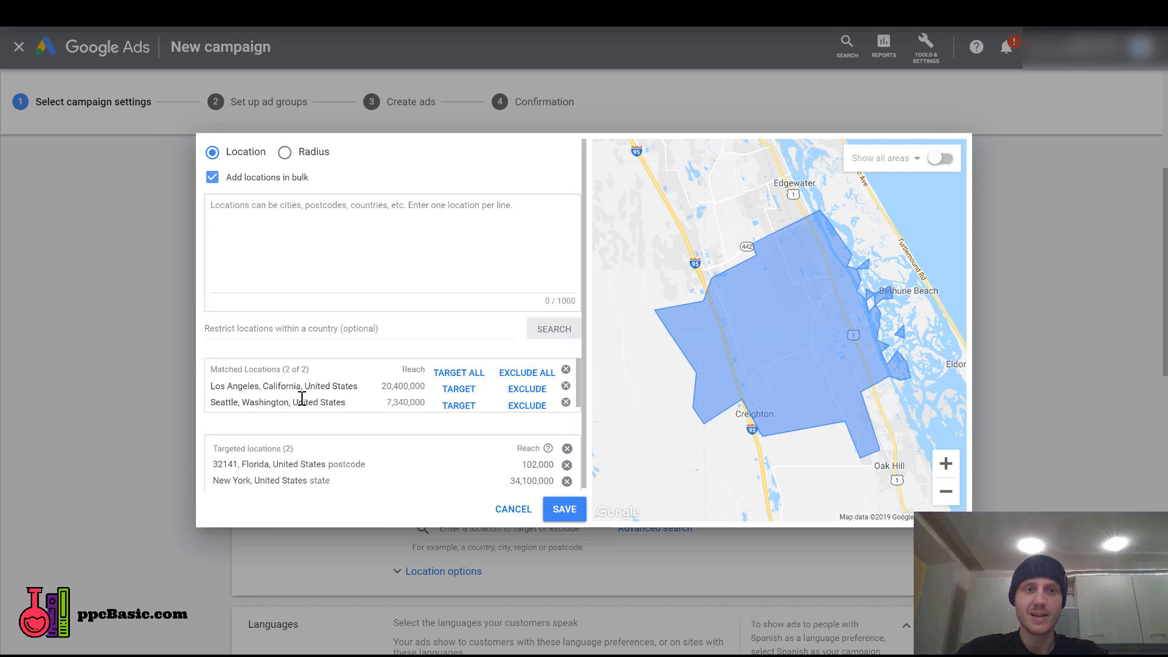
{"action": "left_click", "coordinate": [460, 374]}
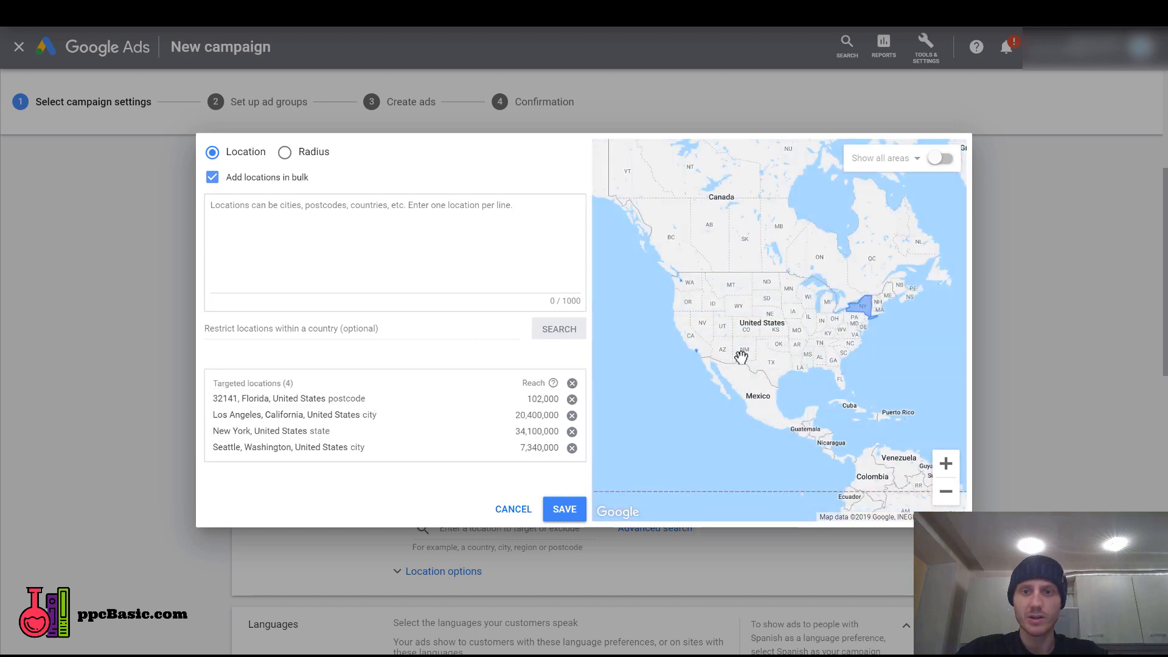
Add New York City to the targeted locations through the bulk search and save the location selection.
{"action": "left_click", "coordinate": [326, 219]}
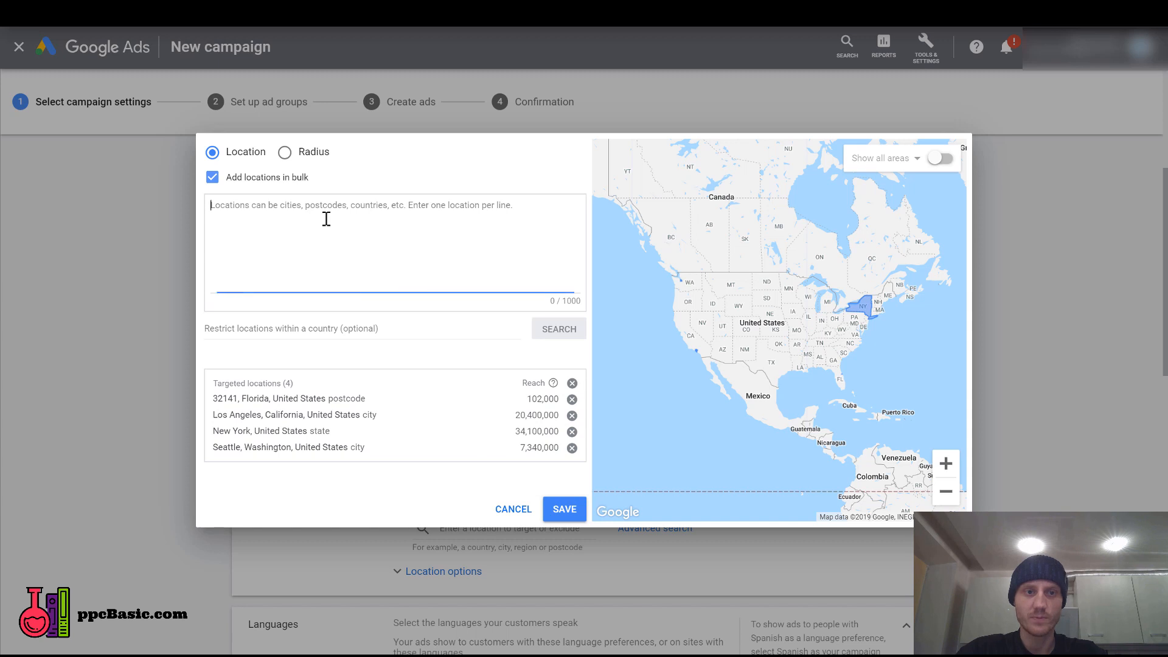
{"action": "type", "text": "new york city"}
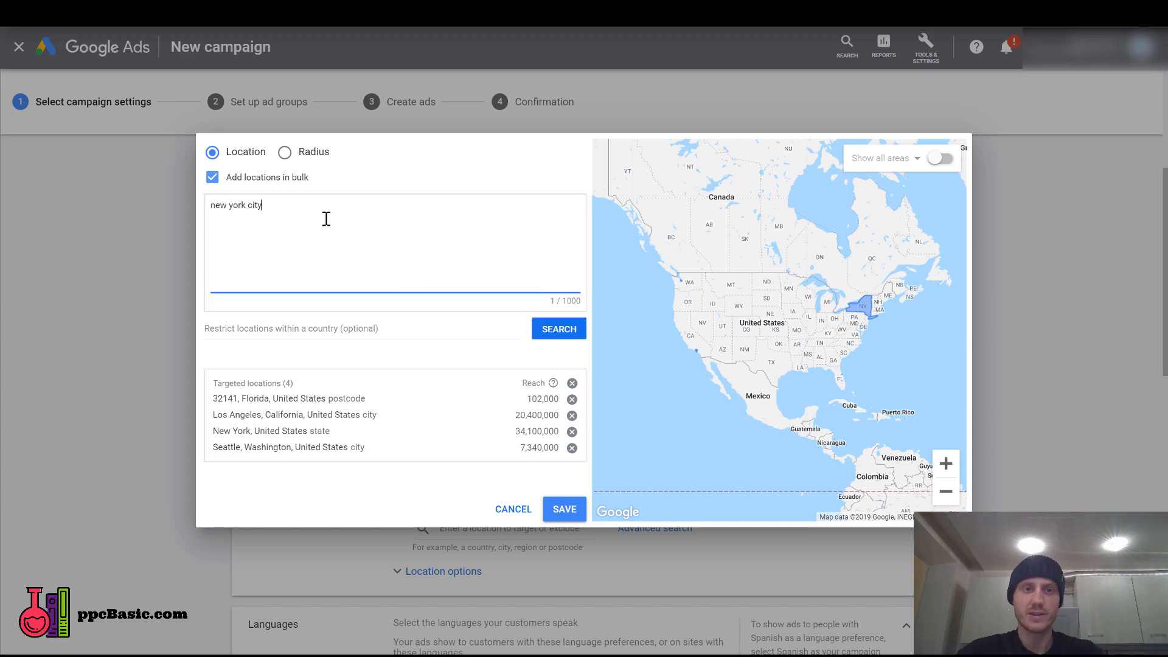
{"action": "left_click", "coordinate": [557, 329]}
{"action": "left_click", "coordinate": [460, 373]}
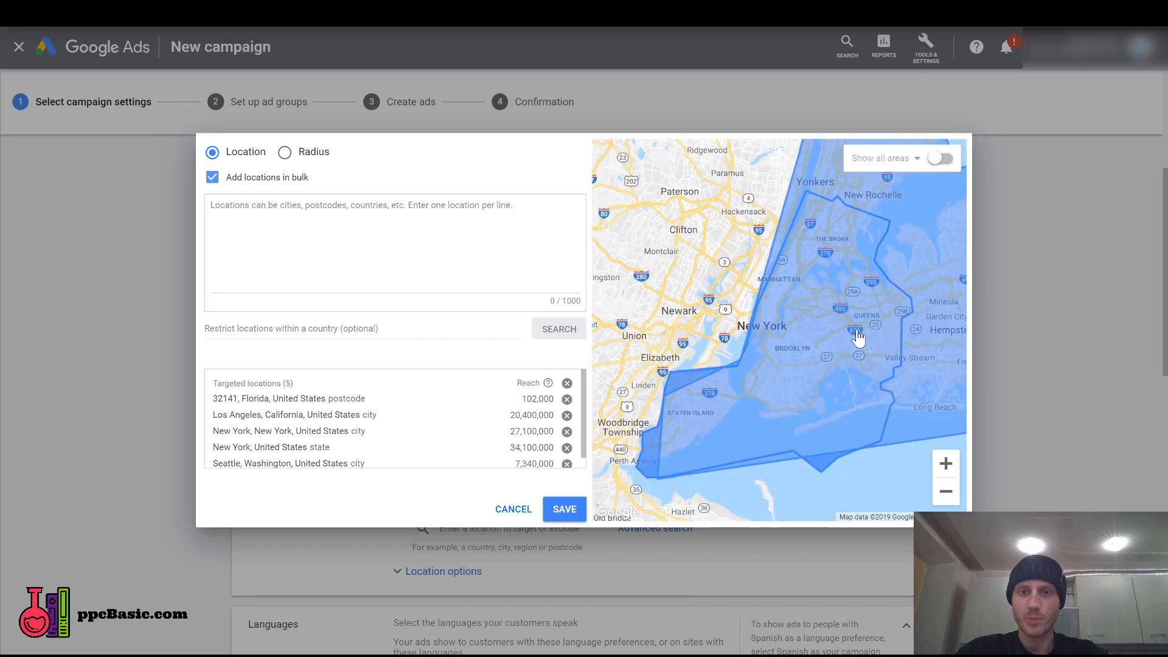
{"action": "left_click", "coordinate": [563, 511]}
In the location options, set the target to people in or regularly in the targeted locations.
{"action": "scroll", "coordinate": [191, 390], "scroll_direction": "down", "scroll_amount": 2}
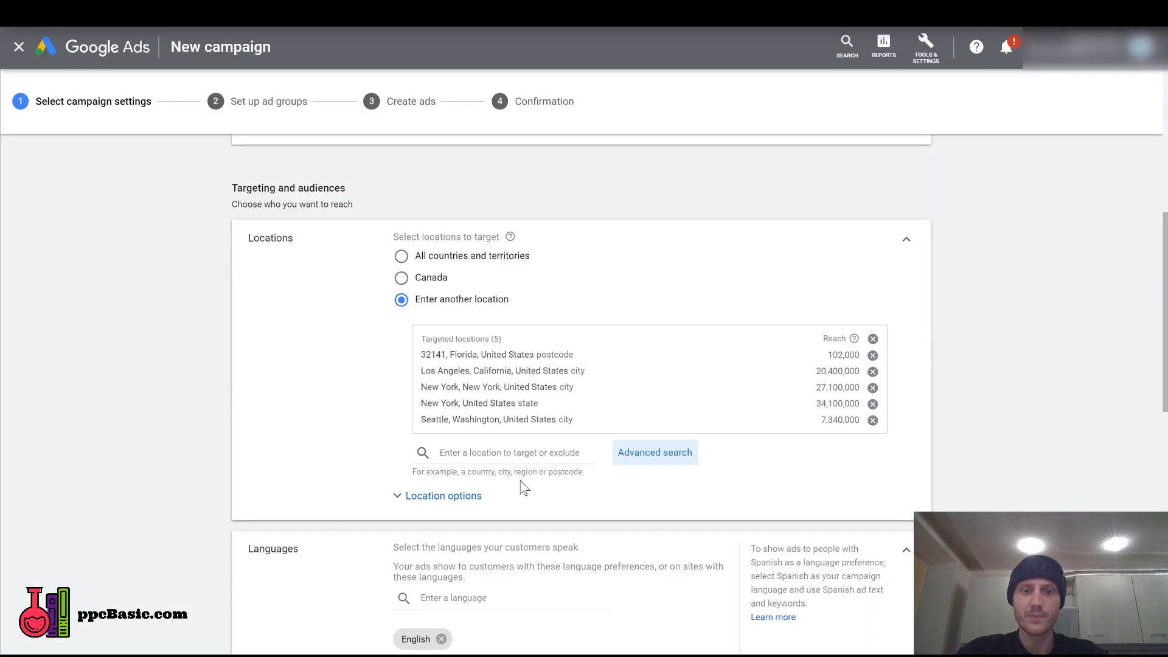
{"action": "left_click", "coordinate": [437, 497]}
{"action": "scroll", "coordinate": [268, 450], "scroll_direction": "down", "scroll_amount": 2}
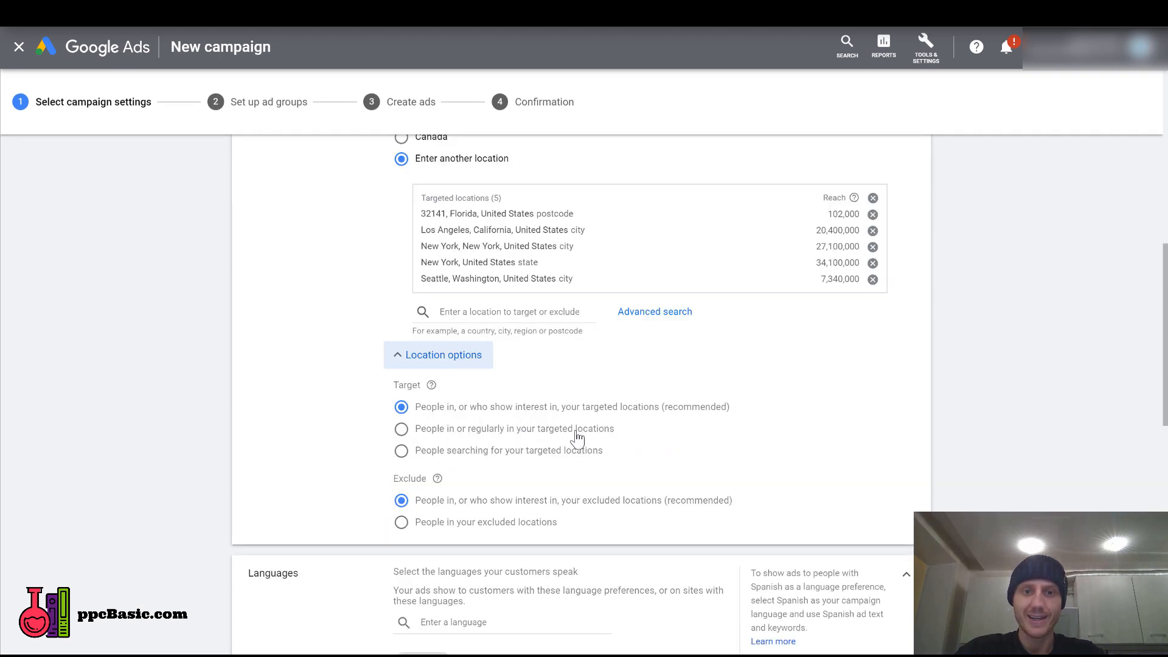
{"action": "left_click", "coordinate": [402, 432]}
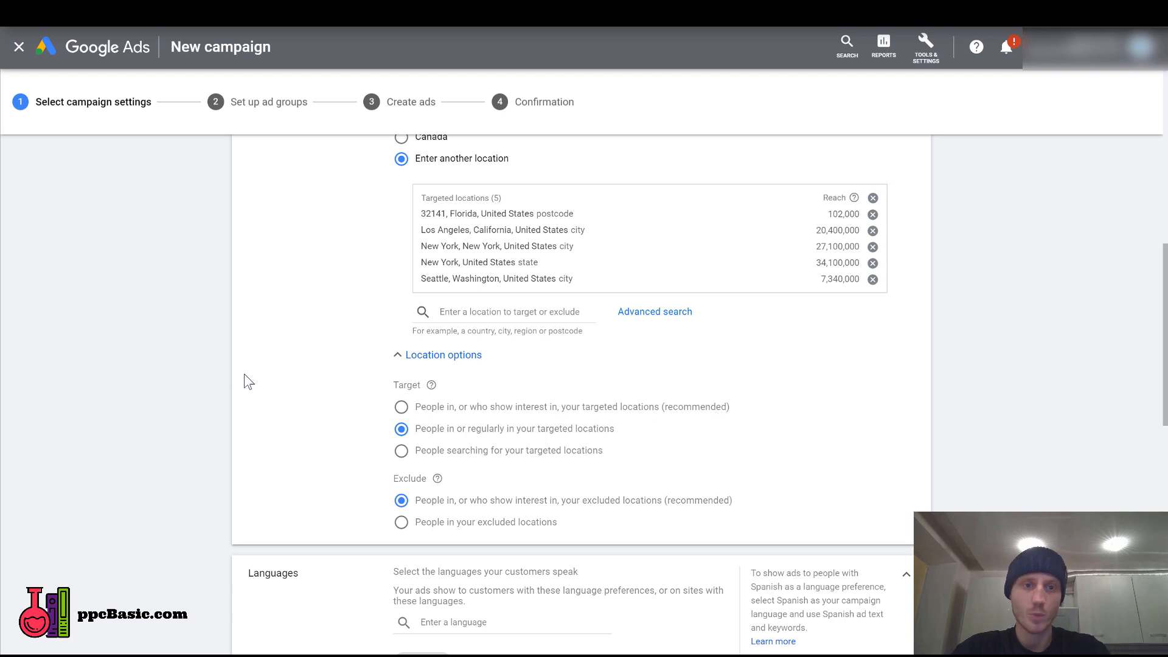
Search the campaign audiences for "lawyer" and select the Estate Planning and Tax Services in-market audiences.
{"action": "scroll", "coordinate": [164, 390], "scroll_direction": "down", "scroll_amount": 2}
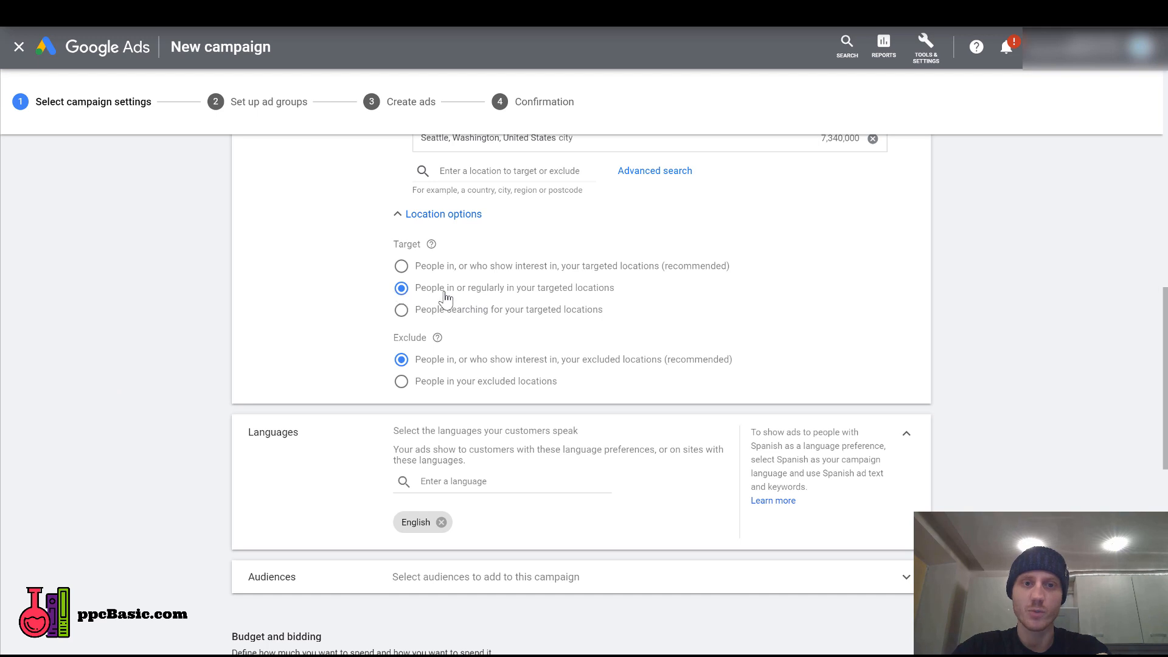
{"action": "scroll", "coordinate": [269, 403], "scroll_direction": "down", "scroll_amount": 2}
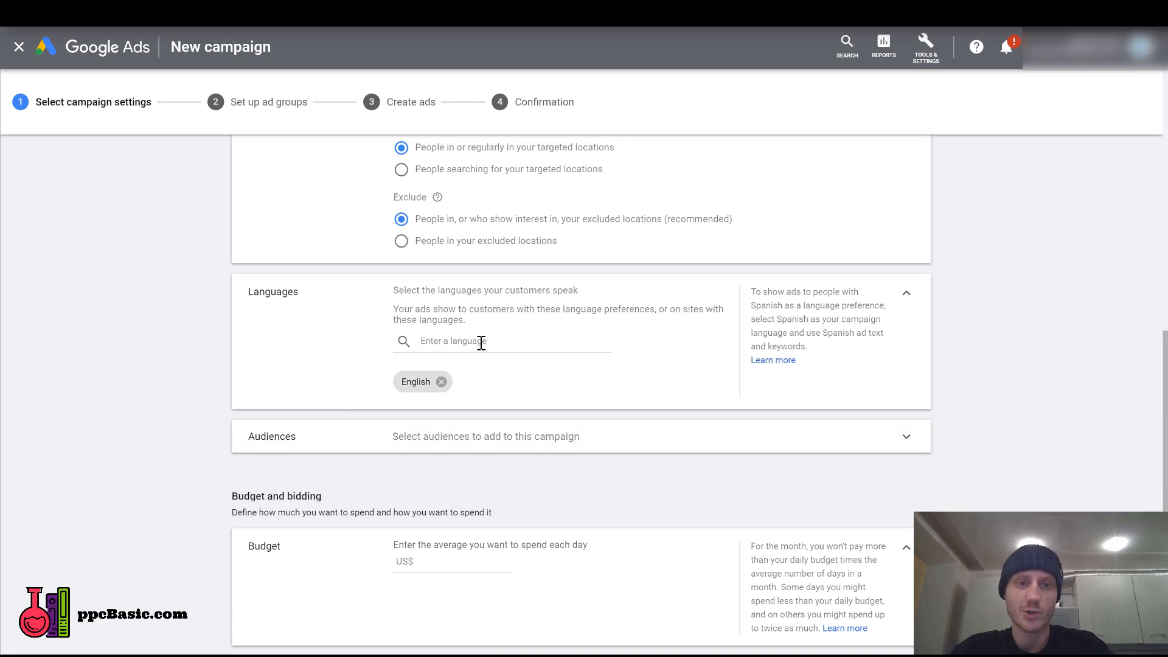
{"action": "scroll", "coordinate": [876, 322], "scroll_direction": "down", "scroll_amount": 2}
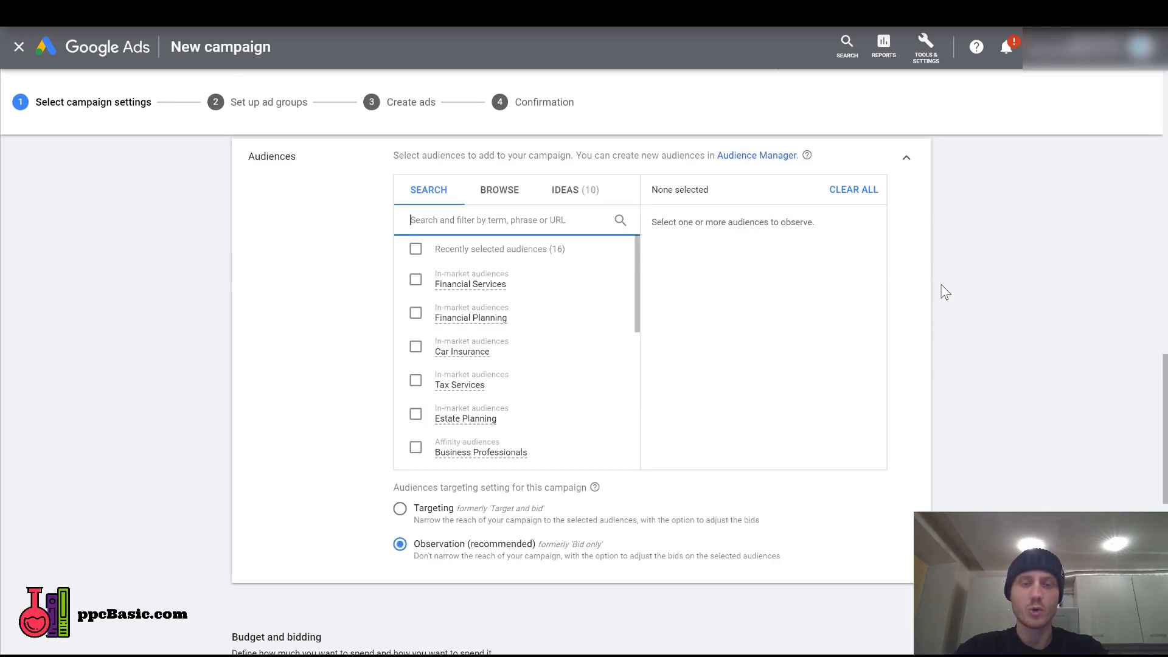
{"action": "type", "text": "lawyer"}
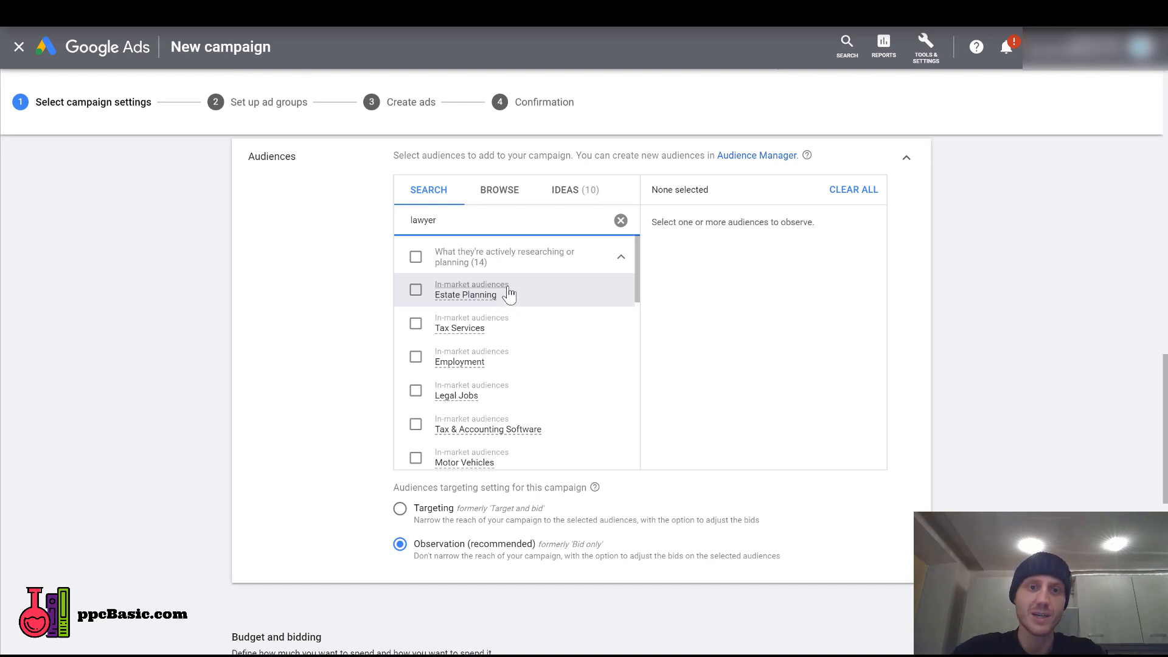
{"action": "mouse_move", "coordinate": [477, 297]}
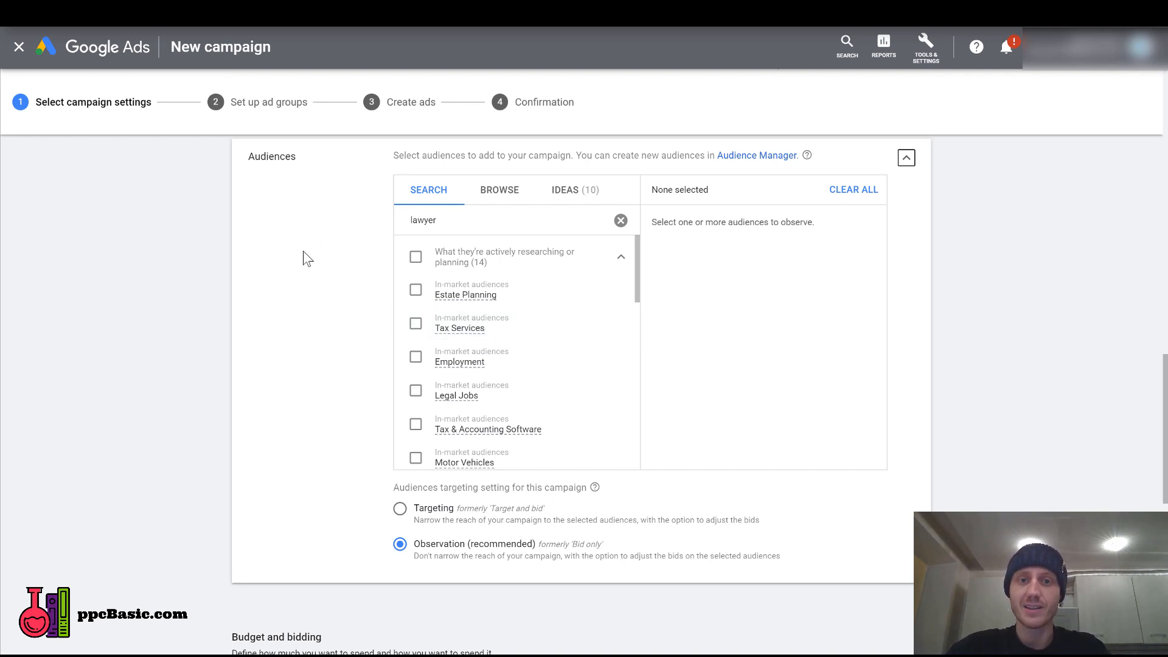
{"action": "left_click", "coordinate": [399, 302]}
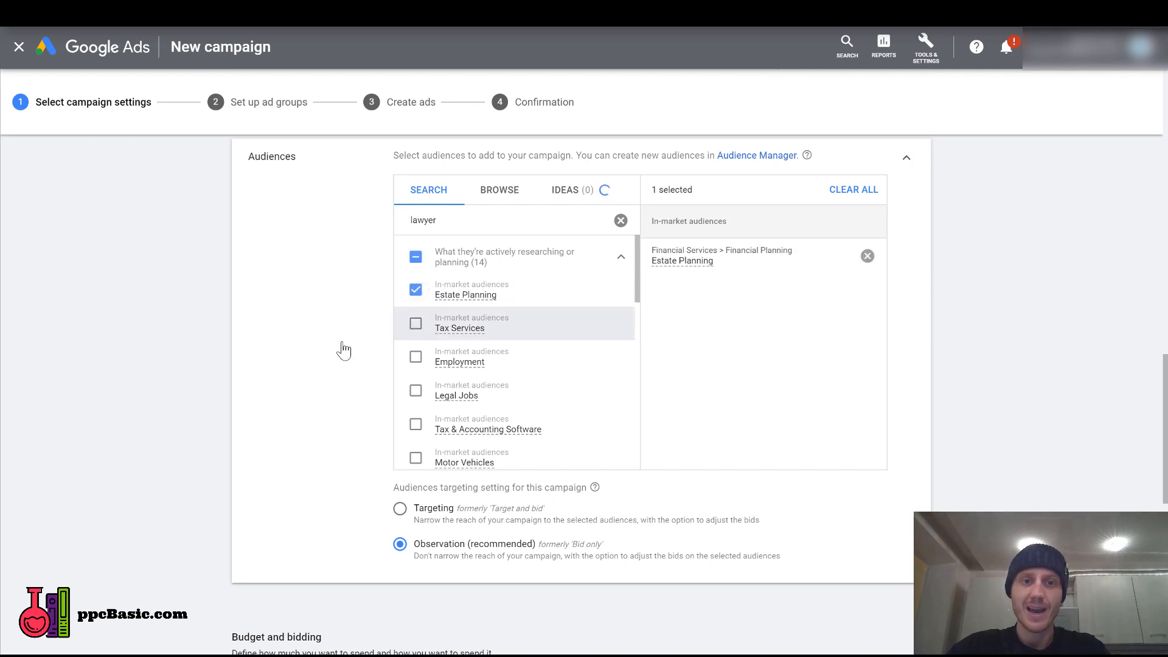
{"action": "left_click", "coordinate": [343, 351]}
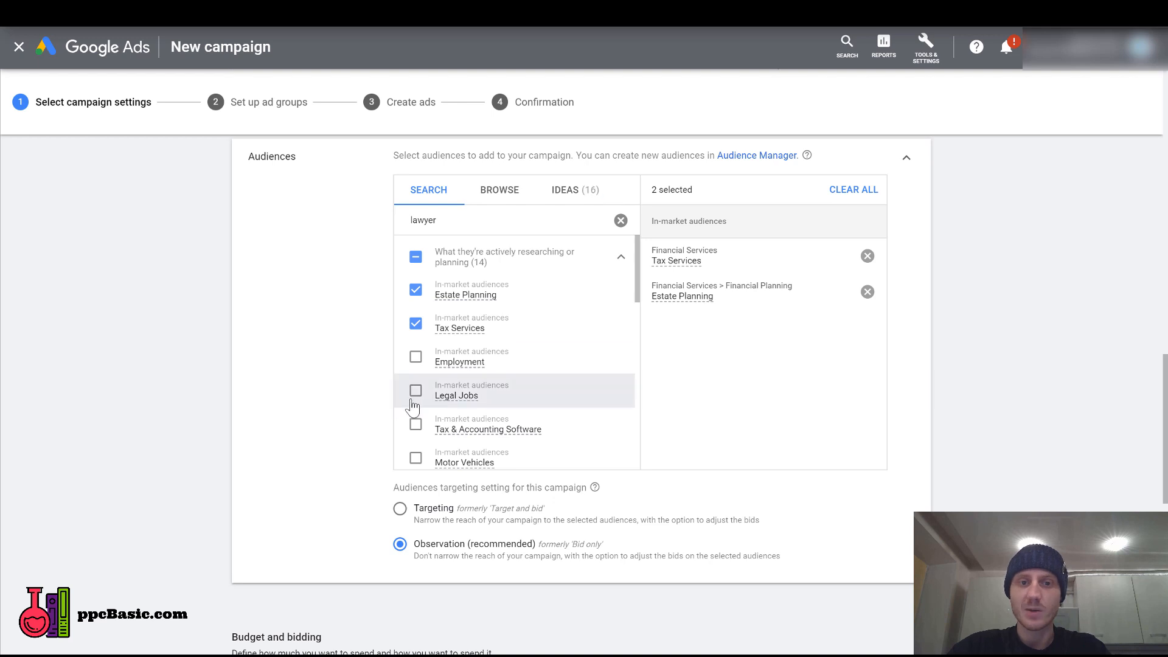
Add the Financial Services in-market audience, try the Targeting setting for the audiences, and return it to Observation.
{"action": "mouse_move", "coordinate": [480, 395]}
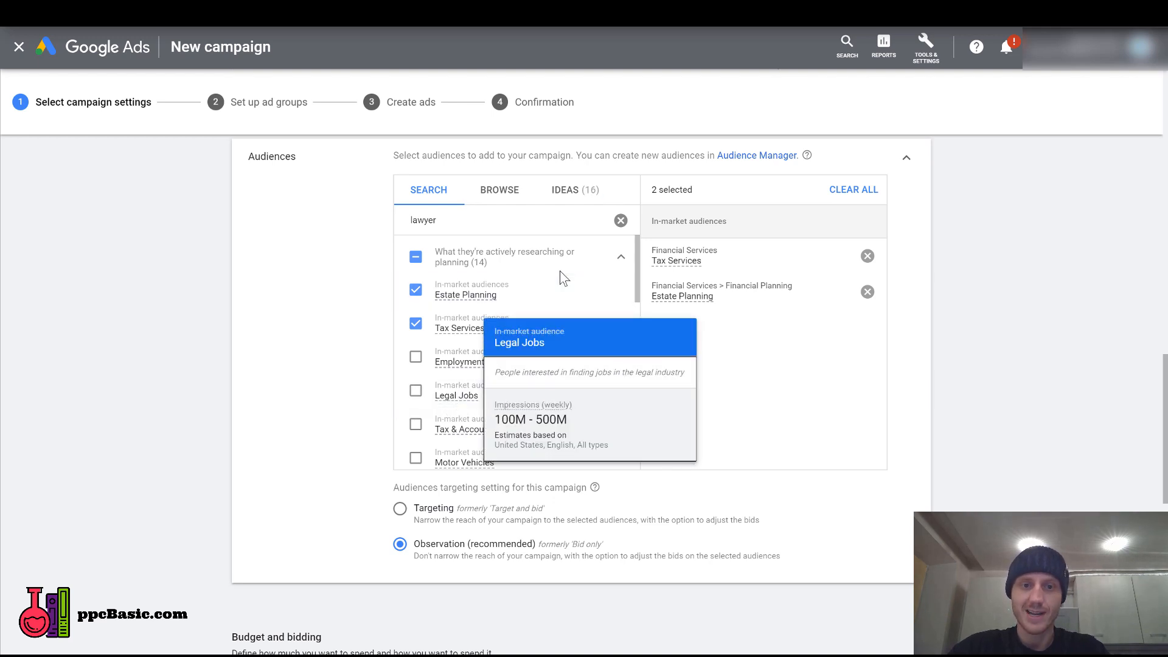
{"action": "scroll", "coordinate": [560, 279], "scroll_direction": "down", "scroll_amount": 3}
{"action": "scroll", "coordinate": [488, 276], "scroll_direction": "down", "scroll_amount": 3}
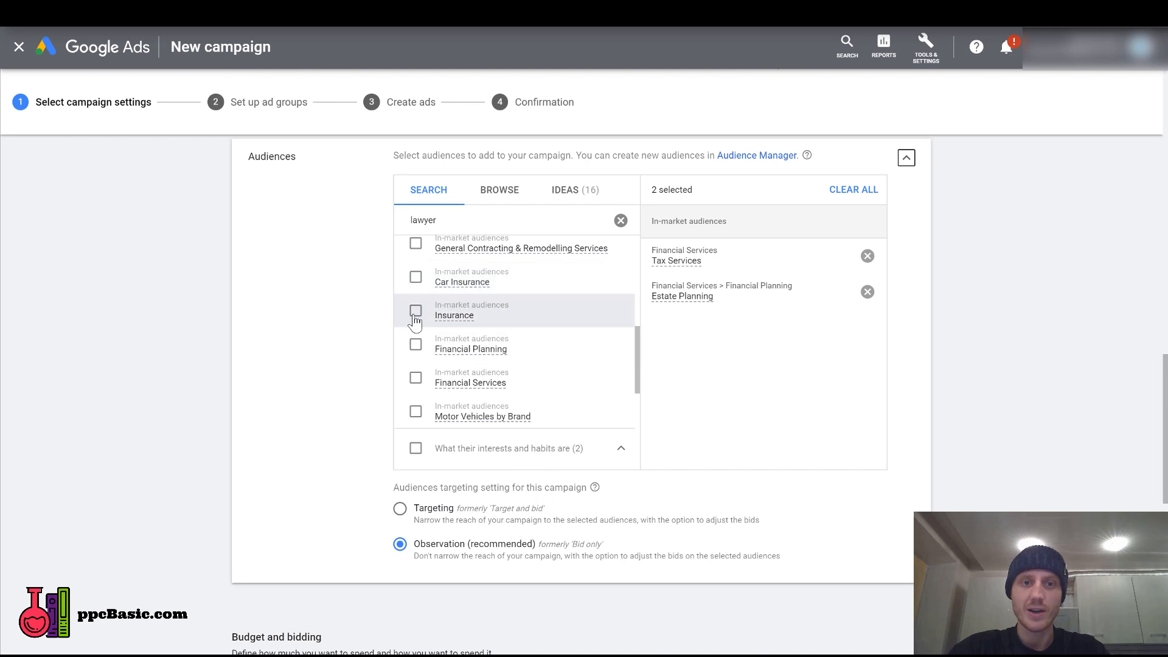
{"action": "scroll", "coordinate": [420, 280], "scroll_direction": "down", "scroll_amount": 2}
{"action": "left_click", "coordinate": [415, 243]}
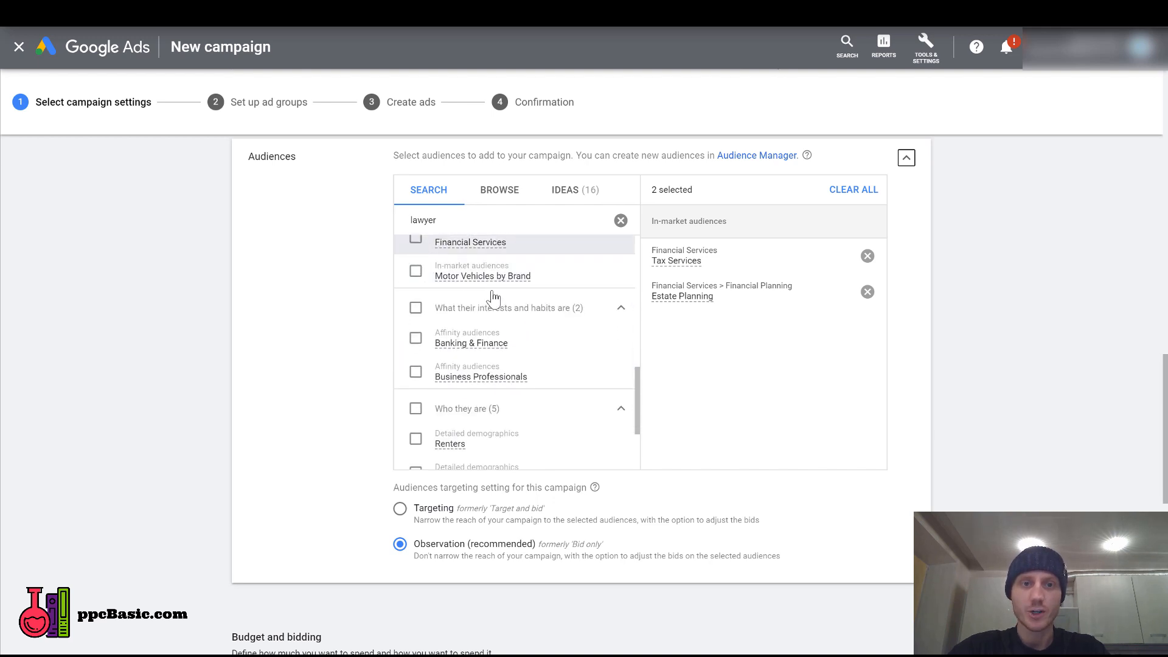
{"action": "scroll", "coordinate": [499, 293], "scroll_direction": "up", "scroll_amount": 1}
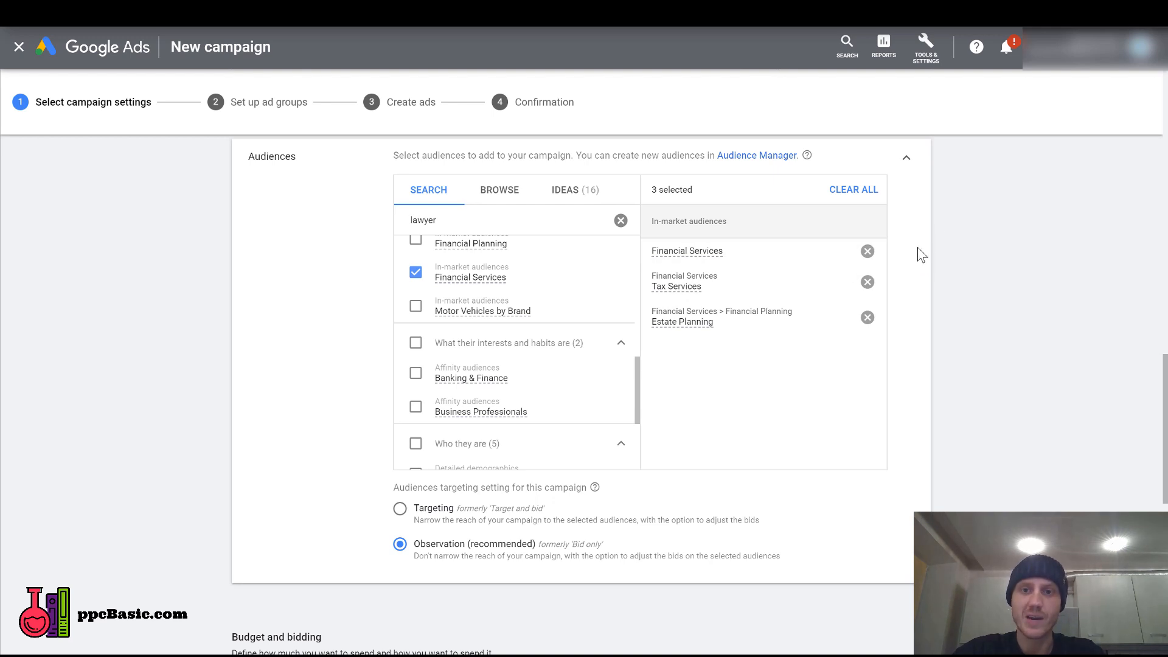
{"action": "left_click", "coordinate": [401, 508]}
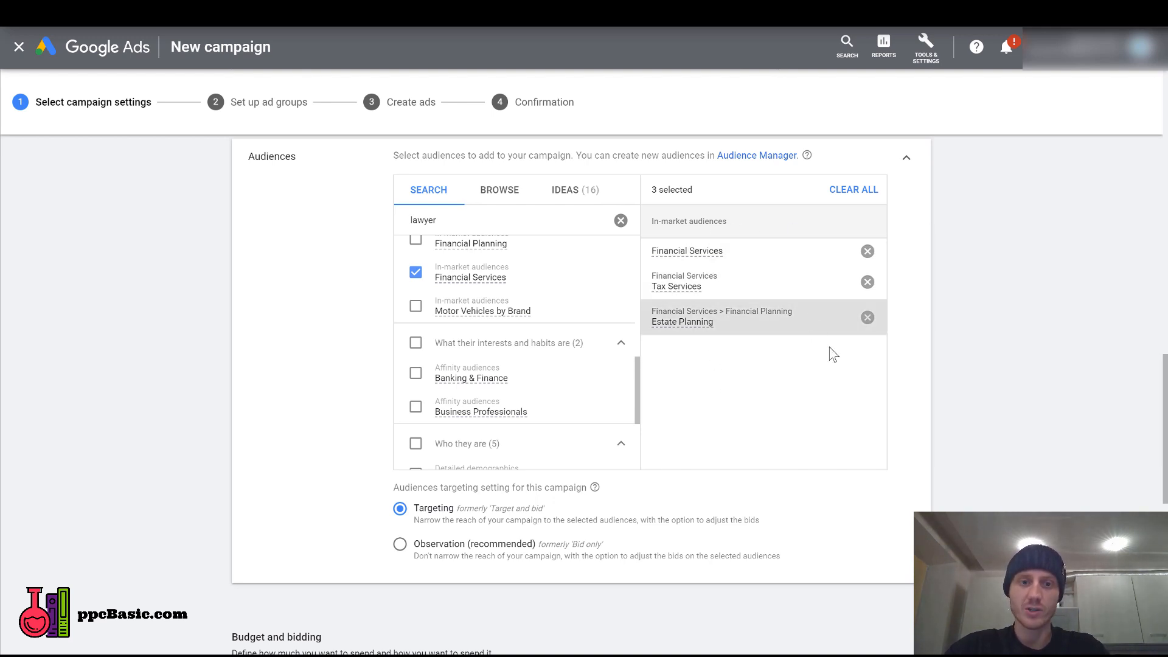
{"action": "left_click", "coordinate": [400, 545]}
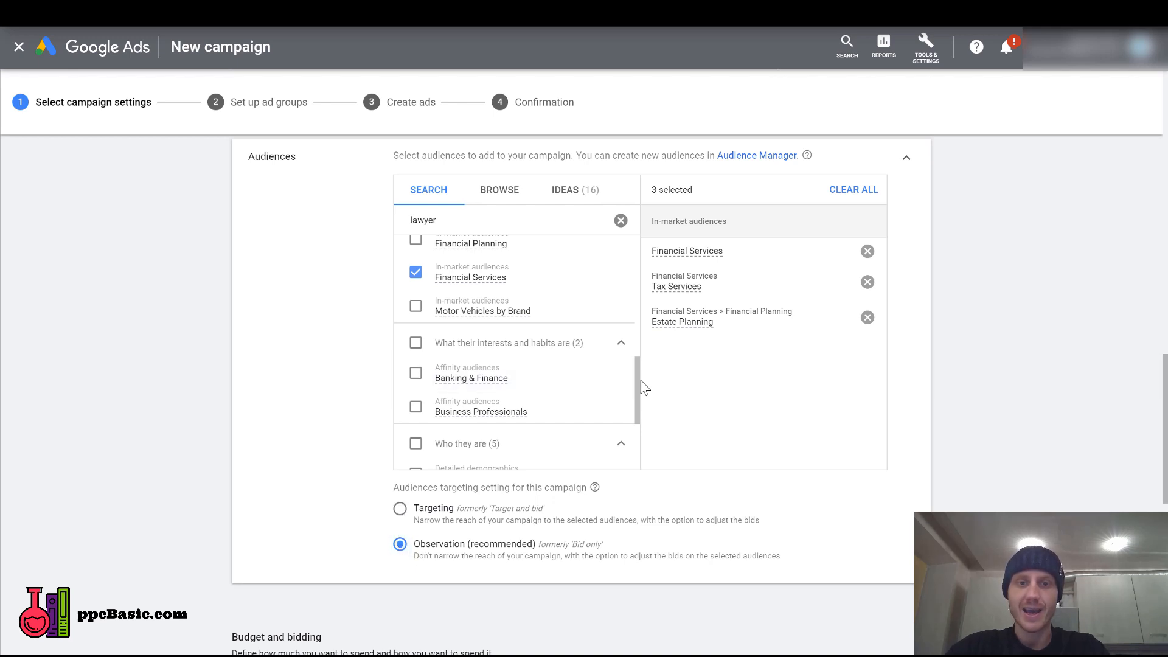
Select every "lawyer" audience under interests and habits, who they are, and what they're actively researching, and review the selected list.
{"action": "left_click", "coordinate": [416, 343]}
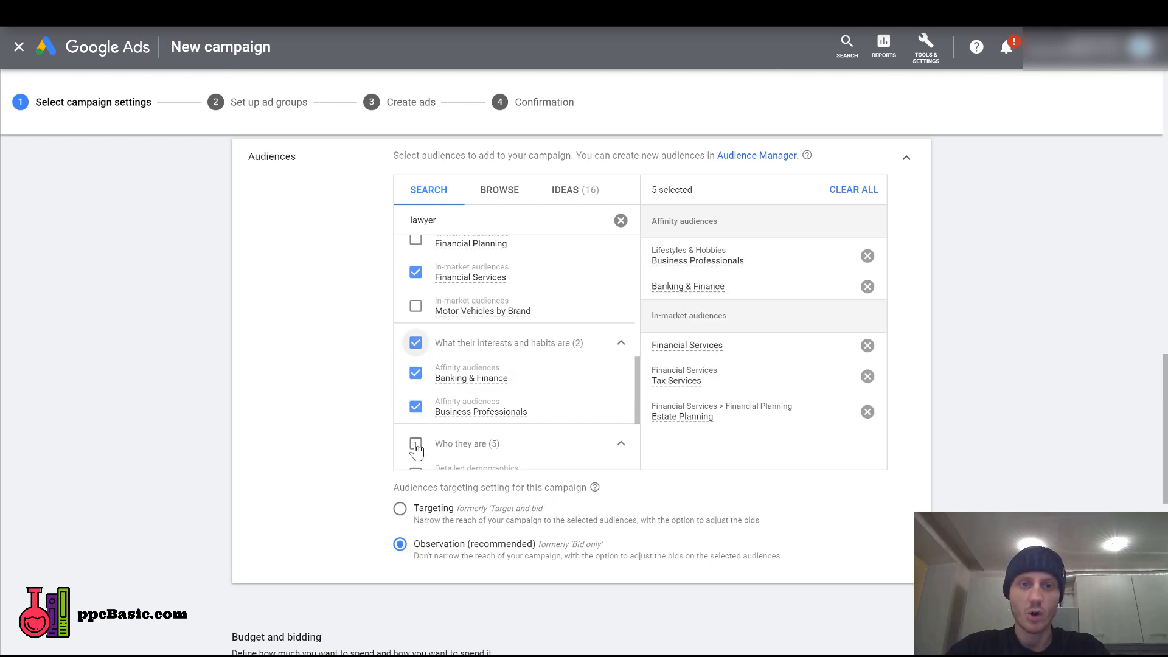
{"action": "left_click", "coordinate": [415, 443]}
{"action": "scroll", "coordinate": [636, 357], "scroll_direction": "up", "scroll_amount": 6}
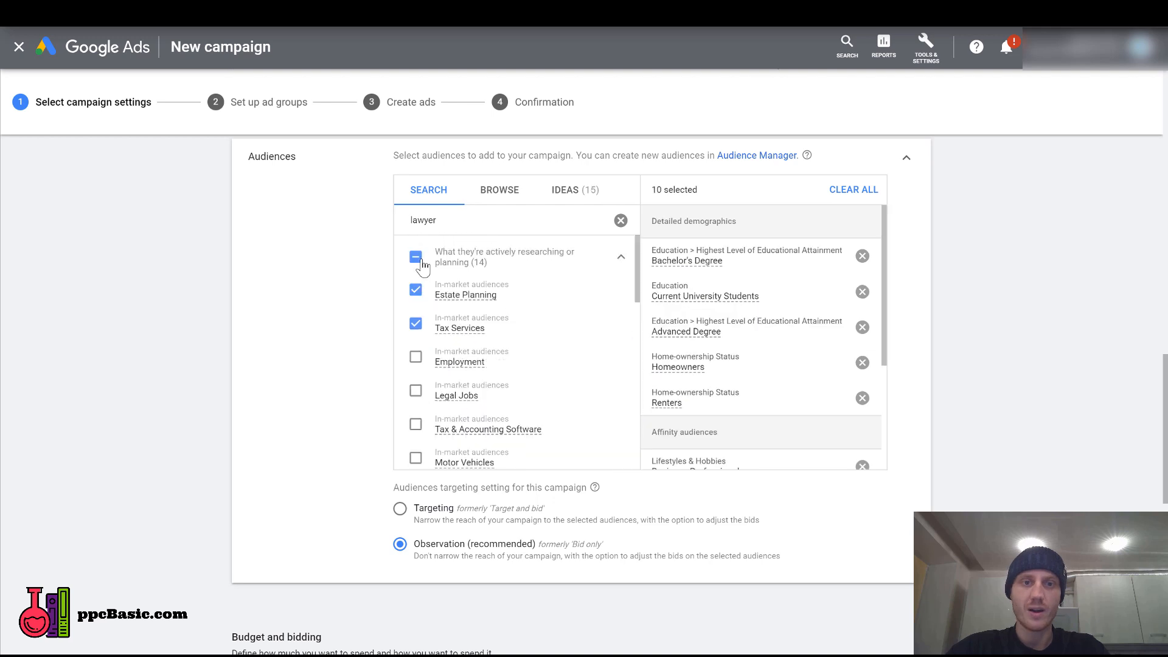
{"action": "left_click", "coordinate": [416, 258]}
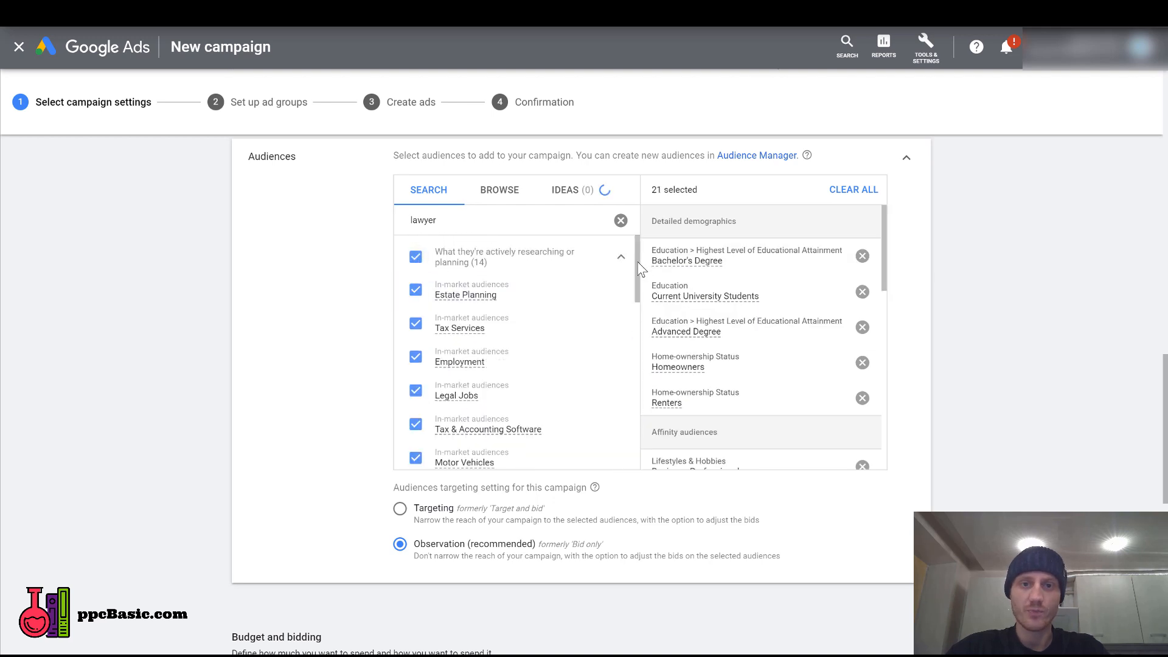
{"action": "scroll", "coordinate": [629, 397], "scroll_direction": "down", "scroll_amount": 5}
{"action": "scroll", "coordinate": [630, 396], "scroll_direction": "down", "scroll_amount": 10}
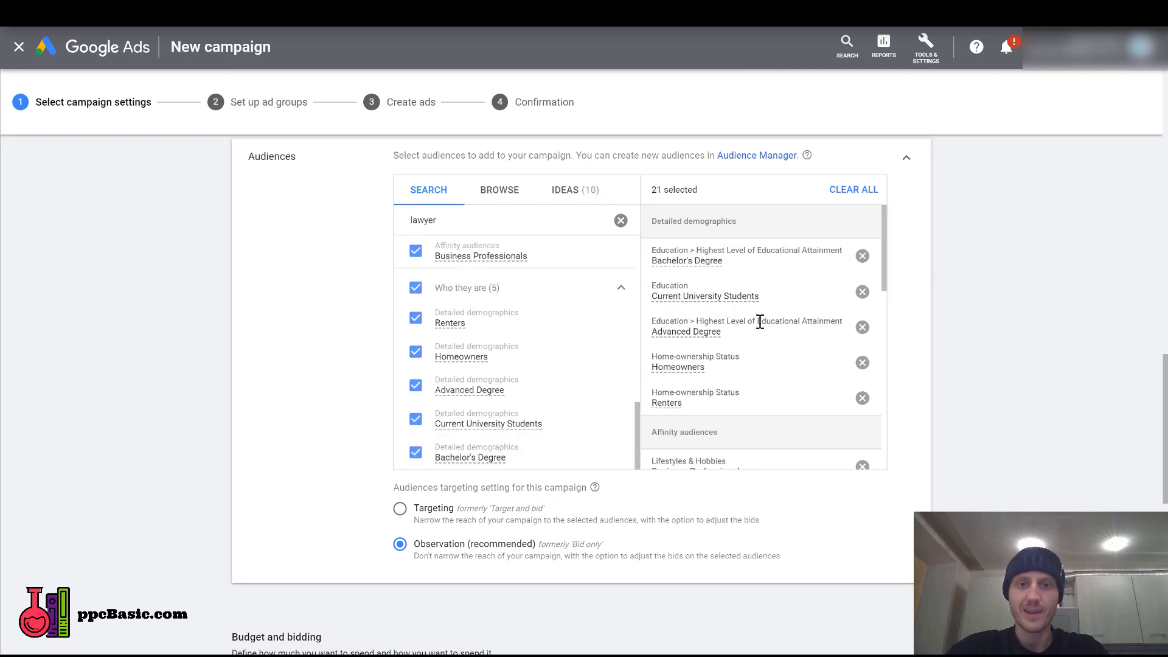
{"action": "left_click_drag", "start_coordinate": [882, 224], "coordinate": [887, 449]}
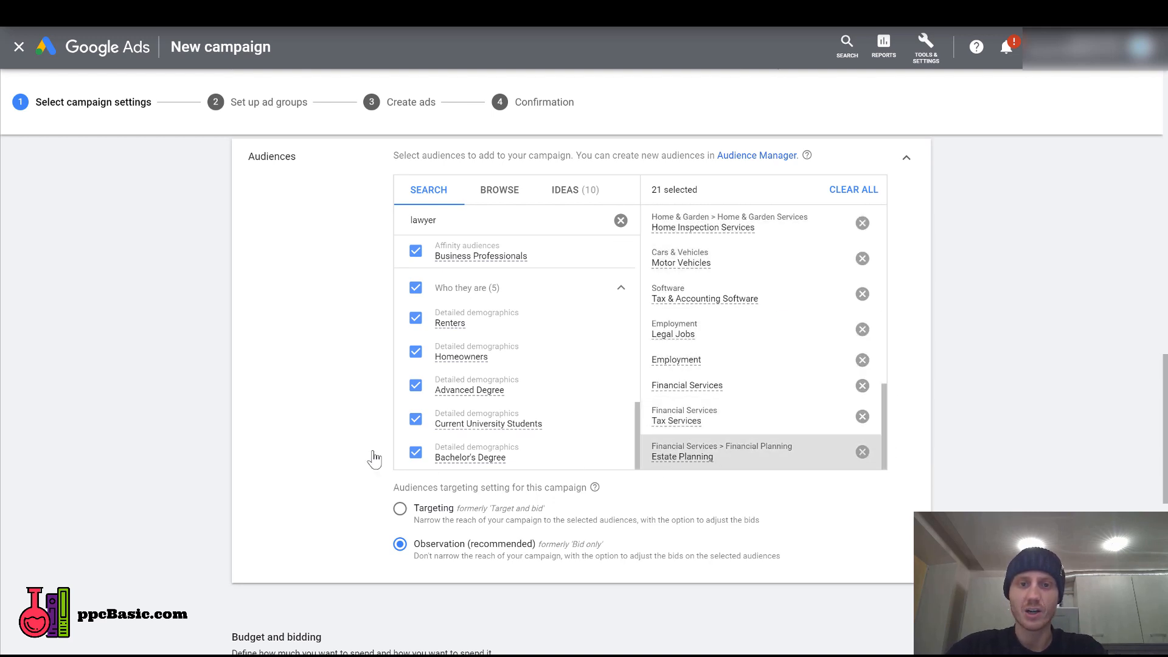
Enter an average daily budget of US$20 and replace it with US$10.
{"action": "scroll", "coordinate": [283, 403], "scroll_direction": "down", "scroll_amount": 2}
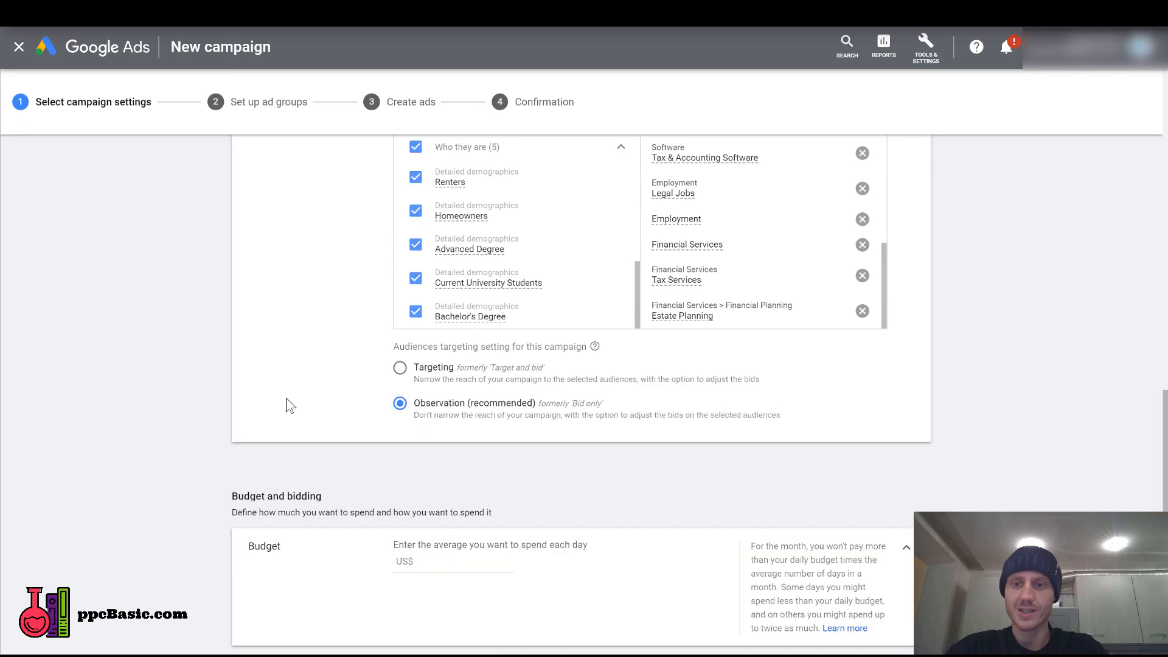
{"action": "scroll", "coordinate": [290, 406], "scroll_direction": "down", "scroll_amount": 4}
{"action": "left_click", "coordinate": [487, 282]}
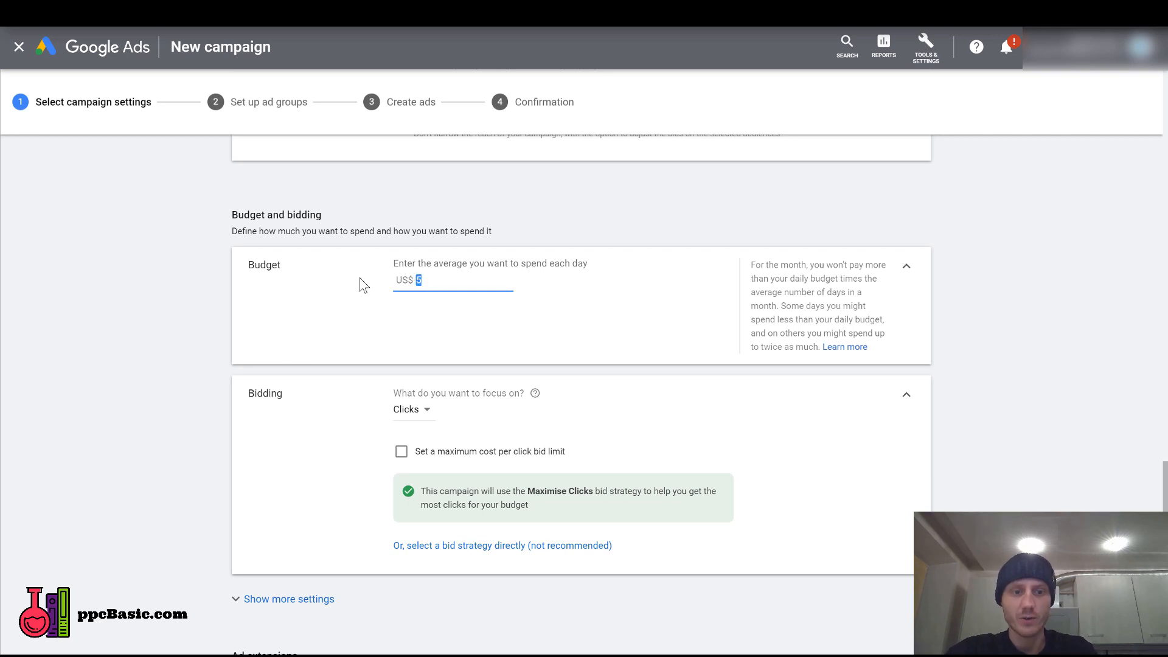
{"action": "type", "text": "0"}
{"action": "left_click", "coordinate": [166, 314]}
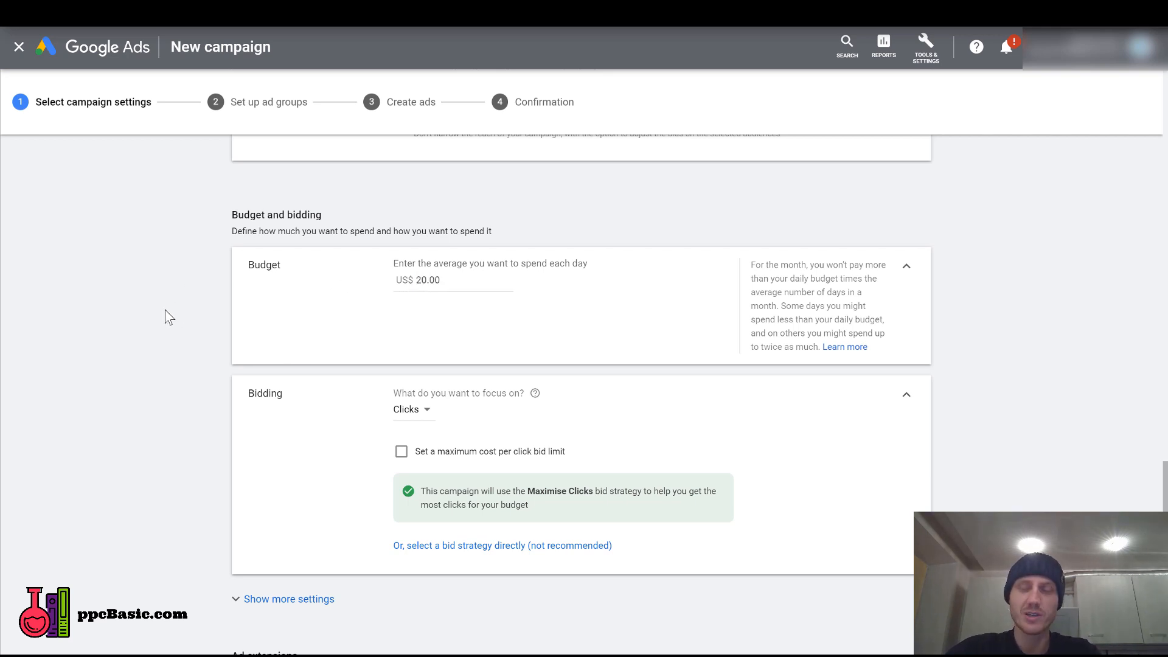
{"action": "double_click", "coordinate": [432, 280]}
{"action": "type", "text": "10"}
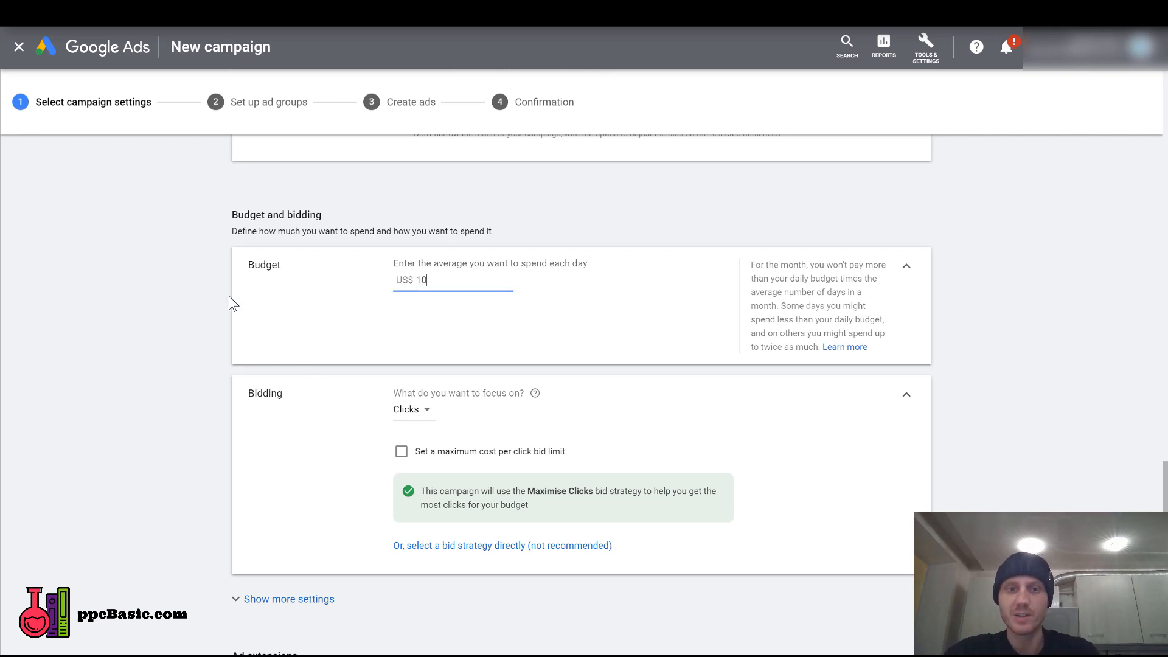
{"action": "left_click", "coordinate": [228, 295]}
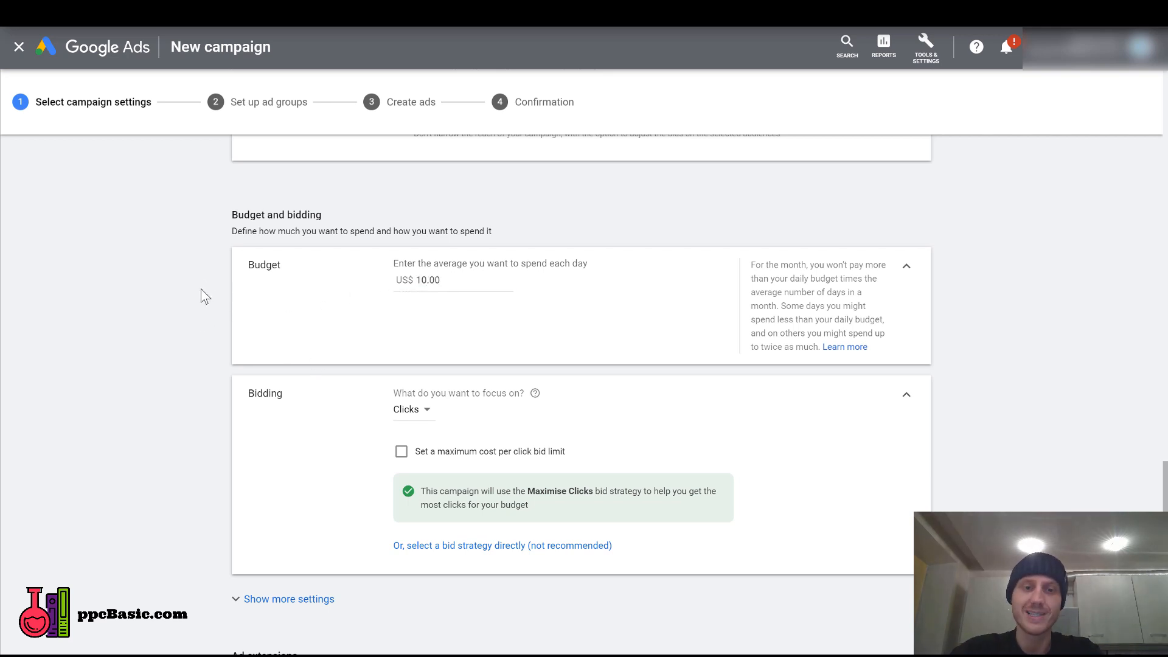
Enable a maximum cost per click bid limit for the Clicks bidding focus and set it to US$1.00.
{"action": "scroll", "coordinate": [459, 347], "scroll_direction": "down", "scroll_amount": 2}
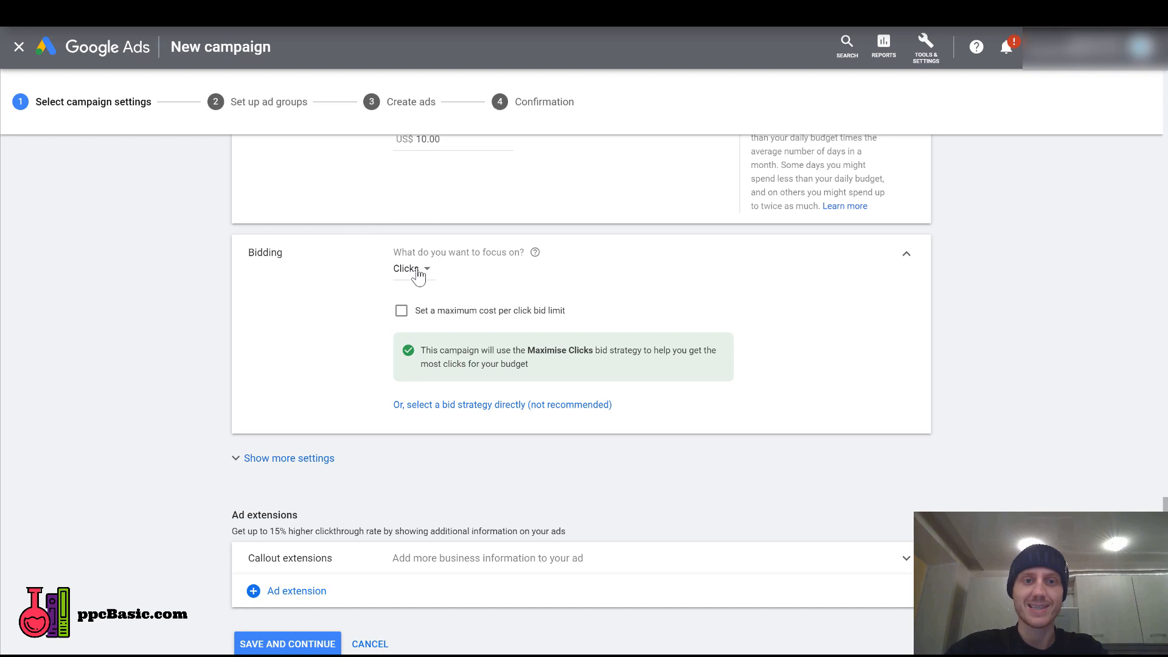
{"action": "left_click", "coordinate": [400, 311]}
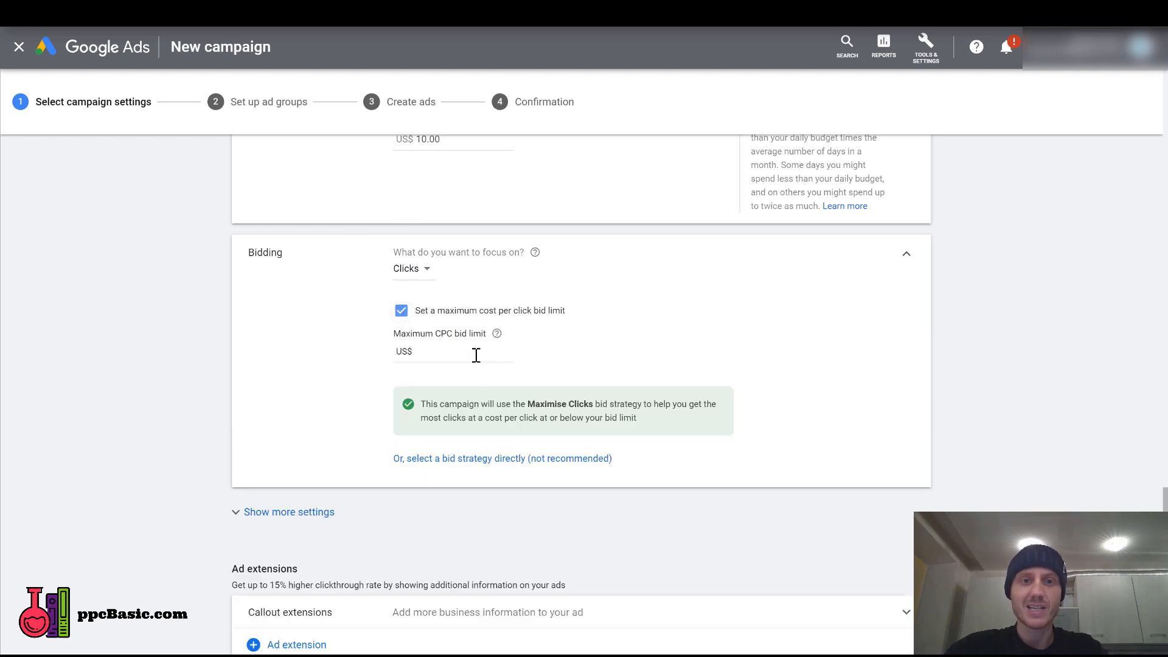
{"action": "left_click", "coordinate": [478, 353]}
{"action": "type", "text": "1"}
{"action": "left_click", "coordinate": [301, 353]}
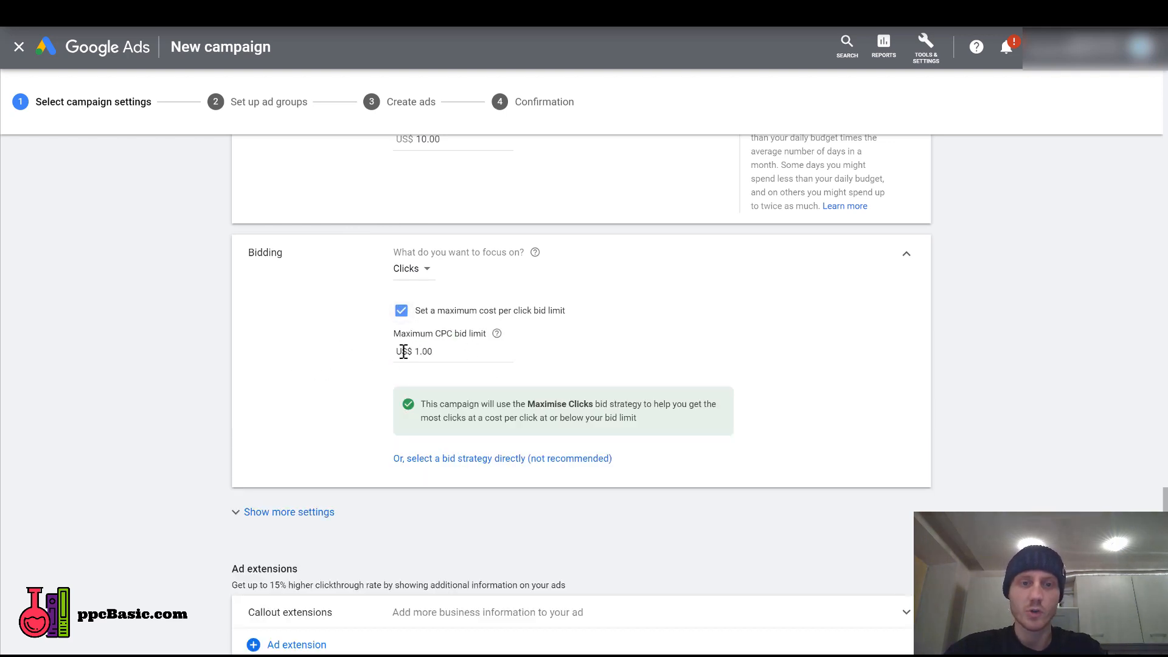
Try an average daily budget of US$7 and set it back to US$10.
{"action": "scroll", "coordinate": [215, 336], "scroll_direction": "down", "scroll_amount": 2}
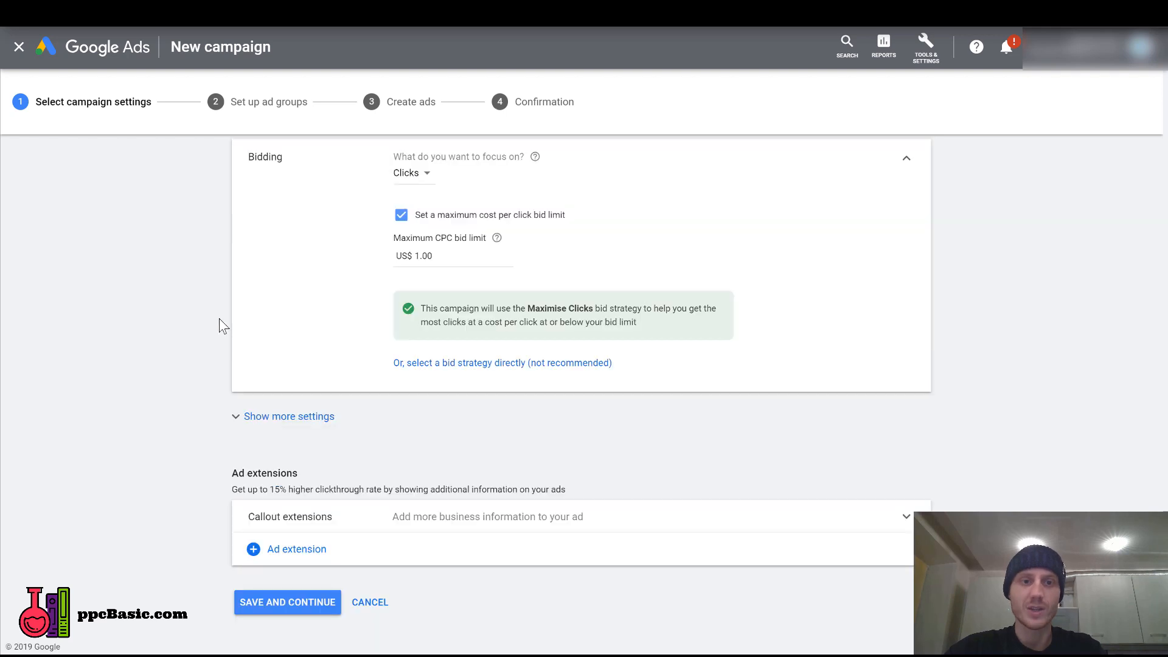
{"action": "scroll", "coordinate": [221, 320], "scroll_direction": "up", "scroll_amount": 3}
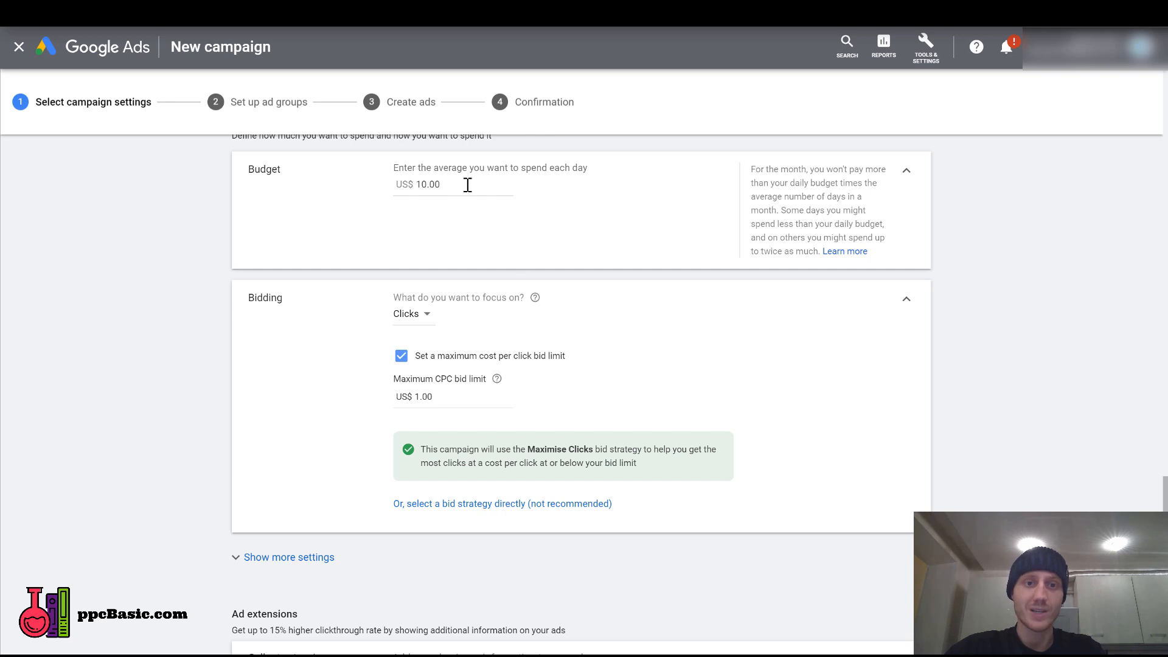
{"action": "left_click", "coordinate": [401, 185]}
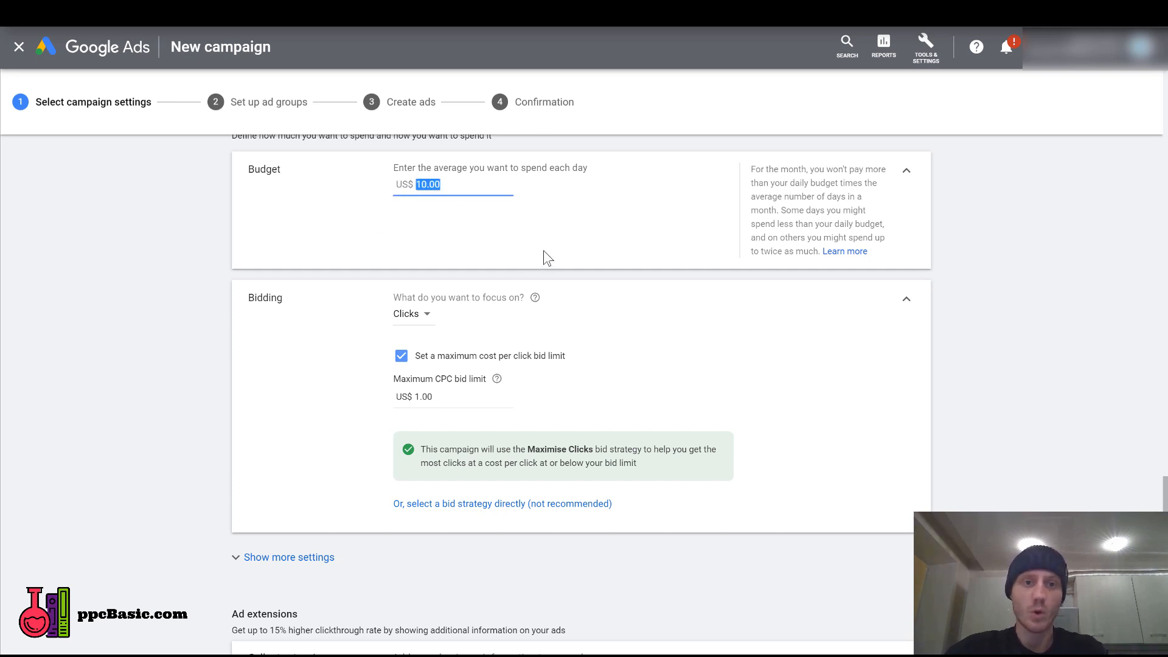
{"action": "key", "text": "BackSpace"}
{"action": "type", "text": "7"}
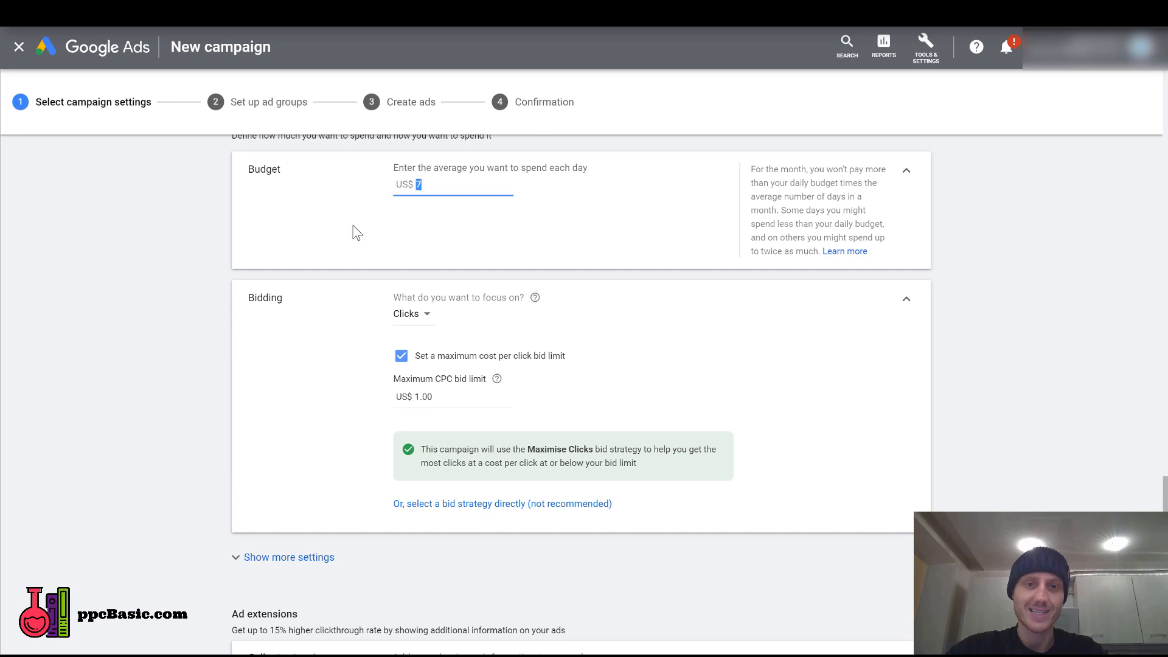
{"action": "left_click", "coordinate": [358, 233]}
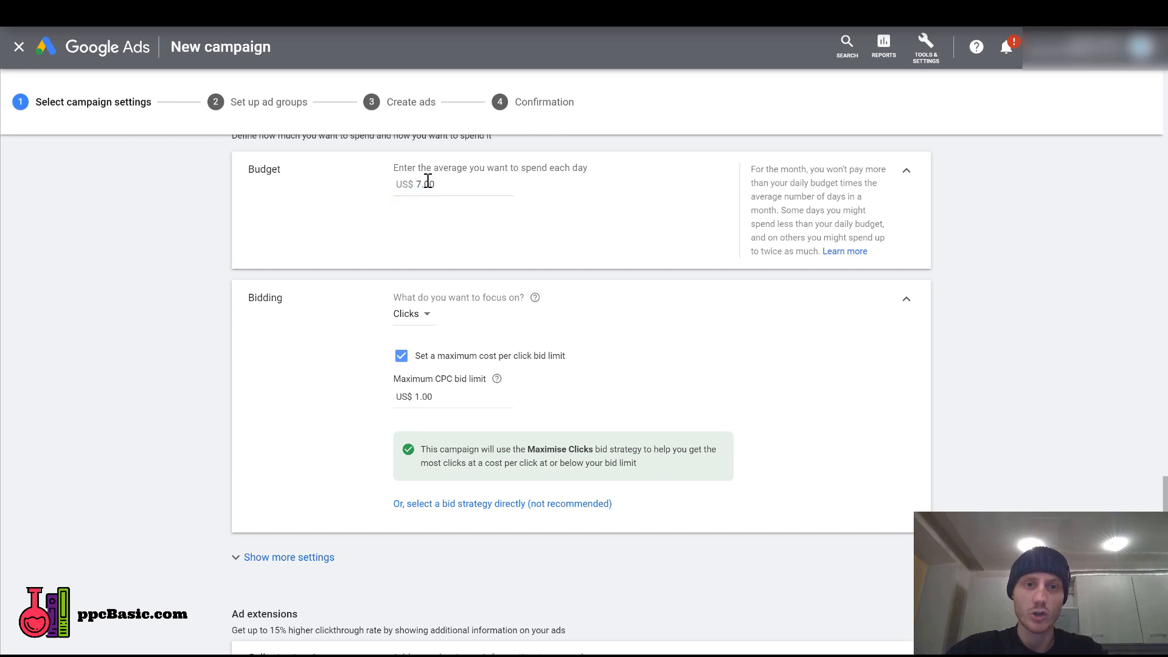
{"action": "left_click", "coordinate": [458, 183]}
{"action": "type", "text": "10"}
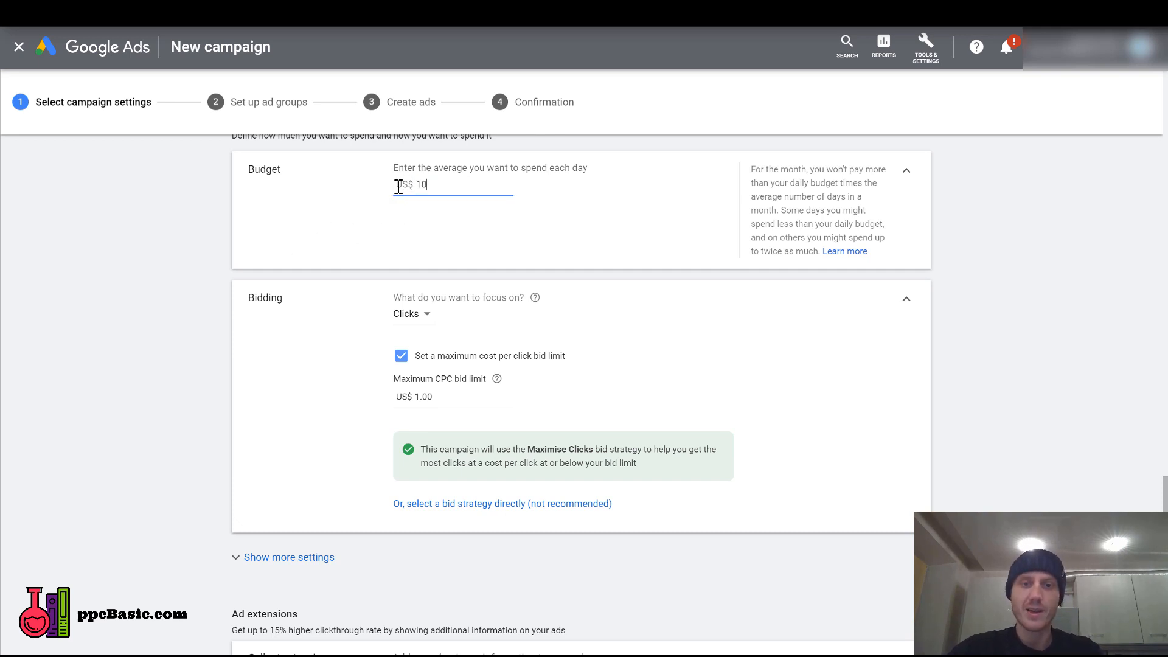
{"action": "left_click", "coordinate": [299, 233]}
Expand the additional campaign settings to view the conversions, ad schedule and ad rotation options.
{"action": "scroll", "coordinate": [303, 240], "scroll_direction": "down", "scroll_amount": 3}
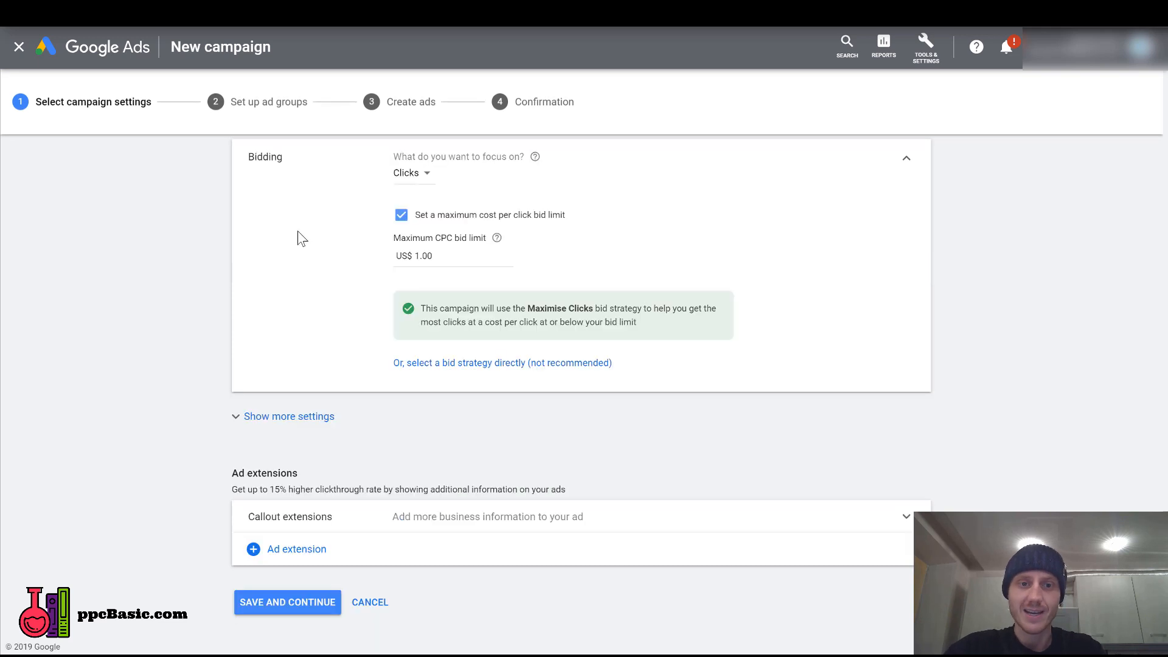
{"action": "left_click", "coordinate": [556, 420]}
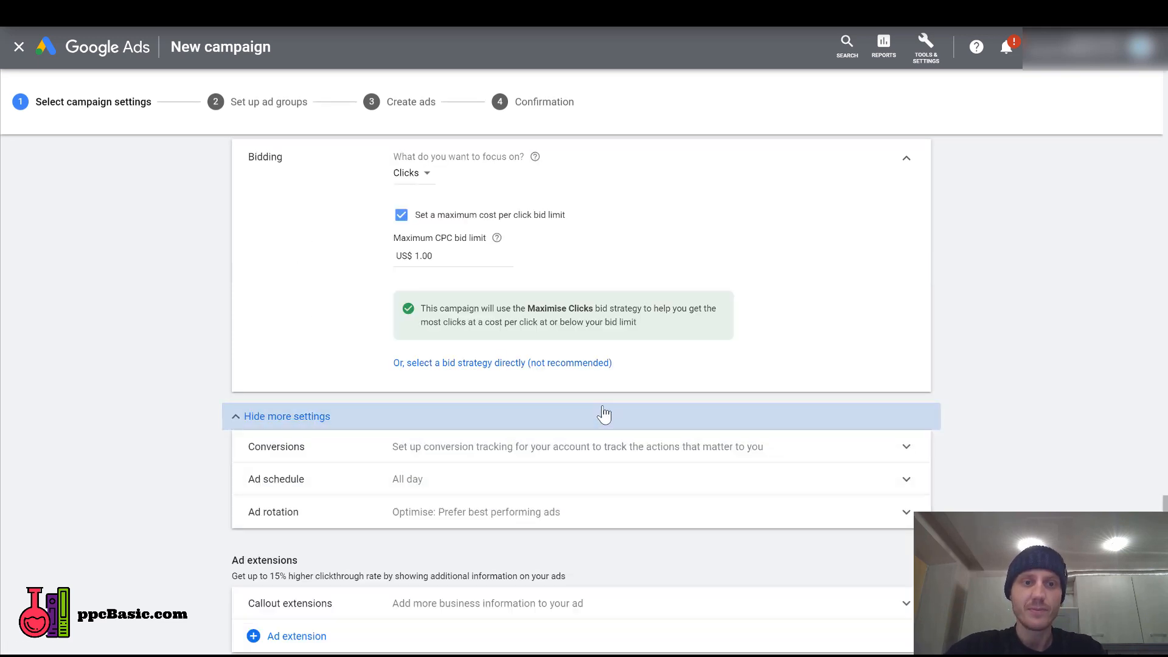
{"action": "scroll", "coordinate": [158, 329], "scroll_direction": "down", "scroll_amount": 2}
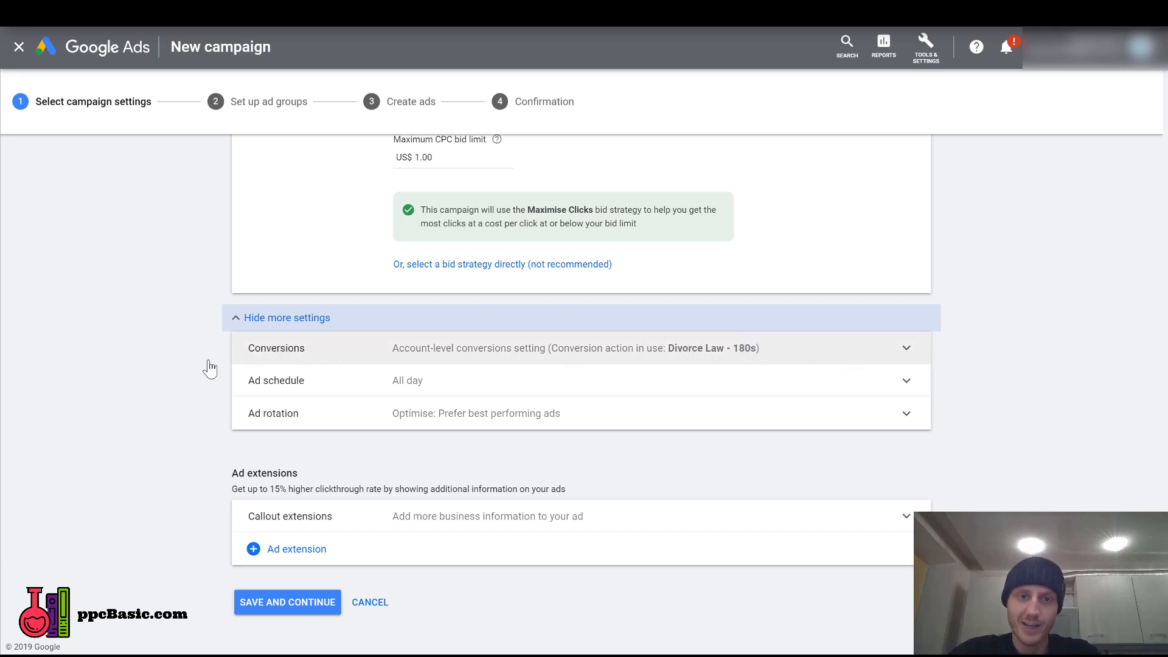
Limit the ad schedule to Mondays - Fridays with a start time of 09:00.
{"action": "left_click", "coordinate": [457, 389]}
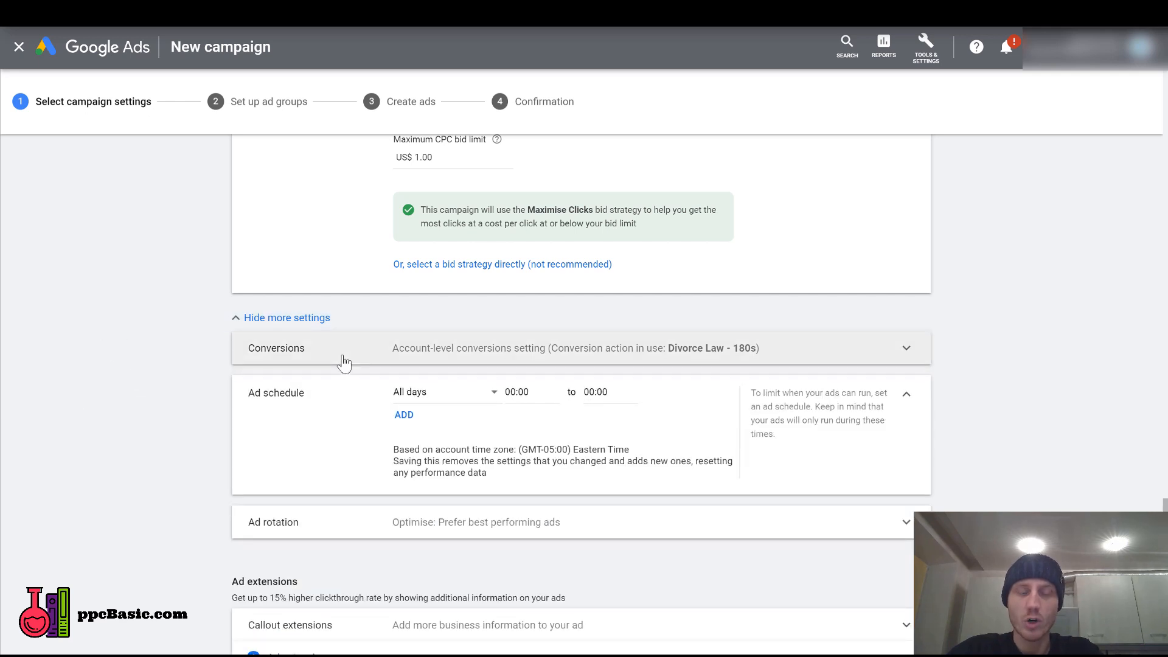
{"action": "left_click", "coordinate": [454, 397]}
{"action": "left_click", "coordinate": [455, 427]}
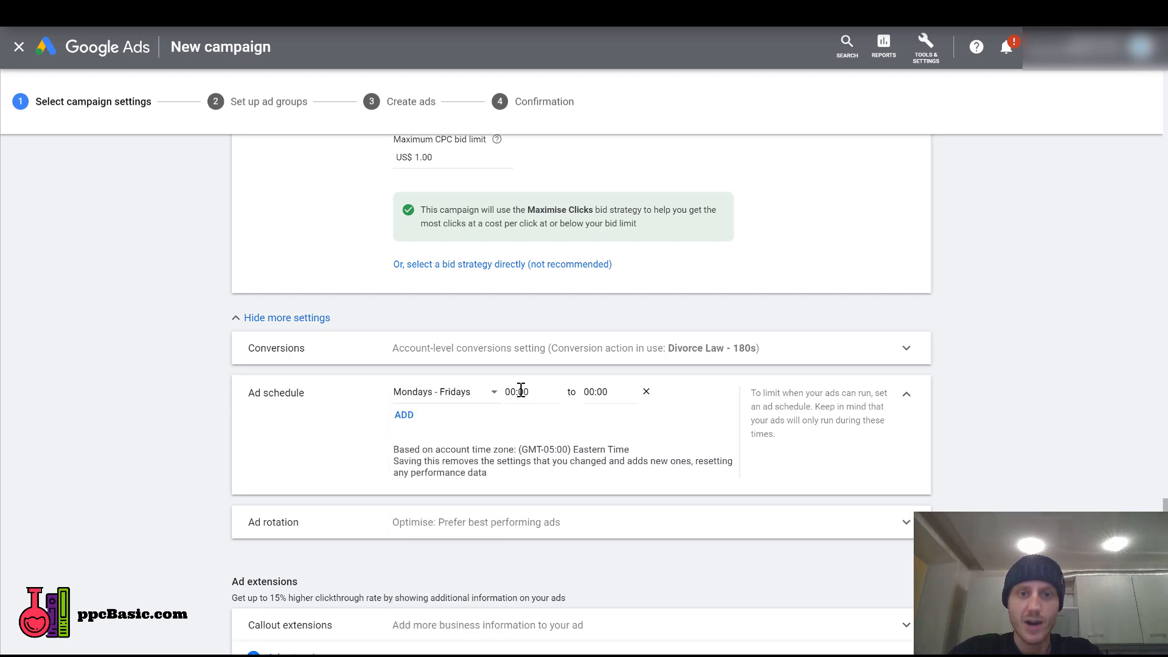
{"action": "left_click", "coordinate": [557, 397]}
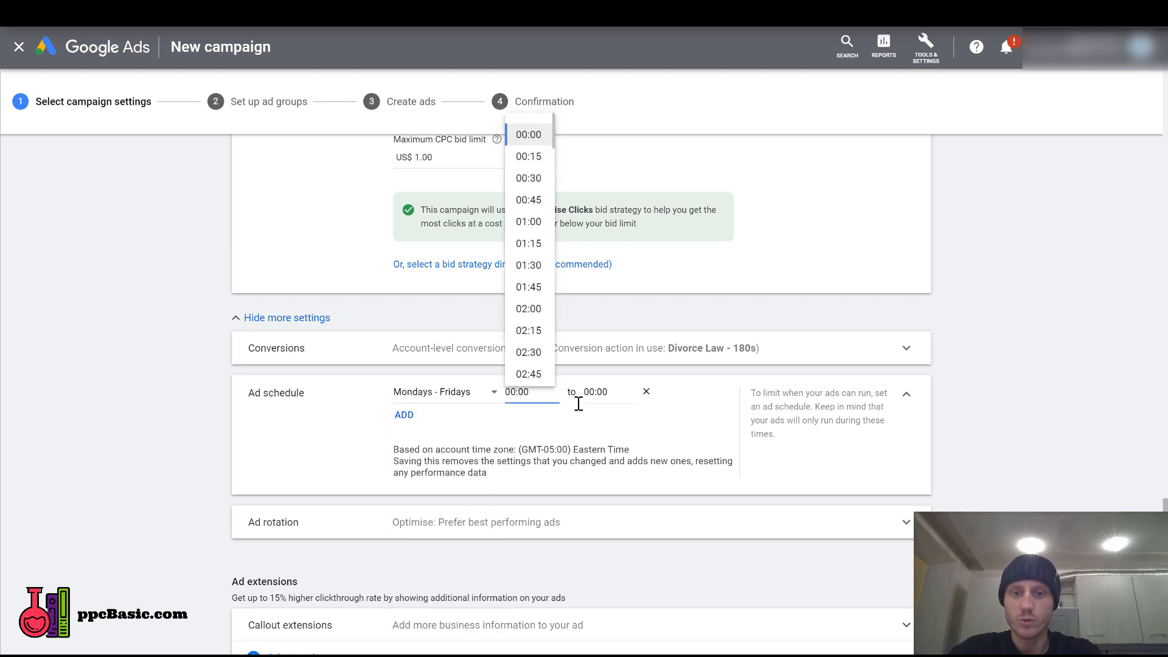
{"action": "key", "text": "BackSpace"}
{"action": "type", "text": "9"}
{"action": "scroll", "coordinate": [535, 304], "scroll_direction": "down", "scroll_amount": 1}
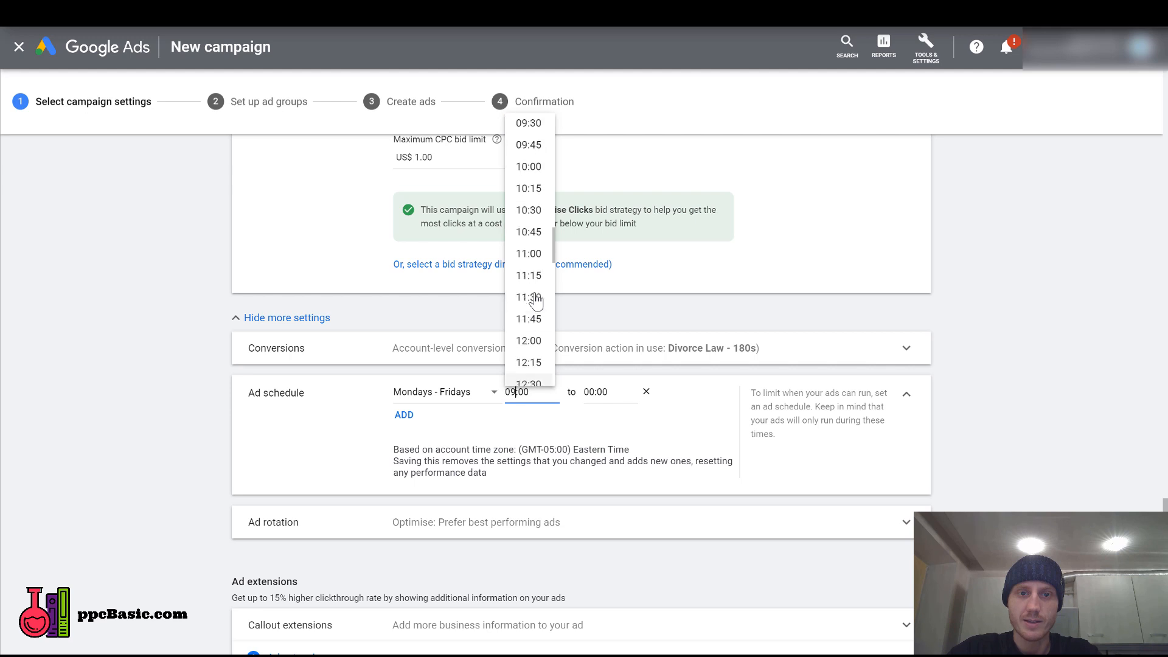
{"action": "scroll", "coordinate": [536, 303], "scroll_direction": "up", "scroll_amount": 2}
{"action": "left_click", "coordinate": [523, 178]}
Set the end time of the Mondays - Fridays ad schedule to 17:00.
{"action": "double_click", "coordinate": [590, 393]}
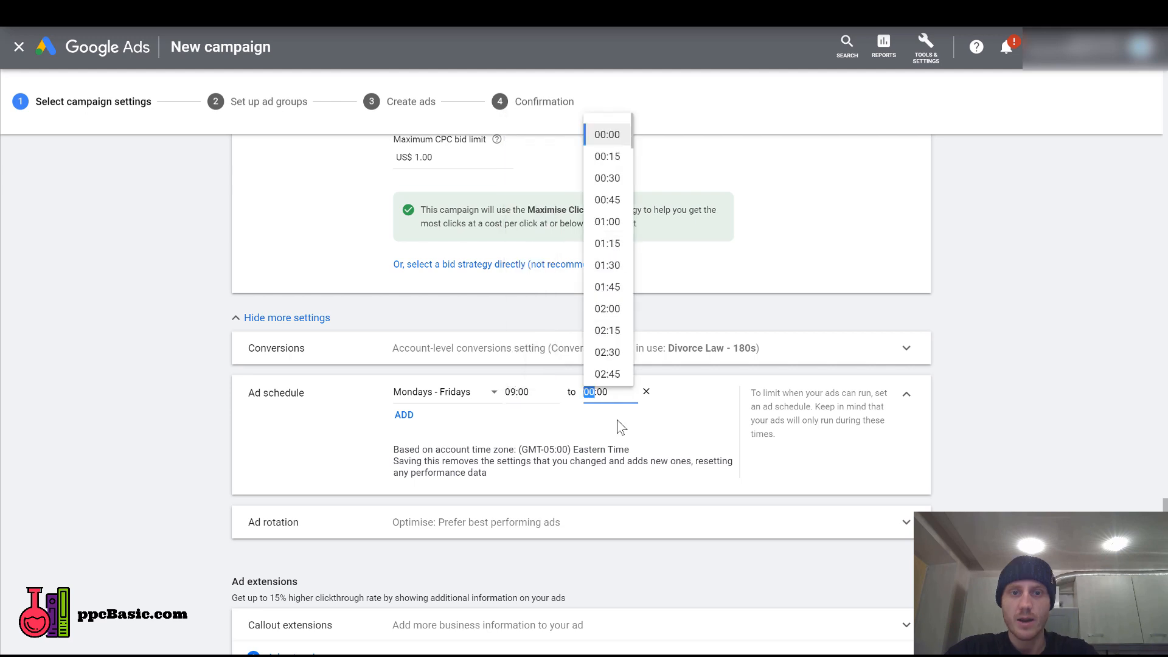
{"action": "type", "text": "17"}
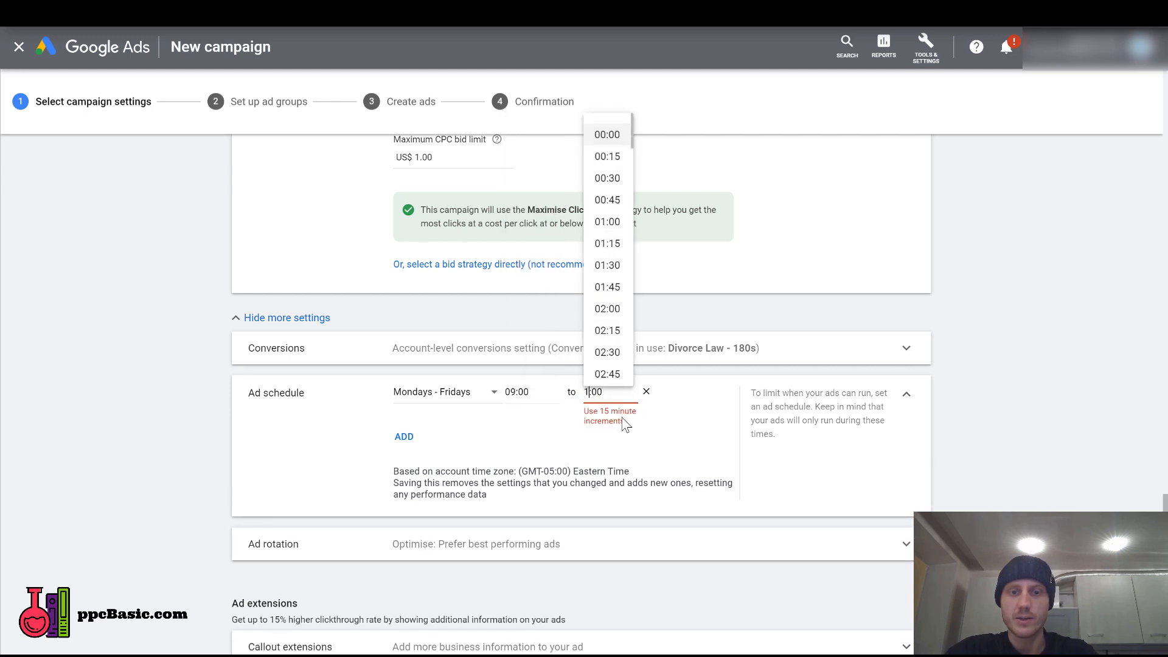
{"action": "scroll", "coordinate": [609, 234], "scroll_direction": "down", "scroll_amount": 12}
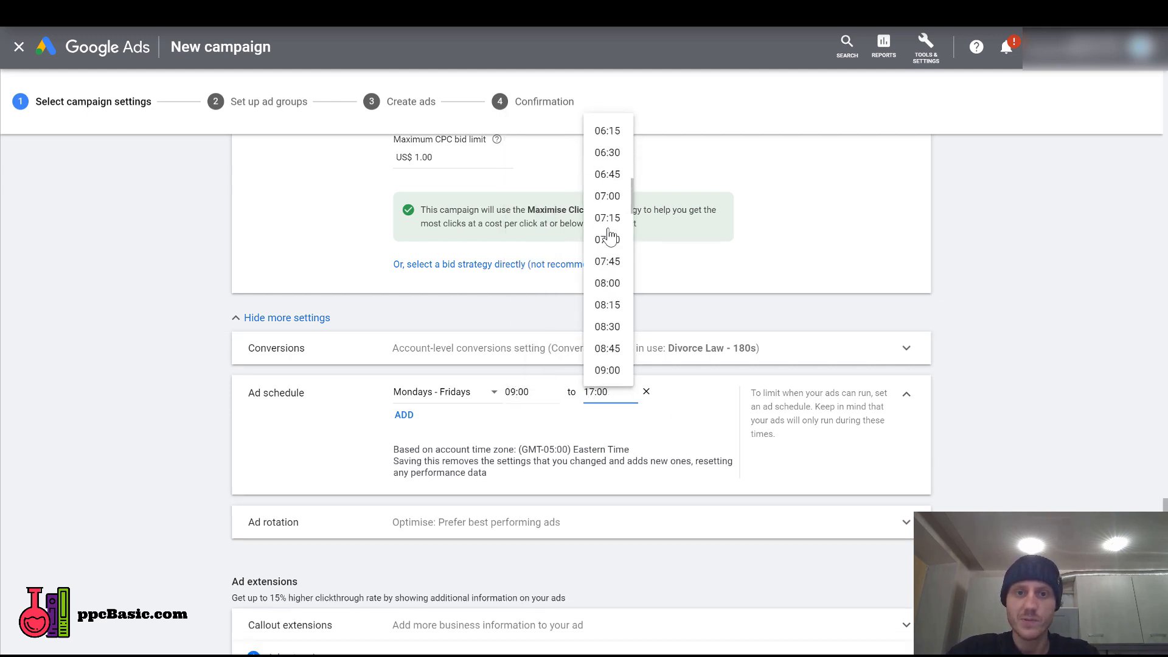
{"action": "scroll", "coordinate": [610, 236], "scroll_direction": "down", "scroll_amount": 6}
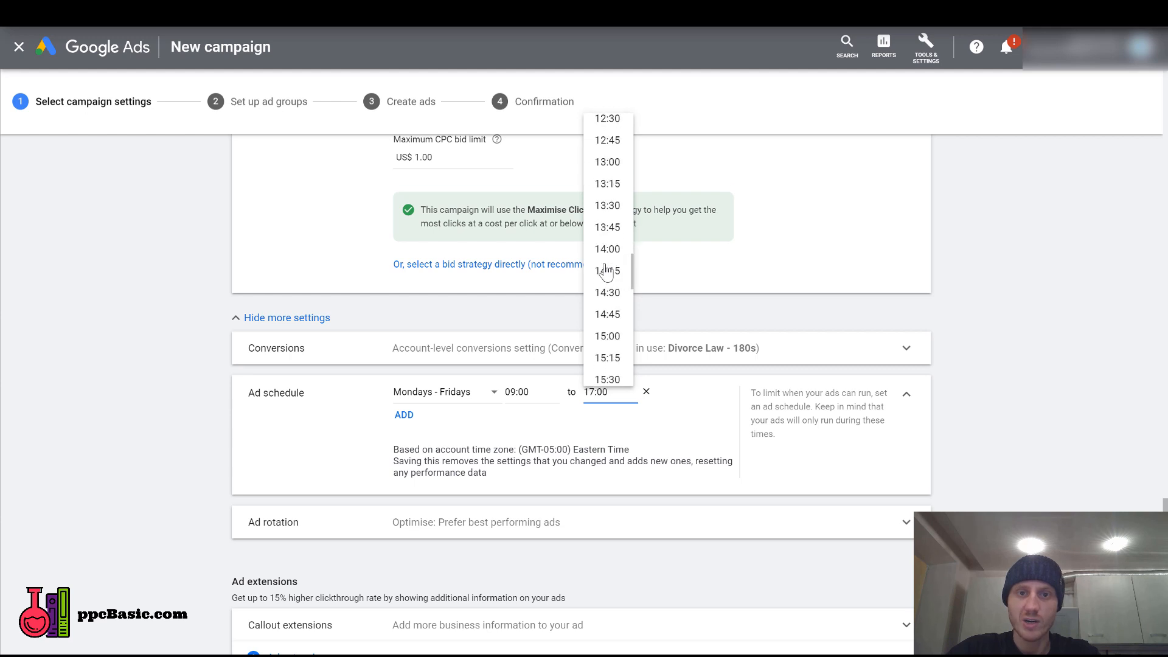
{"action": "scroll", "coordinate": [608, 277], "scroll_direction": "down", "scroll_amount": 2}
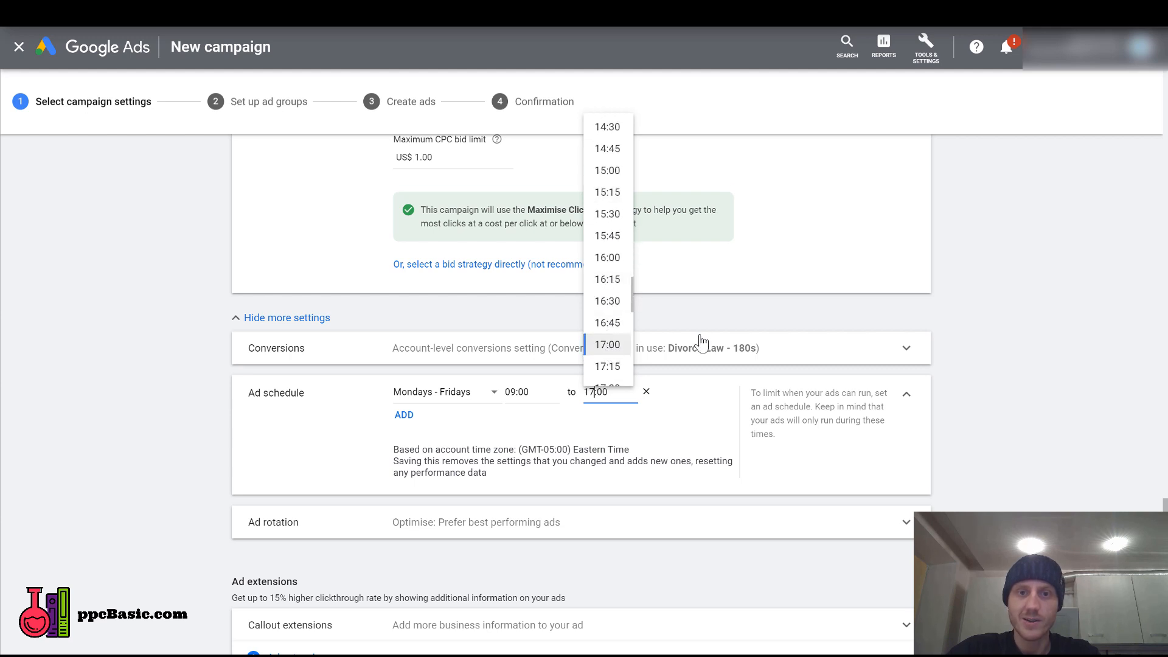
{"action": "left_click", "coordinate": [1013, 338]}
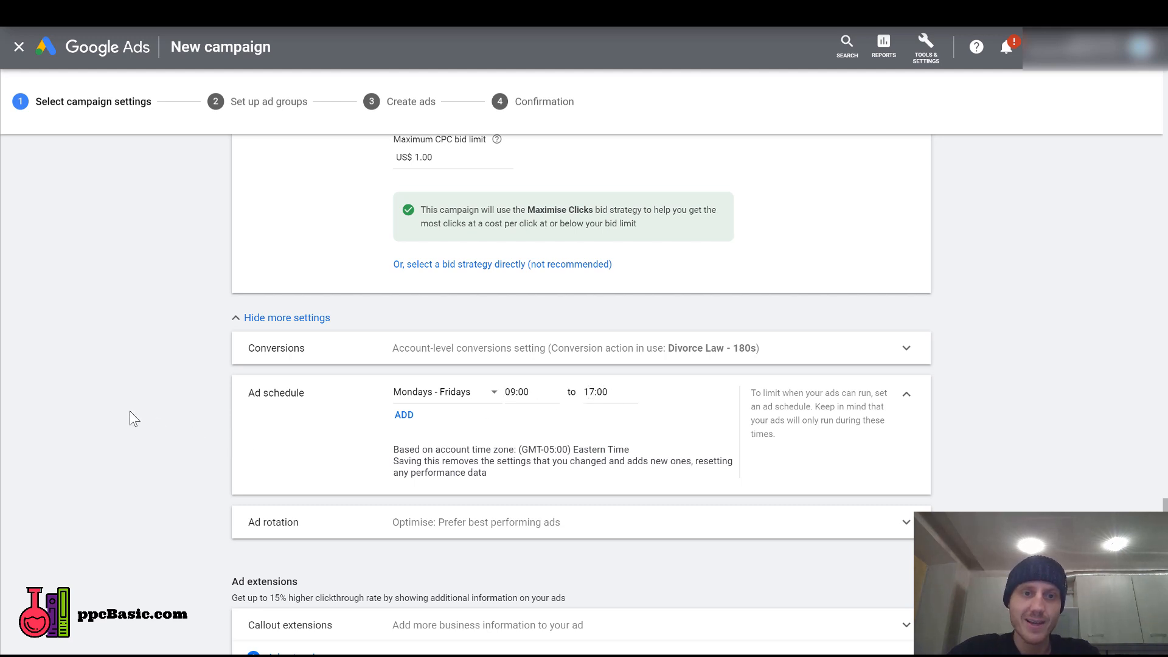
Create and save two new campaign callout extensions, "Proffesional Advice" and "9am to 5pm Consultation".
{"action": "scroll", "coordinate": [130, 411], "scroll_direction": "down", "scroll_amount": 2}
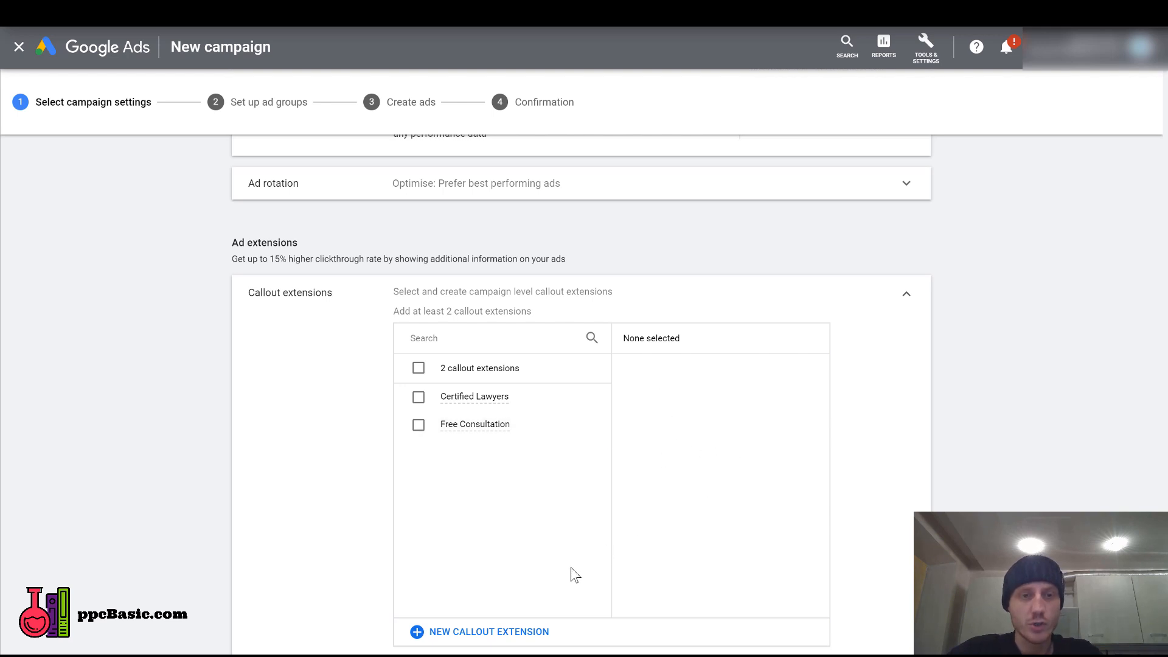
{"action": "left_click", "coordinate": [450, 632]}
{"action": "left_click", "coordinate": [459, 275]}
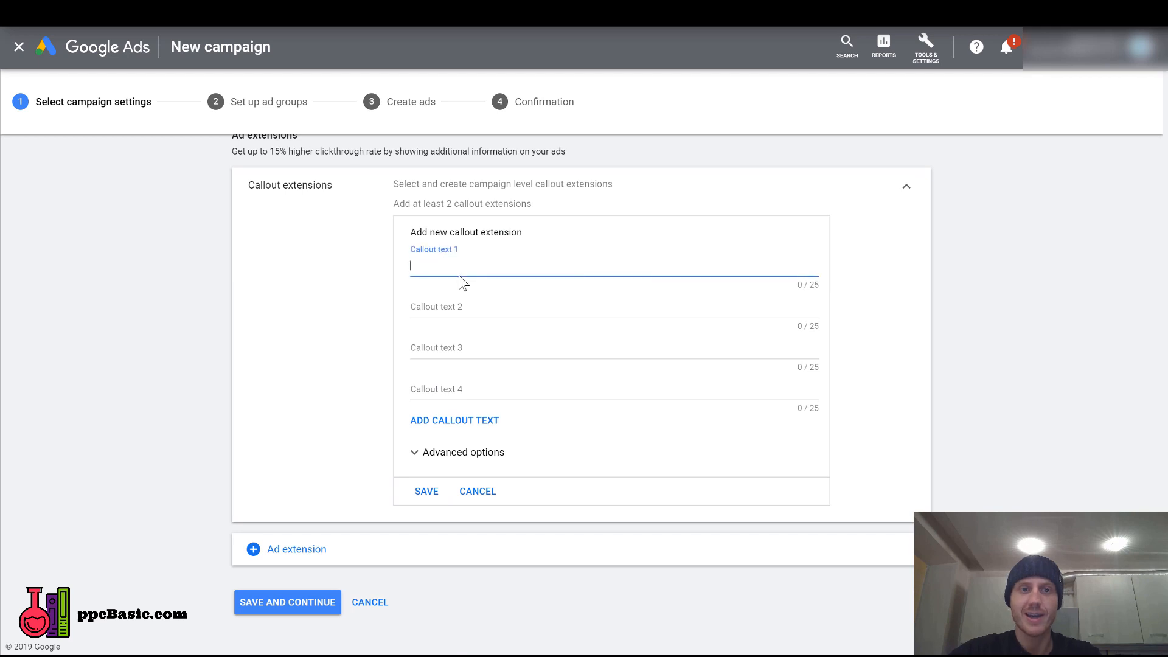
{"action": "type", "text": "P"}
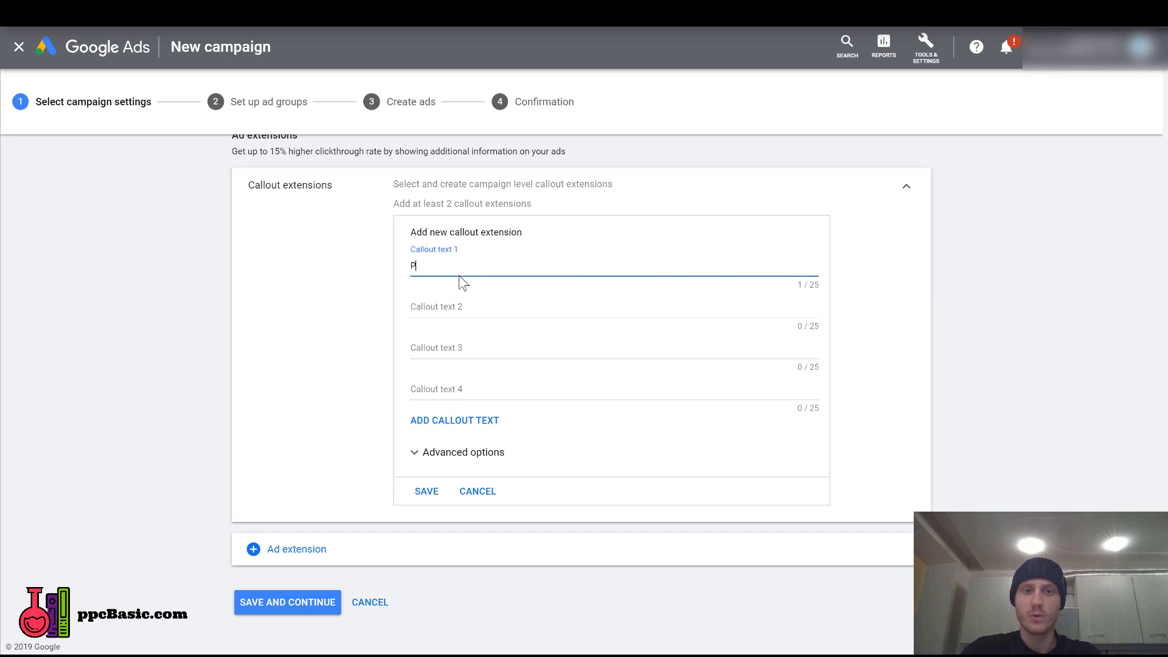
{"action": "type", "text": "roffesional Advice"}
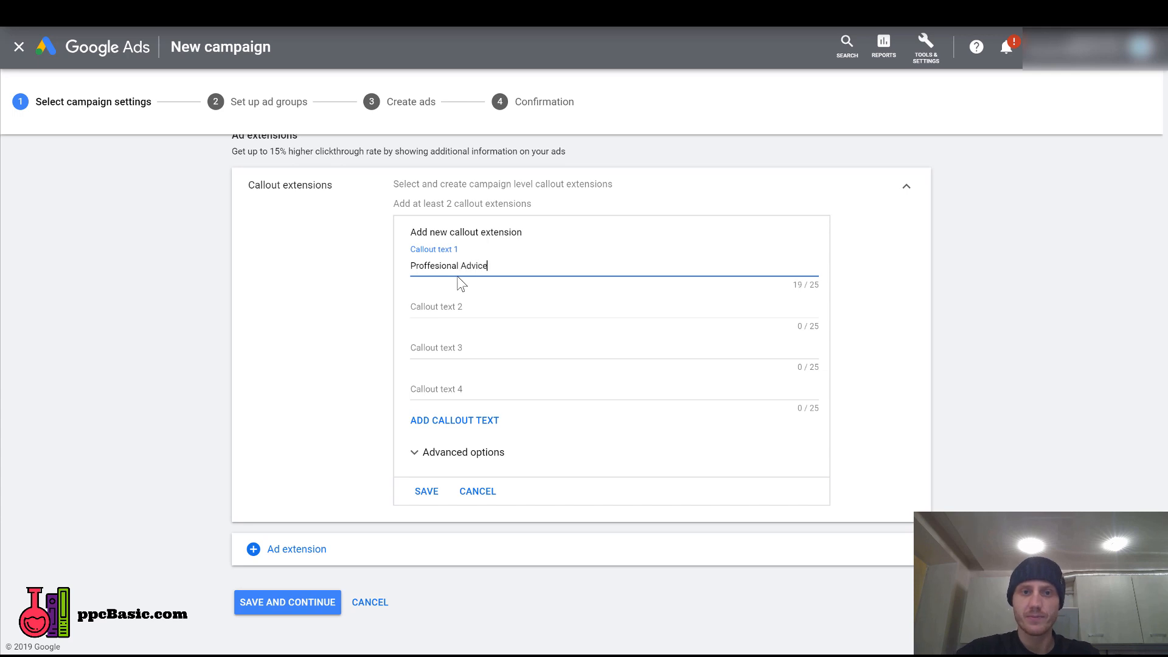
{"action": "key", "text": "Tab"}
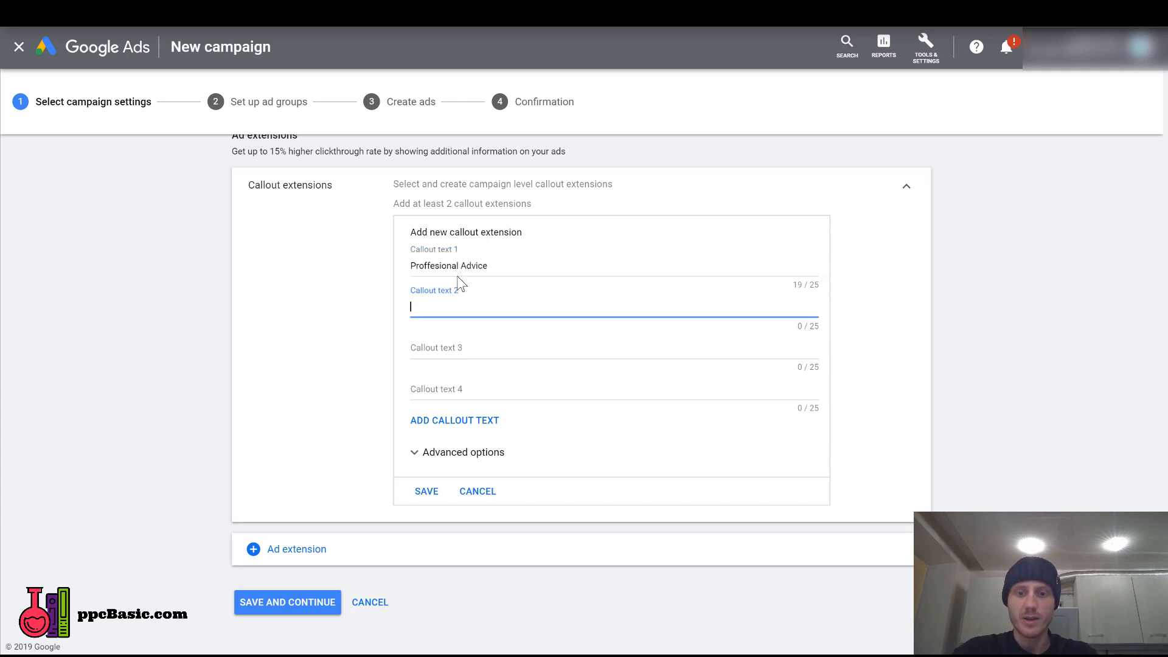
{"action": "type", "text": "9am to 5pm Con"}
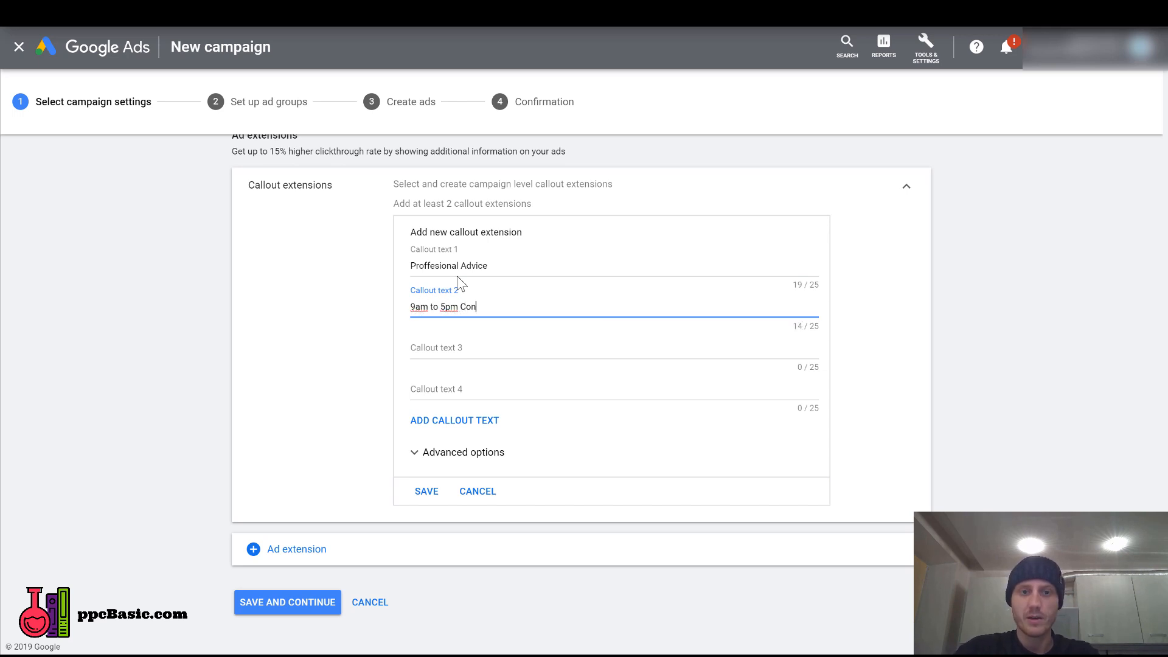
{"action": "type", "text": "sultation"}
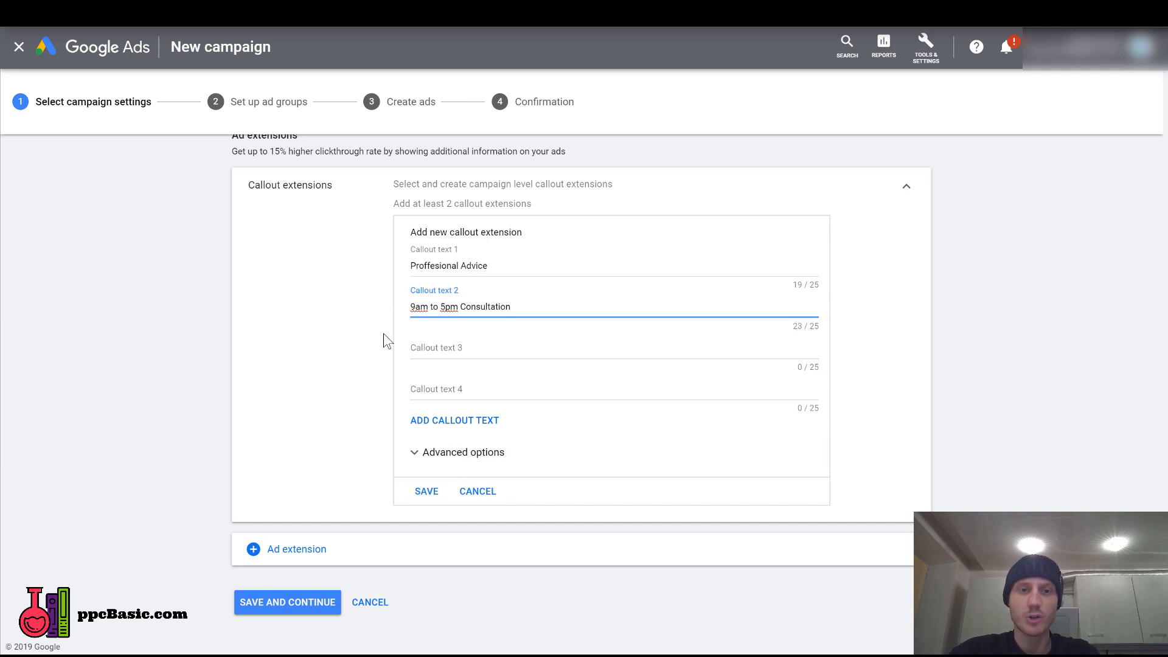
{"action": "left_click", "coordinate": [427, 493]}
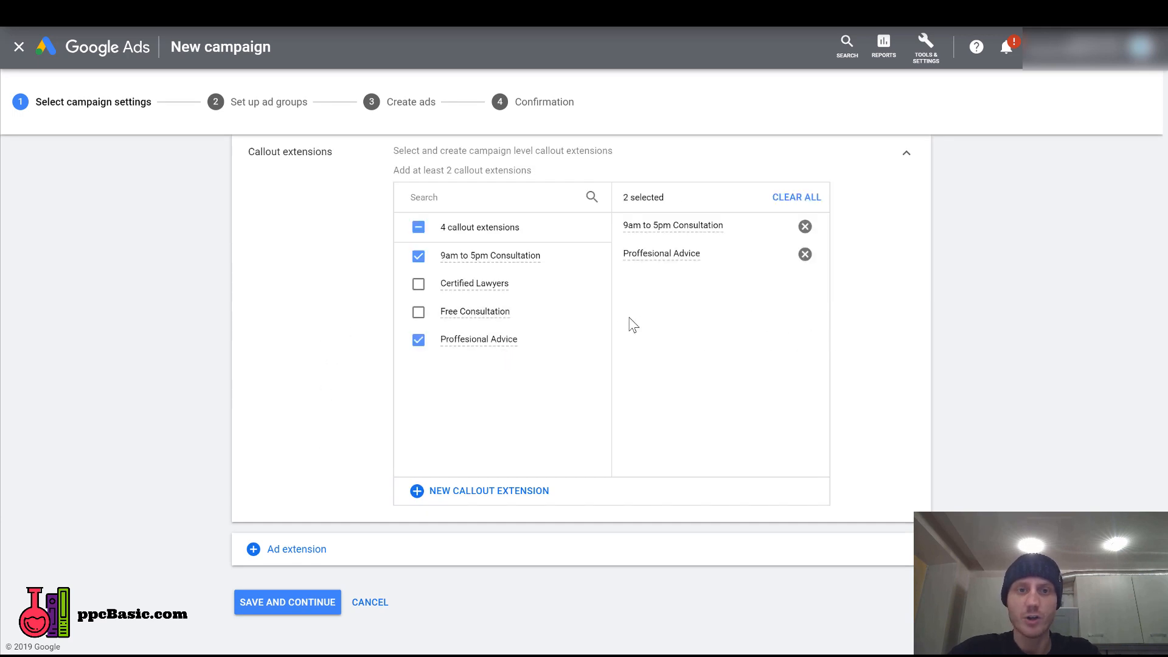
Include the existing Certified Lawyers and Free Consultation callouts, and save the campaign settings to continue to ad group setup.
{"action": "left_click", "coordinate": [418, 284]}
{"action": "left_click", "coordinate": [418, 312]}
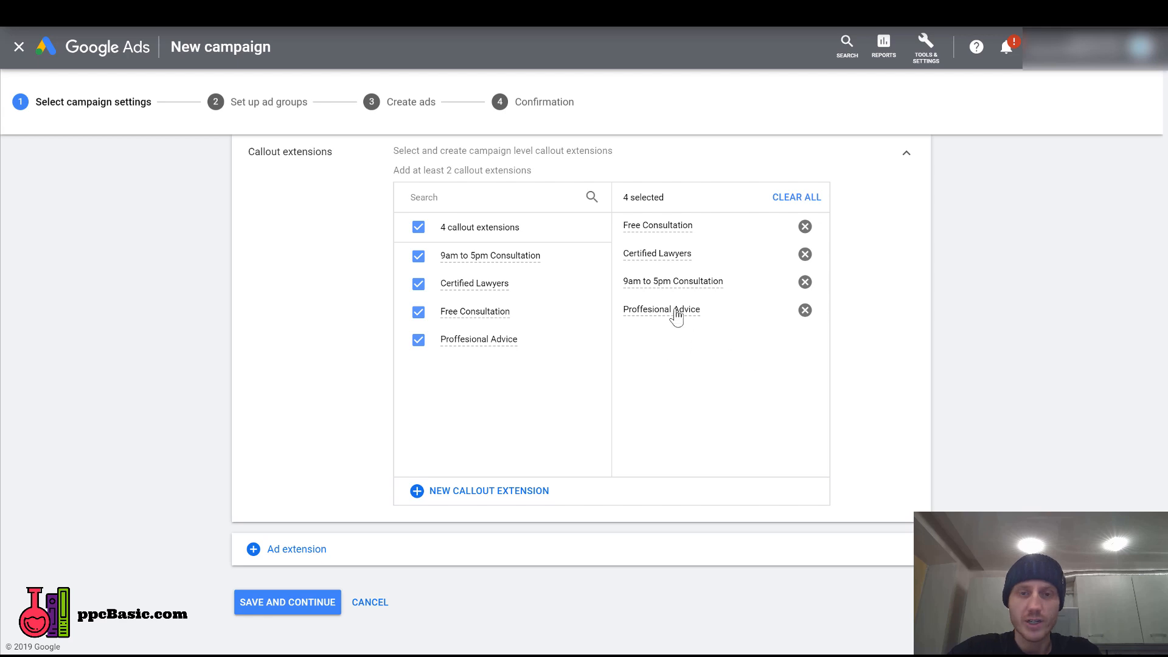
{"action": "left_click", "coordinate": [290, 603]}
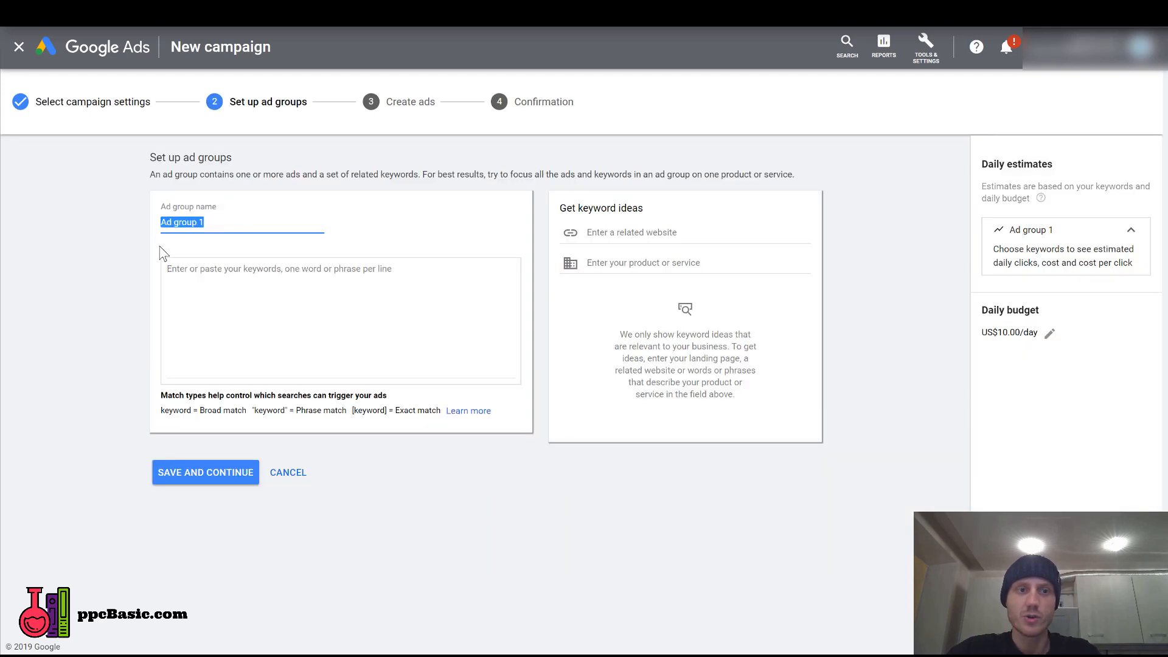
Name the ad group "Divorce Law Adgroup".
{"action": "type", "text": "Divorce Lawy"}
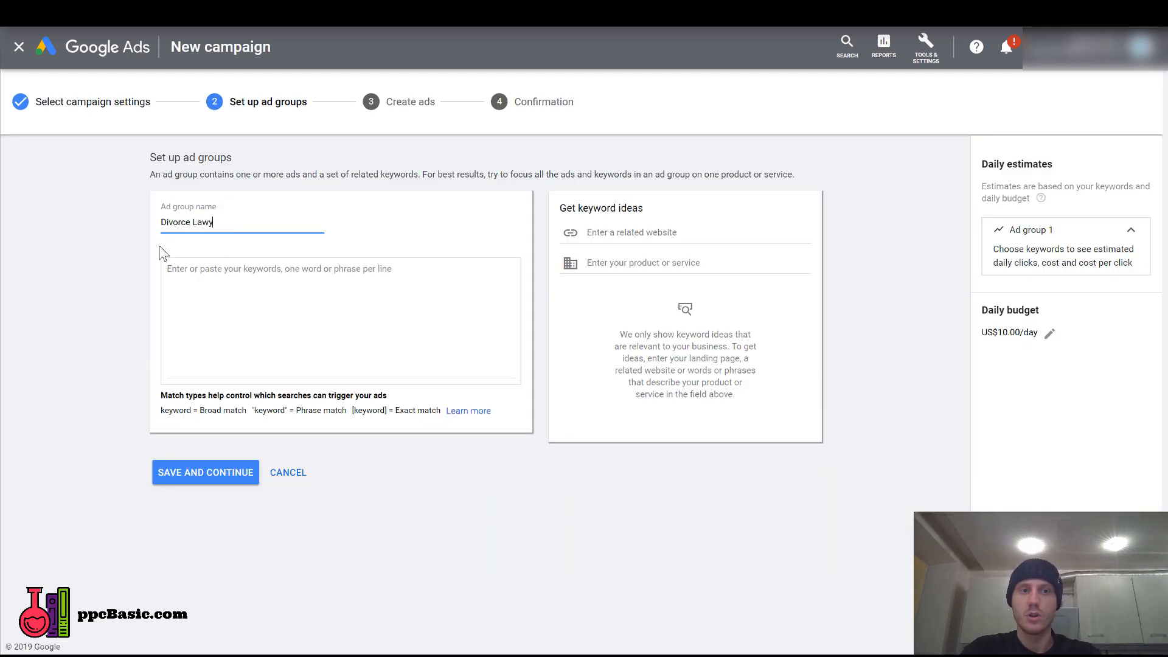
{"action": "key", "text": "BackSpace"}
{"action": "type", "text": " Adg"}
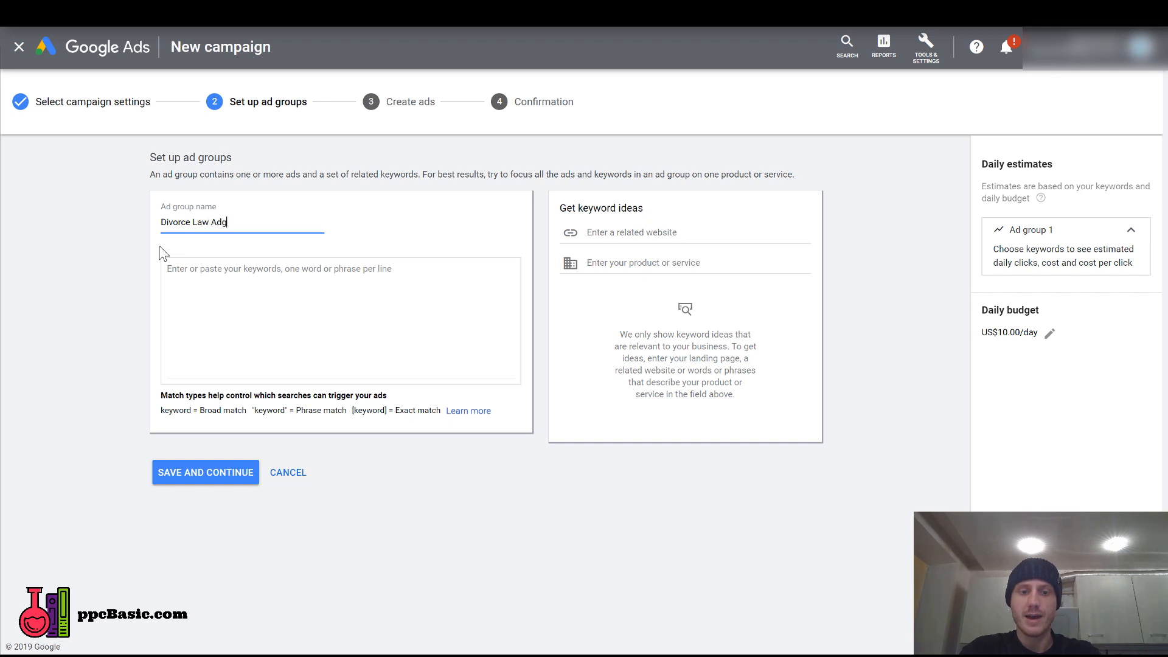
{"action": "type", "text": "roup"}
{"action": "key", "text": "Tab"}
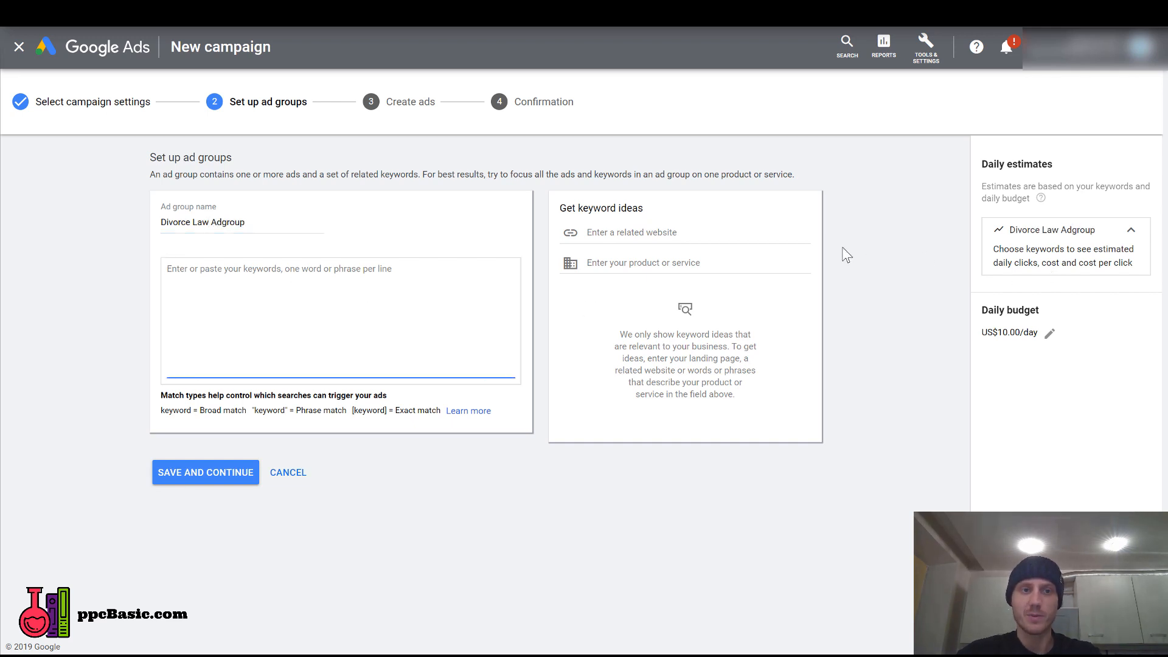
Enter the modified broad match keywords +divorce +lawyer, +divorce +attorney, +divorce +law and +divorce +barrister, one per line.
{"action": "type", "text": "+divor"}
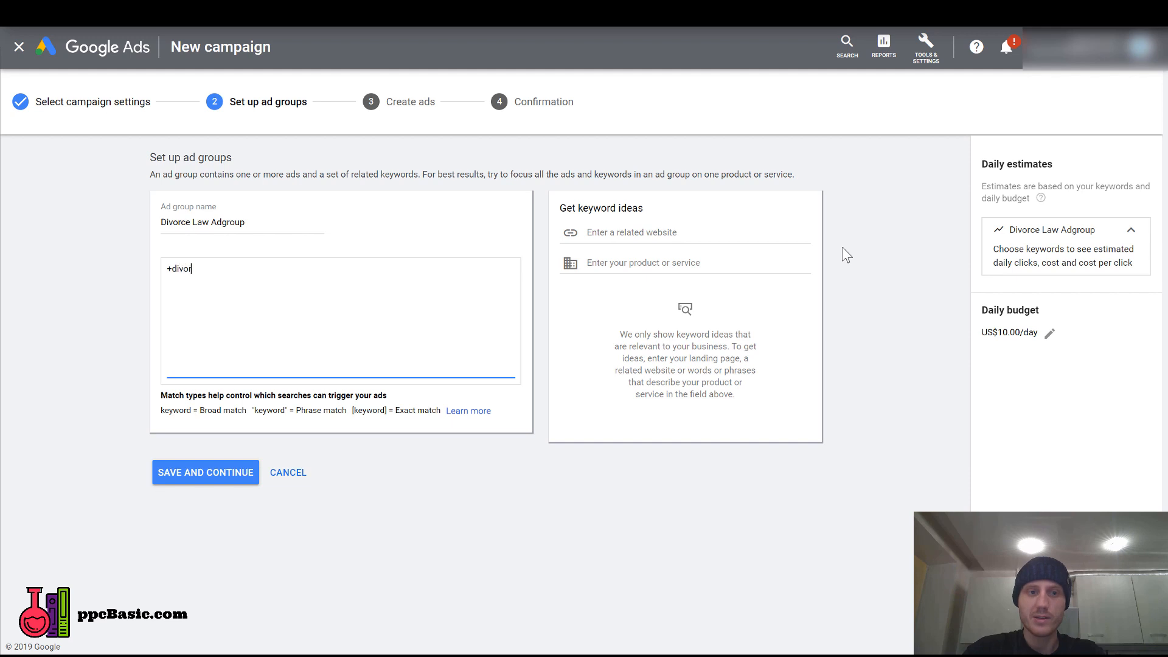
{"action": "type", "text": "ce +lawyer"}
{"action": "key", "text": "Return"}
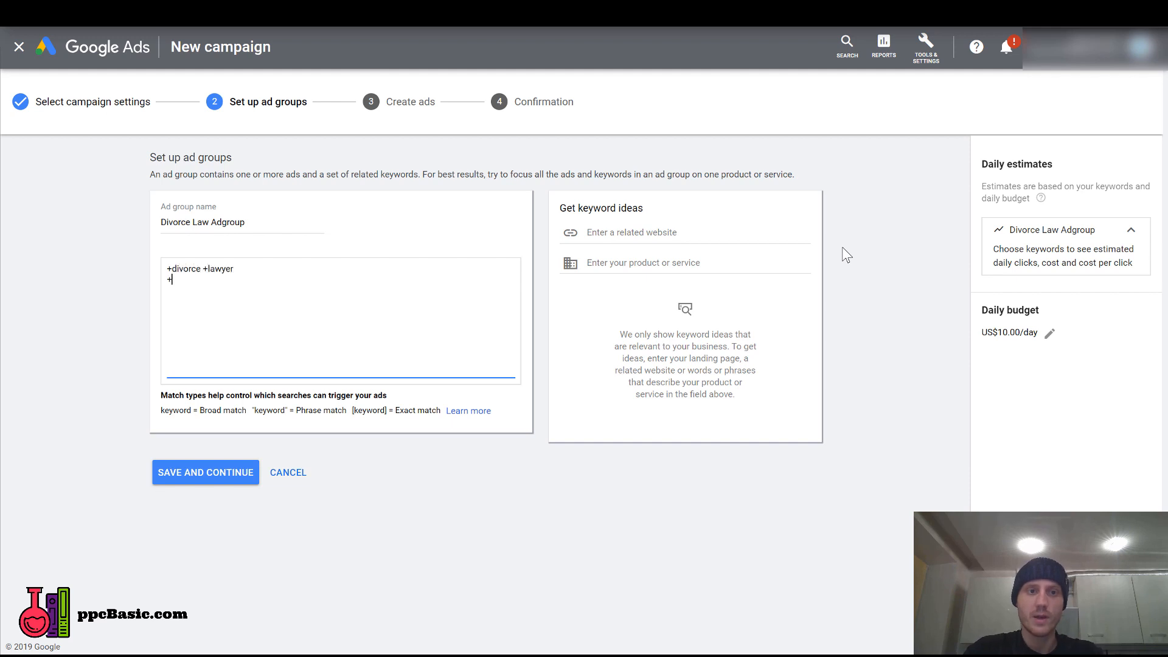
{"action": "type", "text": "+divorce +attorney"}
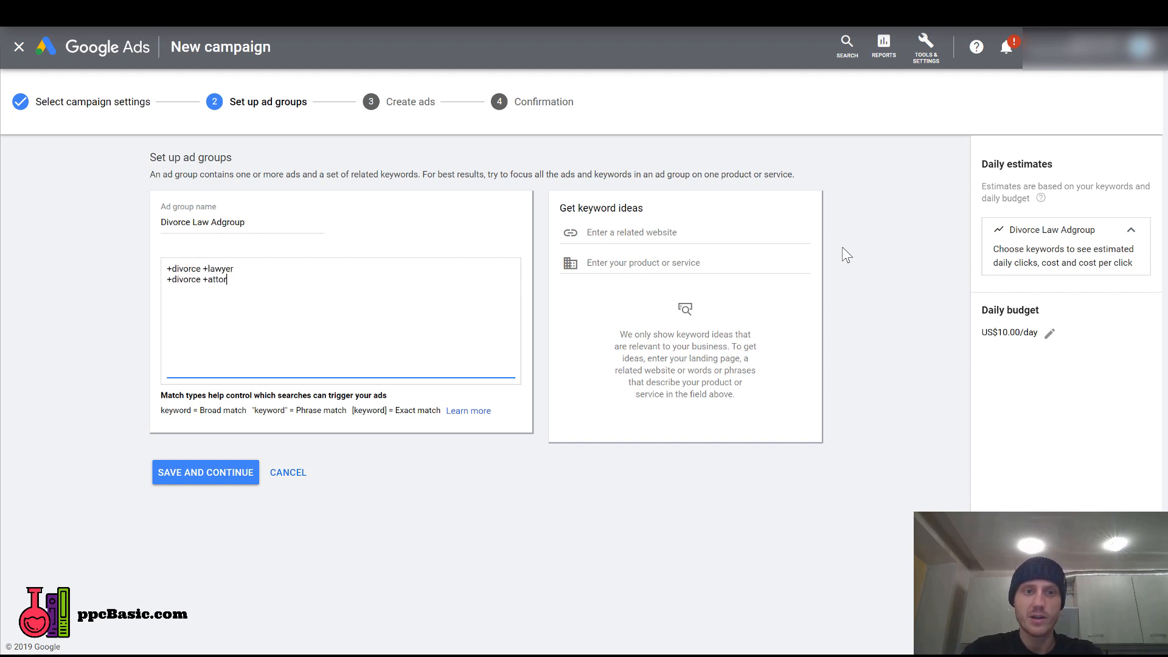
{"action": "key", "text": "Return"}
{"action": "type", "text": "+divorce +"}
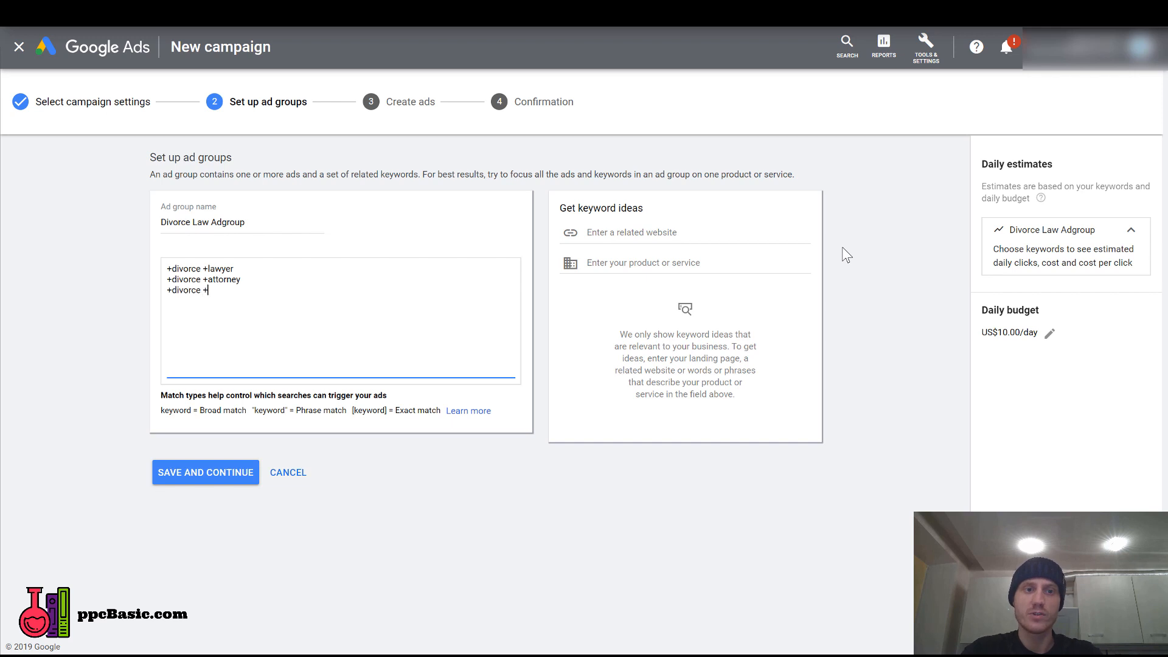
{"action": "type", "text": "law"}
{"action": "key", "text": "Return"}
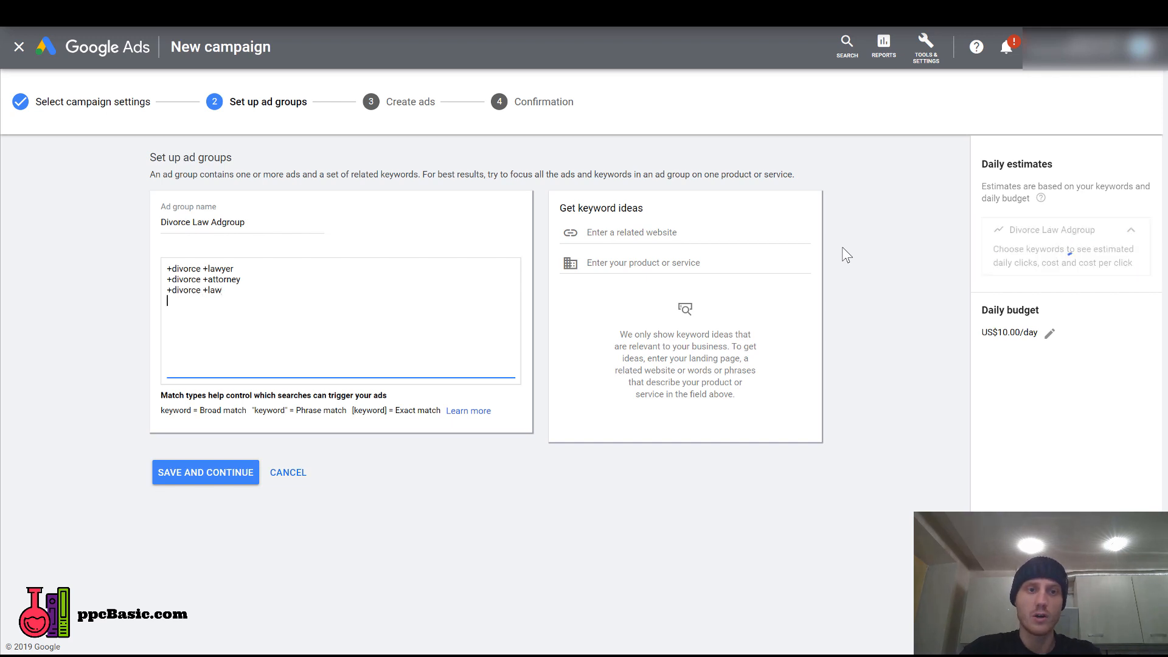
{"action": "type", "text": "+divorce +"}
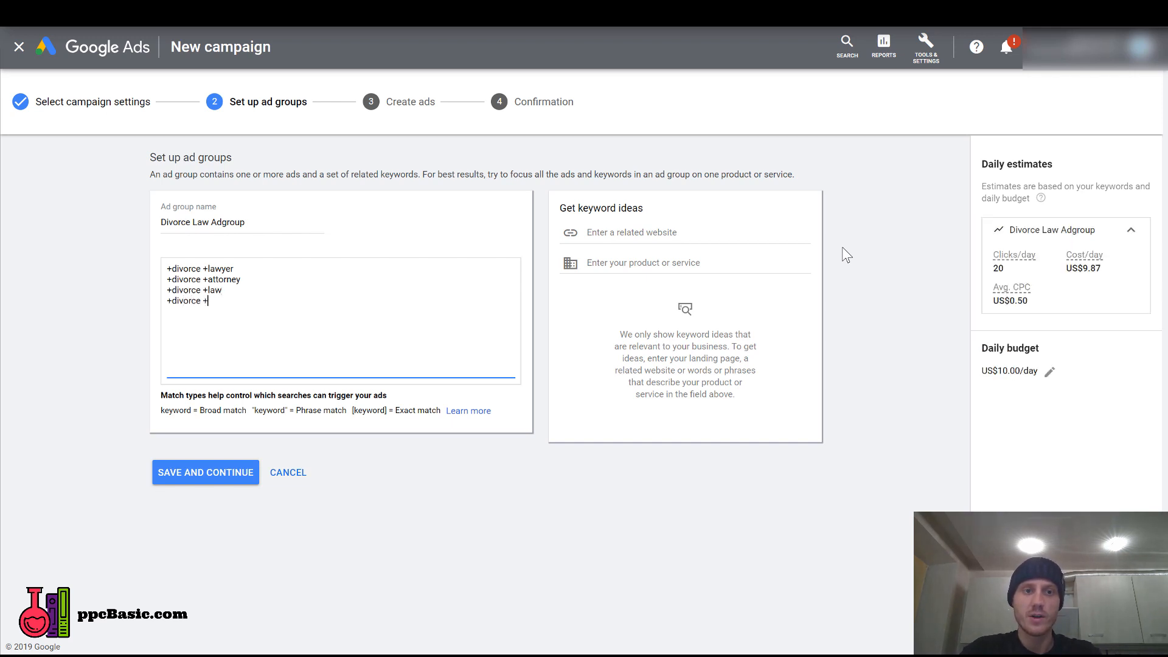
{"action": "type", "text": "barrist"}
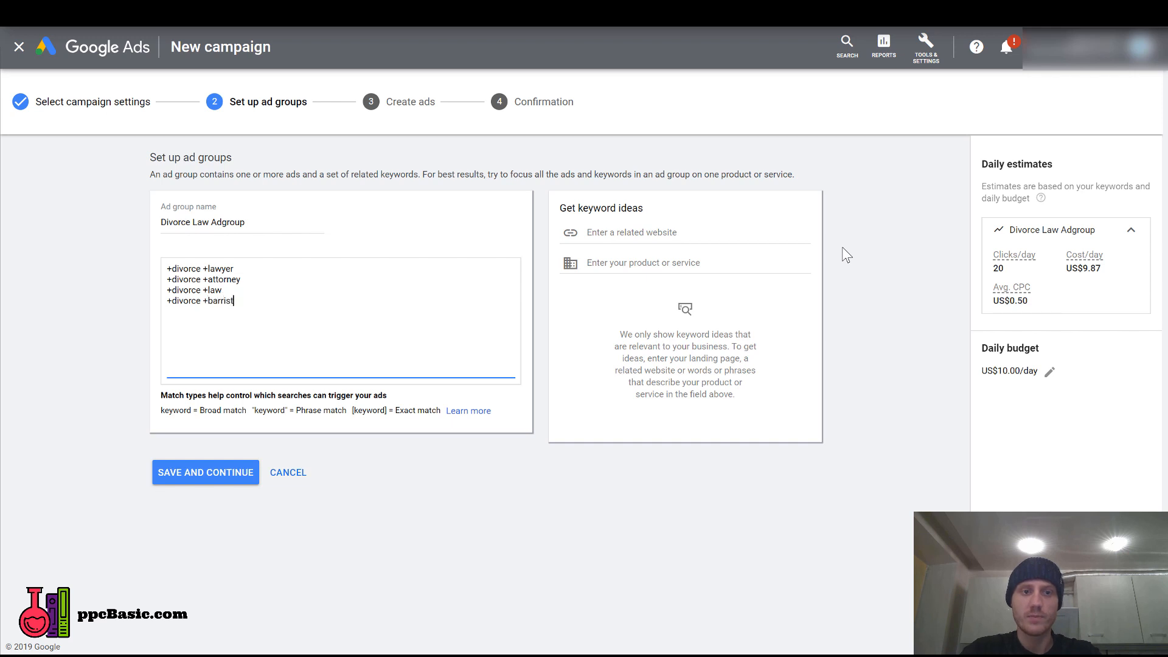
{"action": "type", "text": "er"}
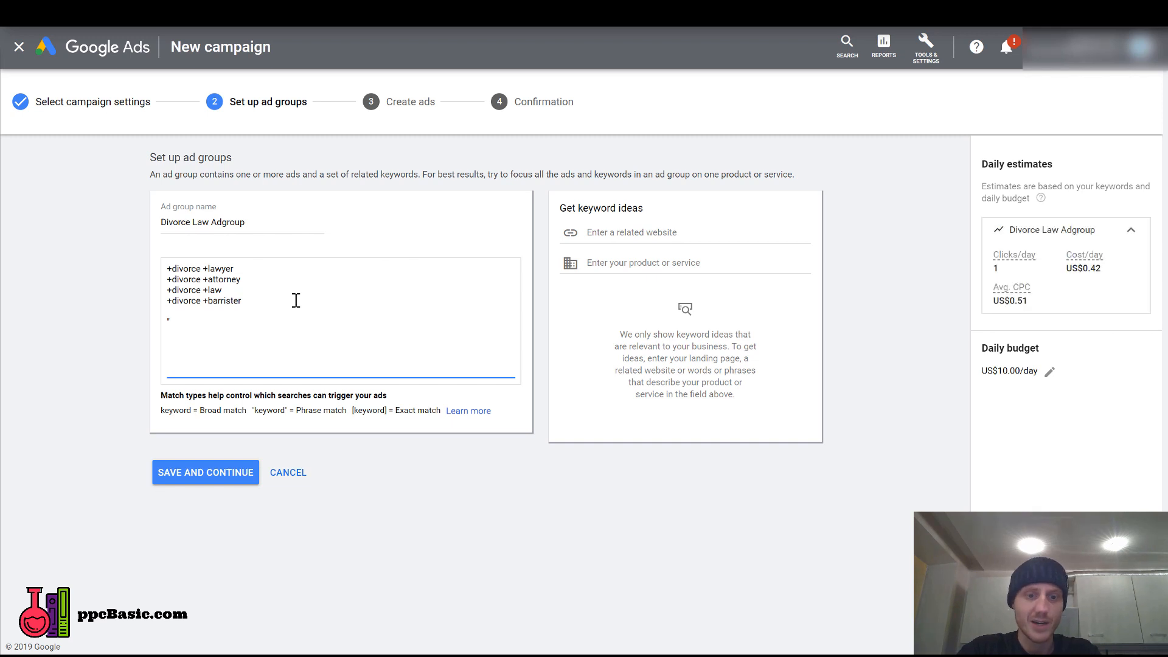
Below a blank line, add the phrase match keyword "divorce lawyer" and the exact match keyword [divorce lawyer].
{"action": "type", "text": "divorce law"}
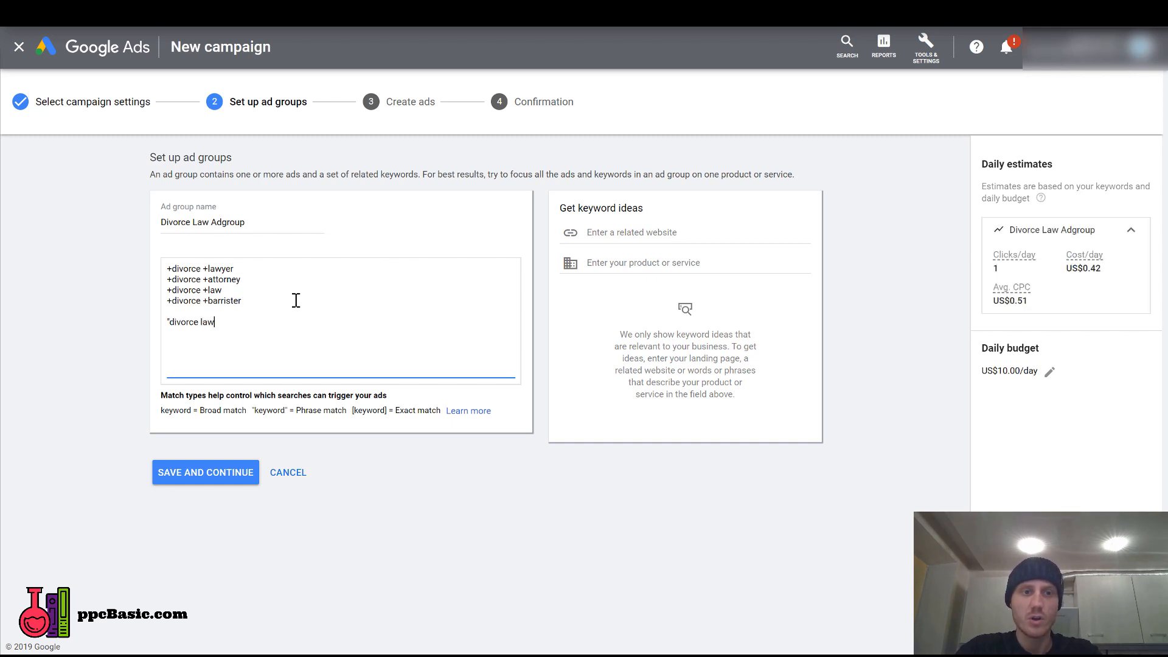
{"action": "type", "text": "yer\" "}
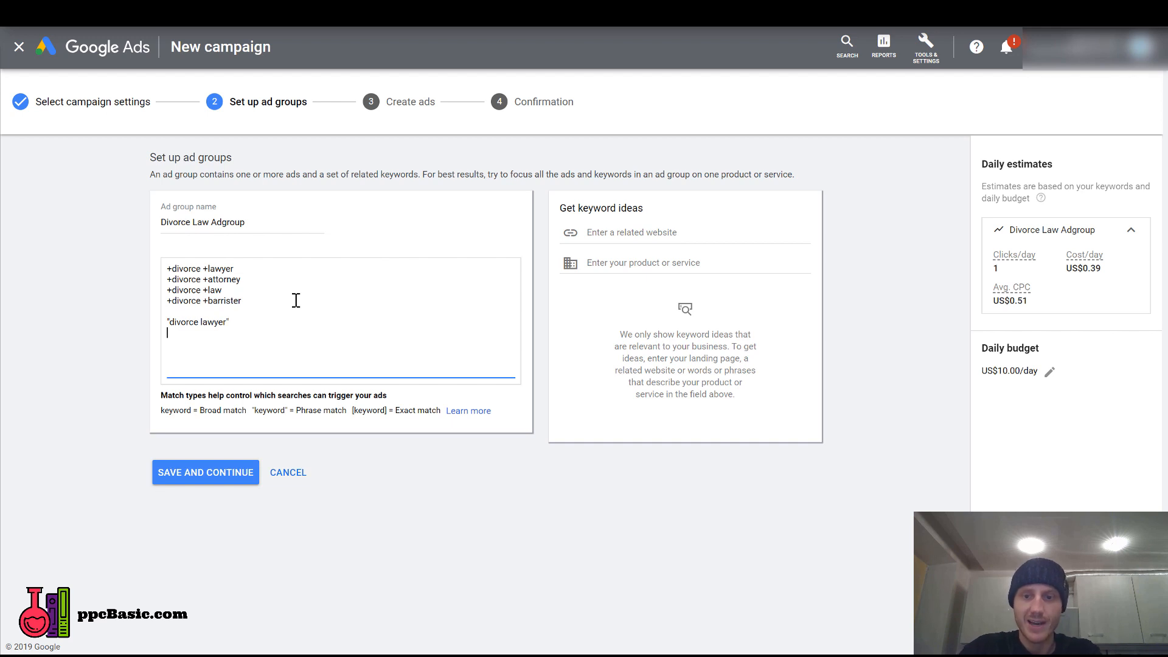
{"action": "type", "text": "[divorce"}
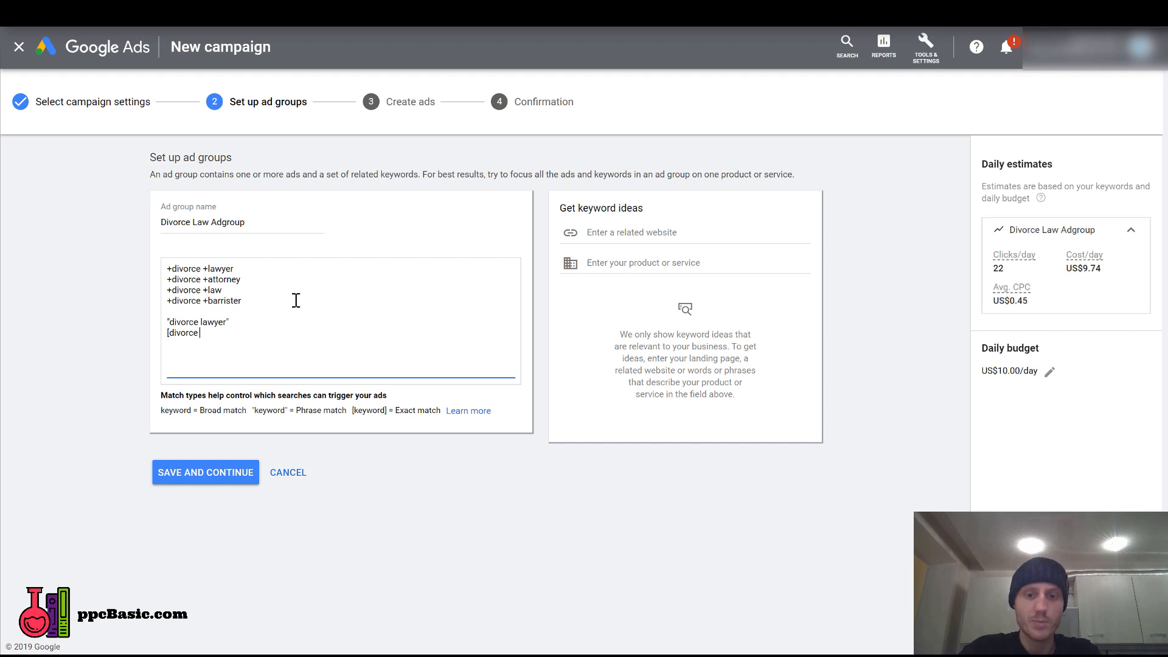
{"action": "type", "text": " lawyer]"}
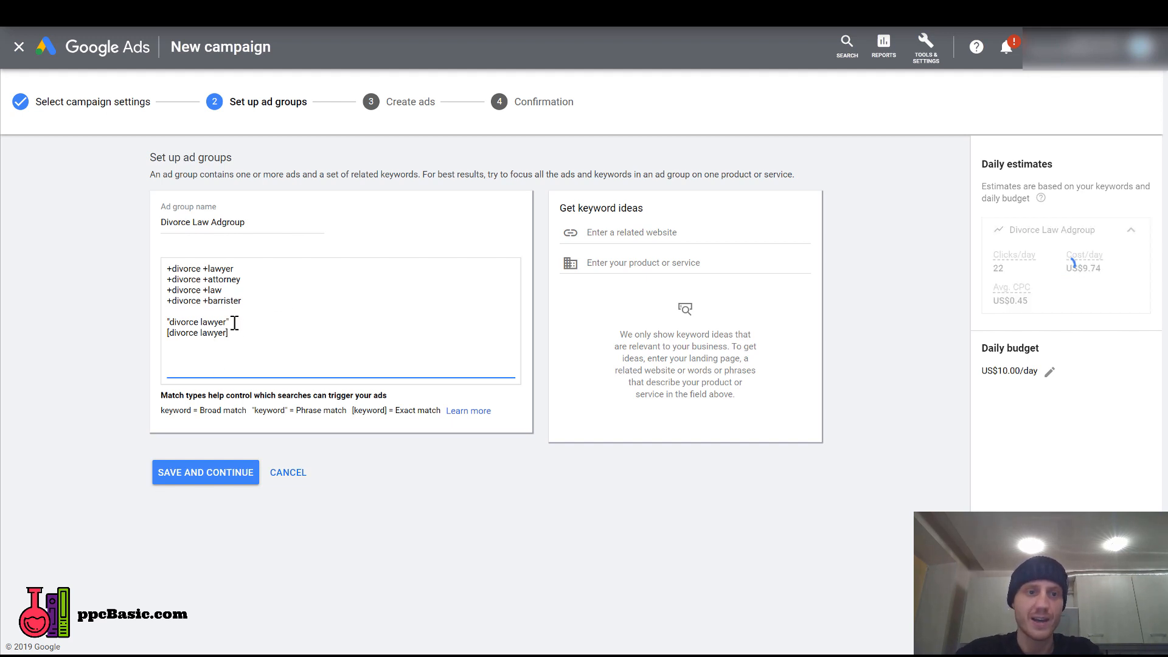
{"action": "left_click_drag", "start_coordinate": [231, 333], "coordinate": [157, 329]}
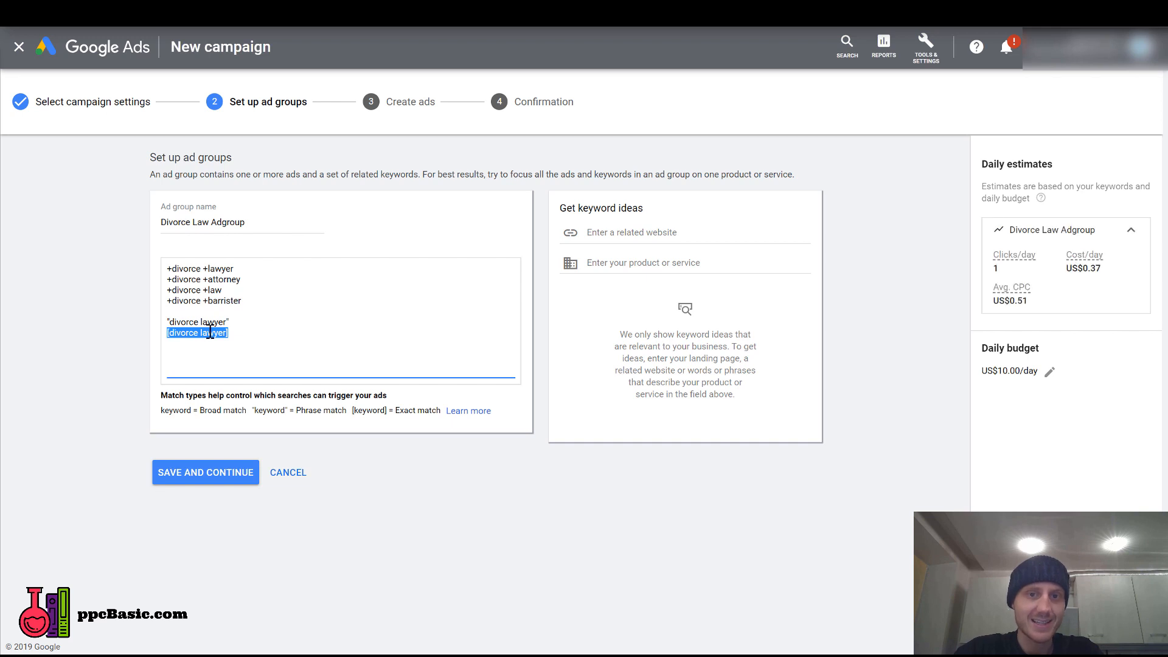
Delete the phrase match and exact match divorce lawyer keywords, and save the ad group to continue to ad creation.
{"action": "left_click_drag", "start_coordinate": [256, 333], "coordinate": [155, 313]}
{"action": "key", "text": "BackSpace"}
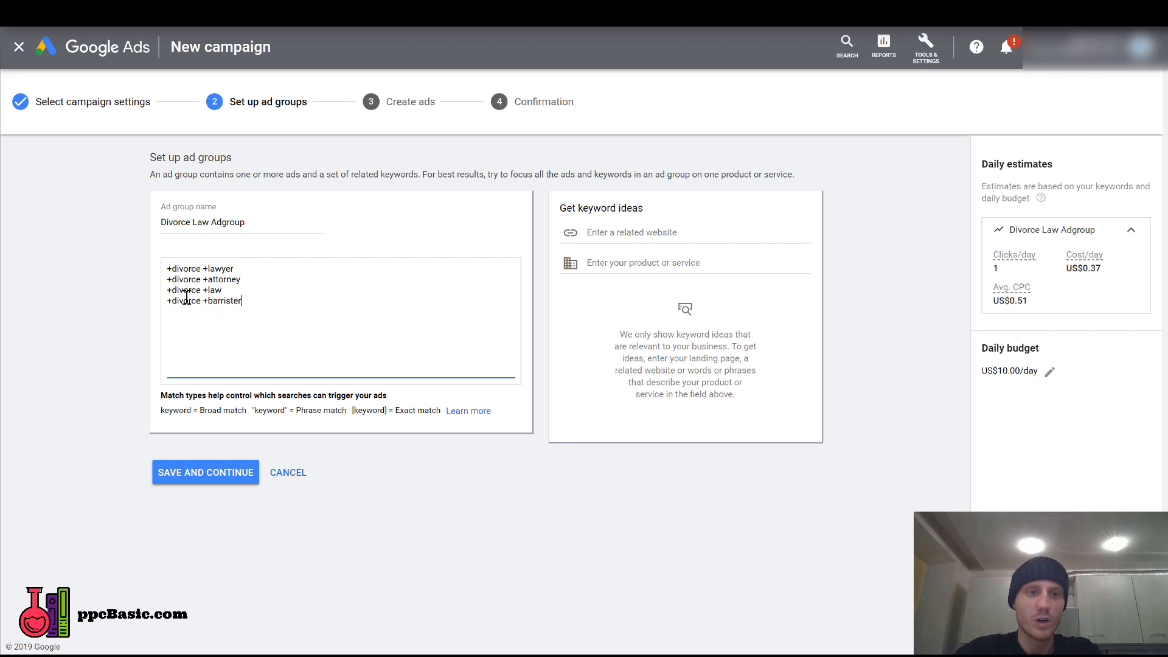
{"action": "left_click", "coordinate": [170, 290]}
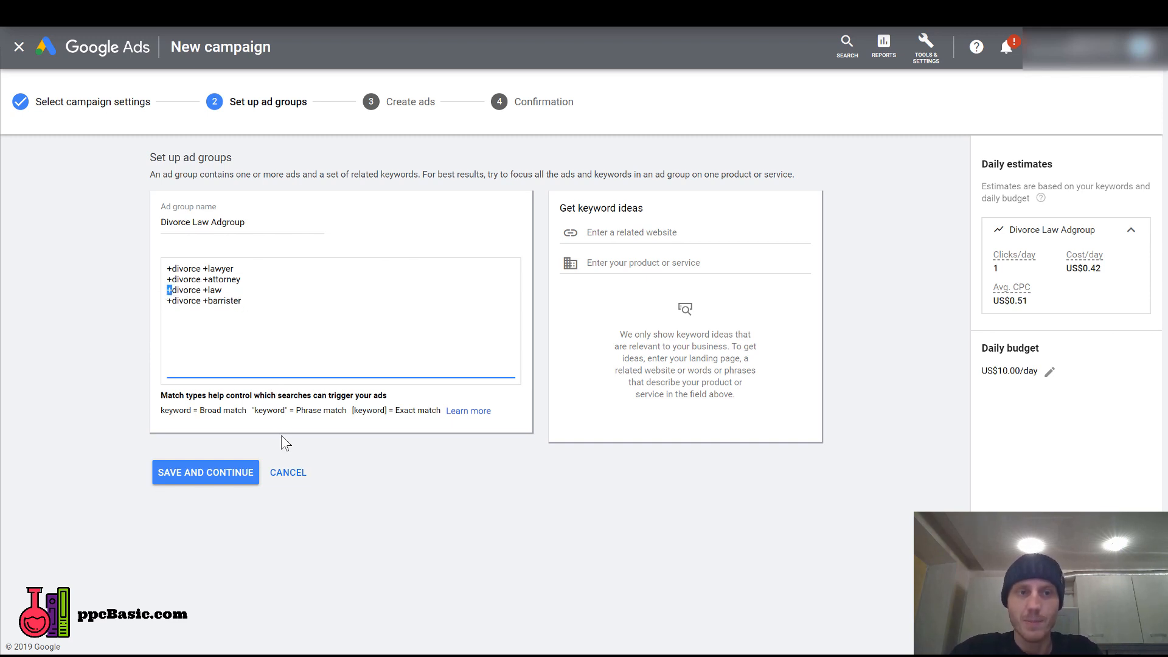
{"action": "left_click", "coordinate": [181, 485]}
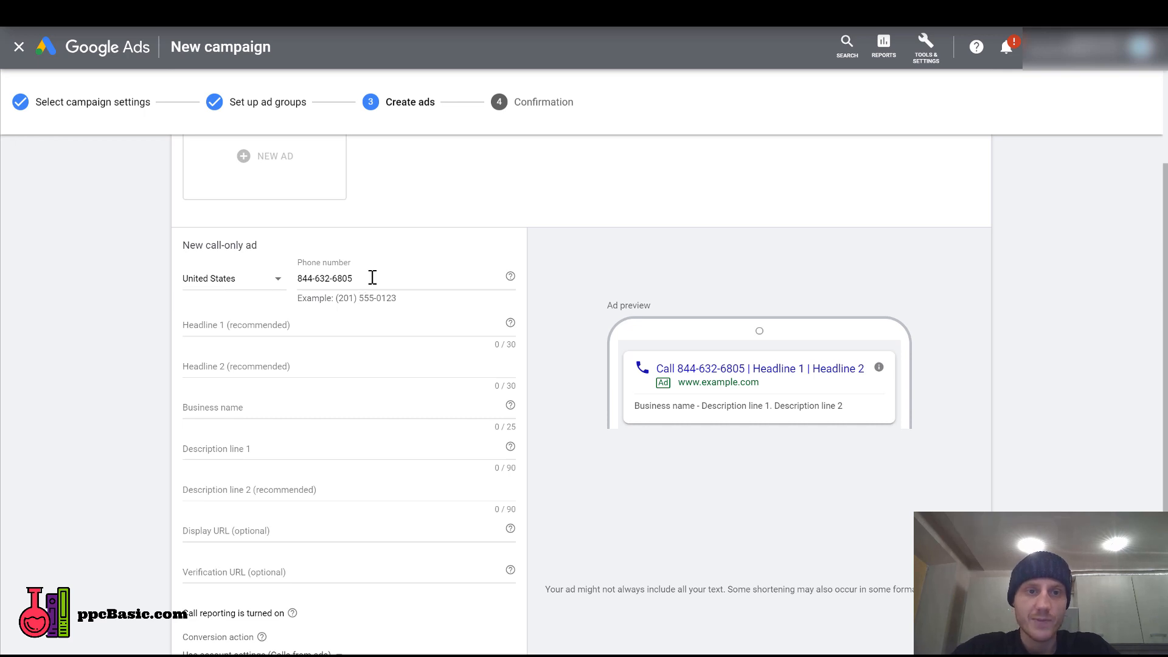
Set headline 1 of the call-only ad to "{KeyWord:Divorce Lawyer} In Your Area".
{"action": "left_click_drag", "start_coordinate": [365, 278], "coordinate": [271, 278]}
{"action": "left_click", "coordinate": [48, 277]}
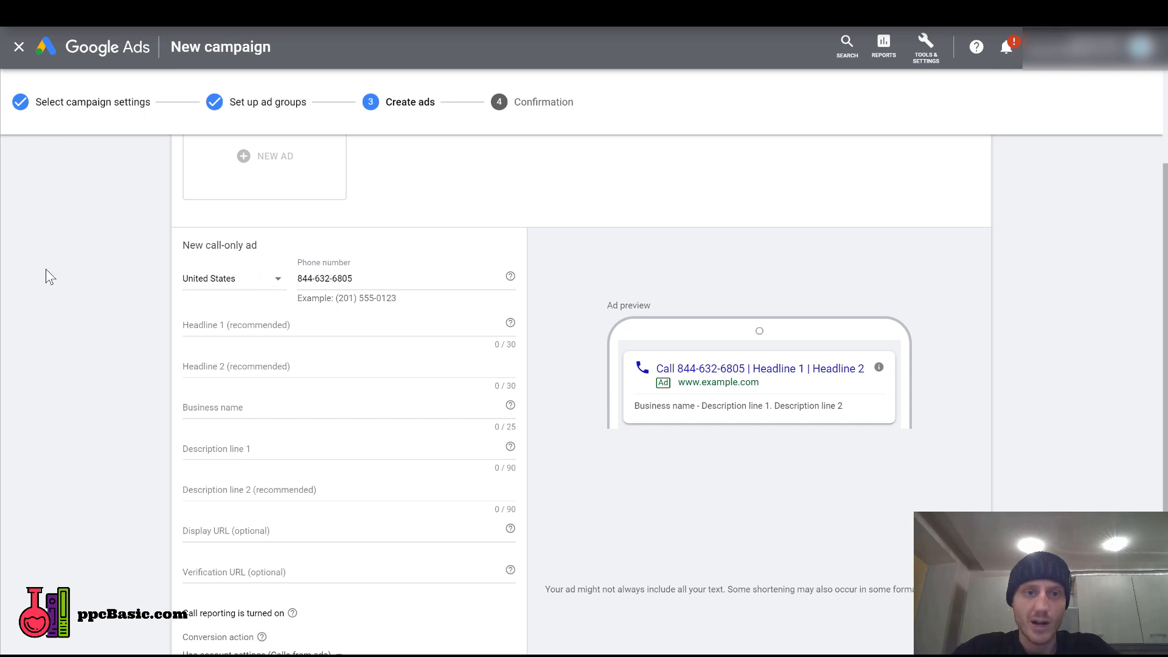
{"action": "left_click", "coordinate": [266, 327]}
{"action": "type", "text": "{"}
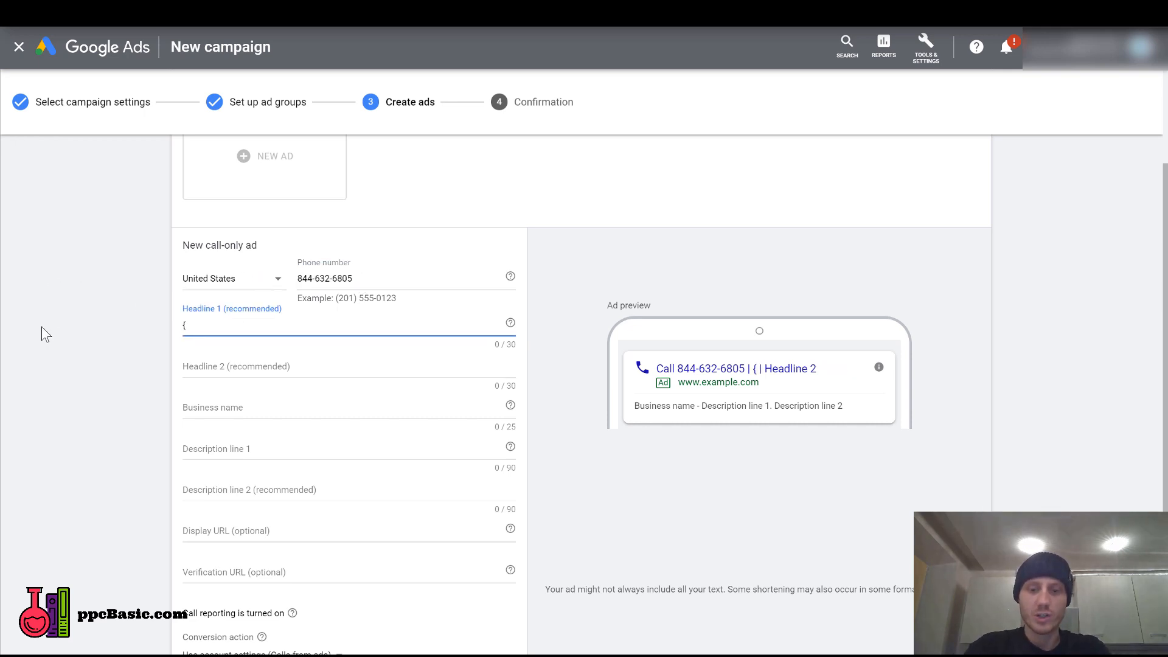
{"action": "type", "text": "KeyWord"}
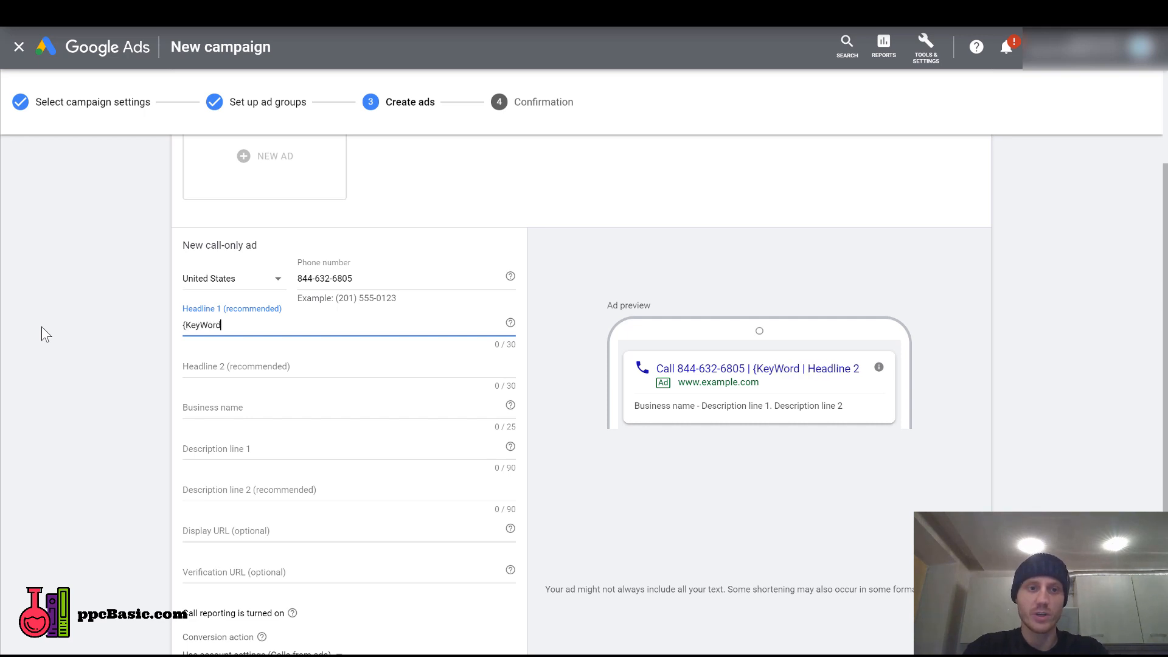
{"action": "type", "text": ":Divorce"}
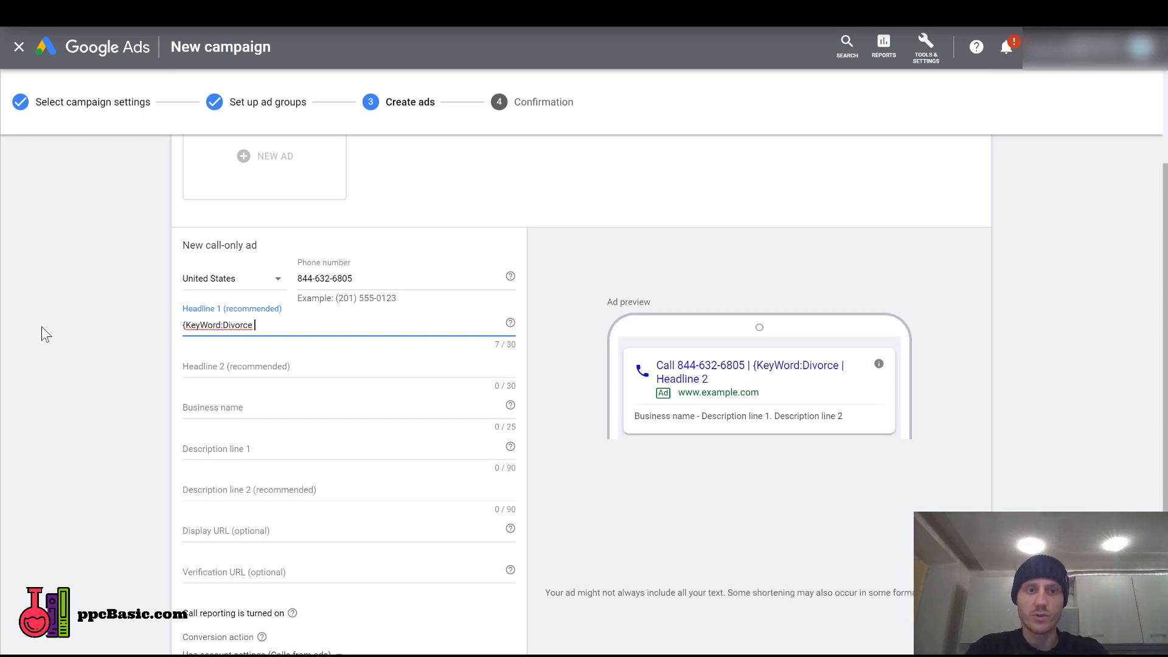
{"action": "type", "text": " Lawyer"}
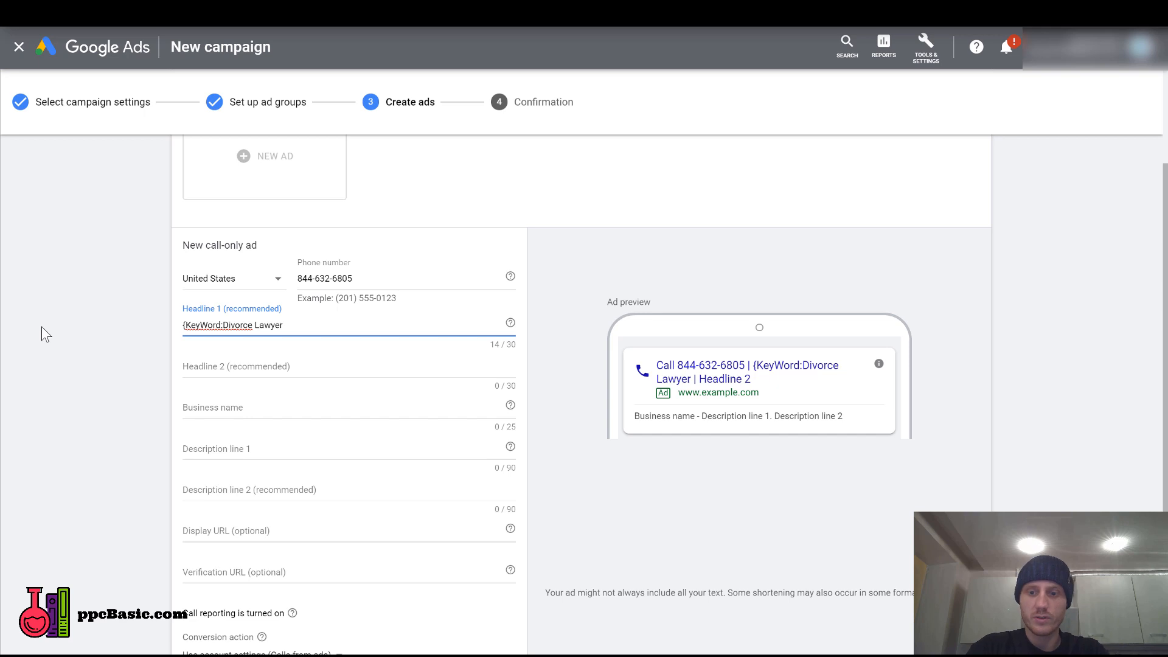
{"action": "type", "text": "} In Yo"}
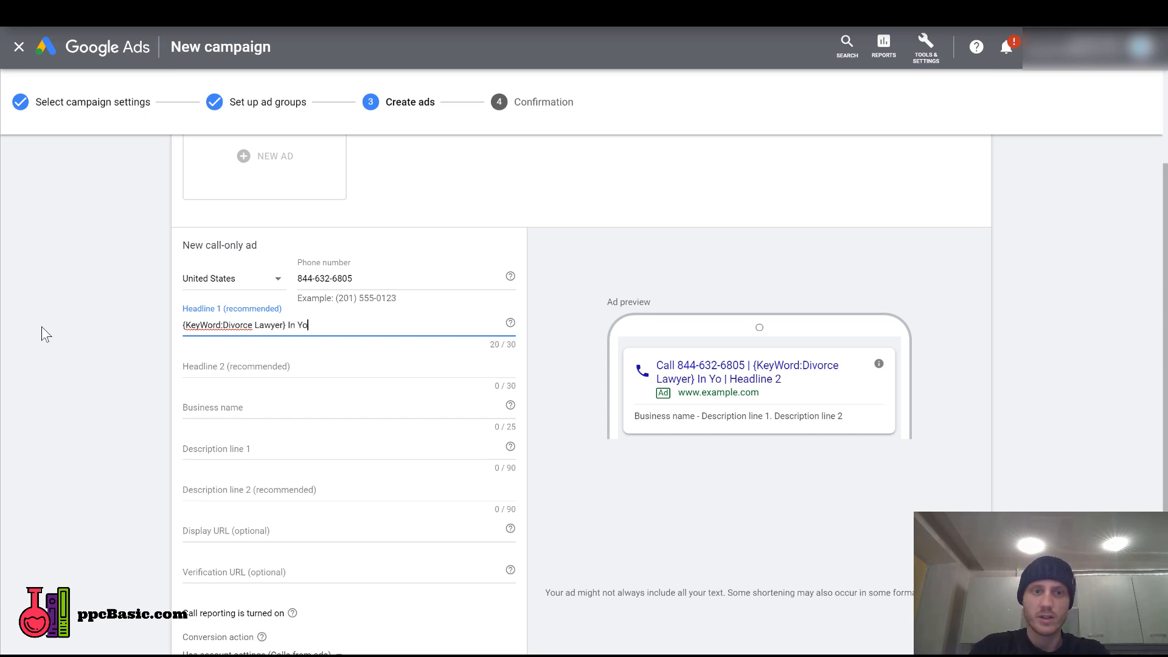
{"action": "type", "text": "ur Area"}
Set headline 2 to "Free Phone Consultation" and the business name to "PPCBasic.com".
{"action": "left_click", "coordinate": [238, 365]}
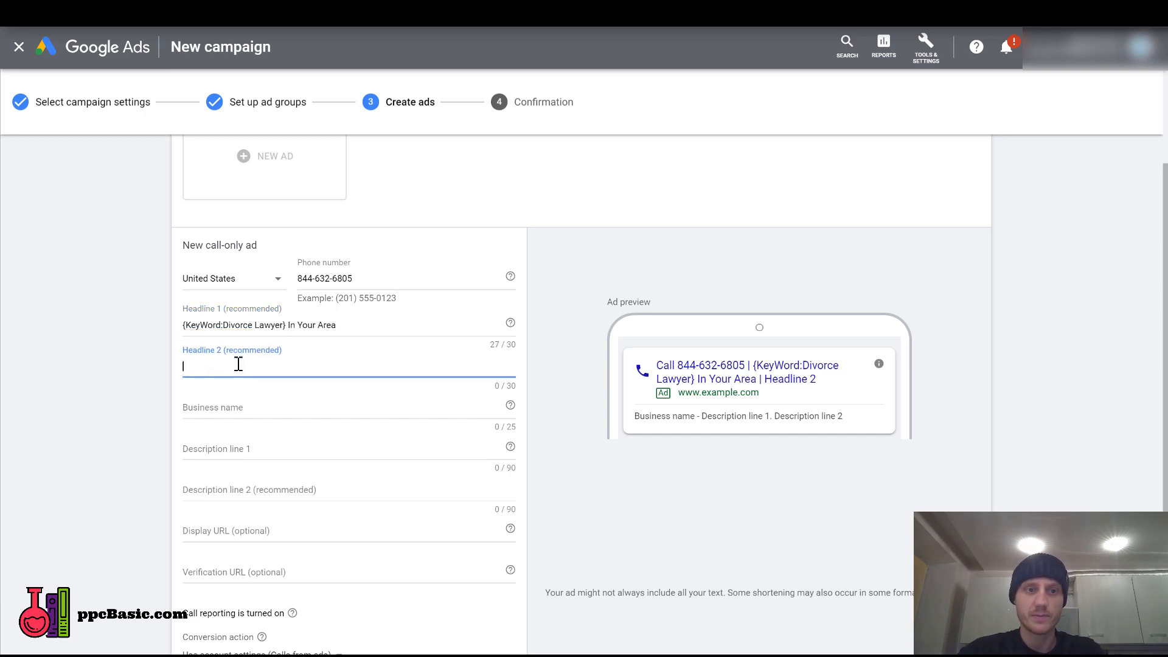
{"action": "type", "text": "Free Phone Con"}
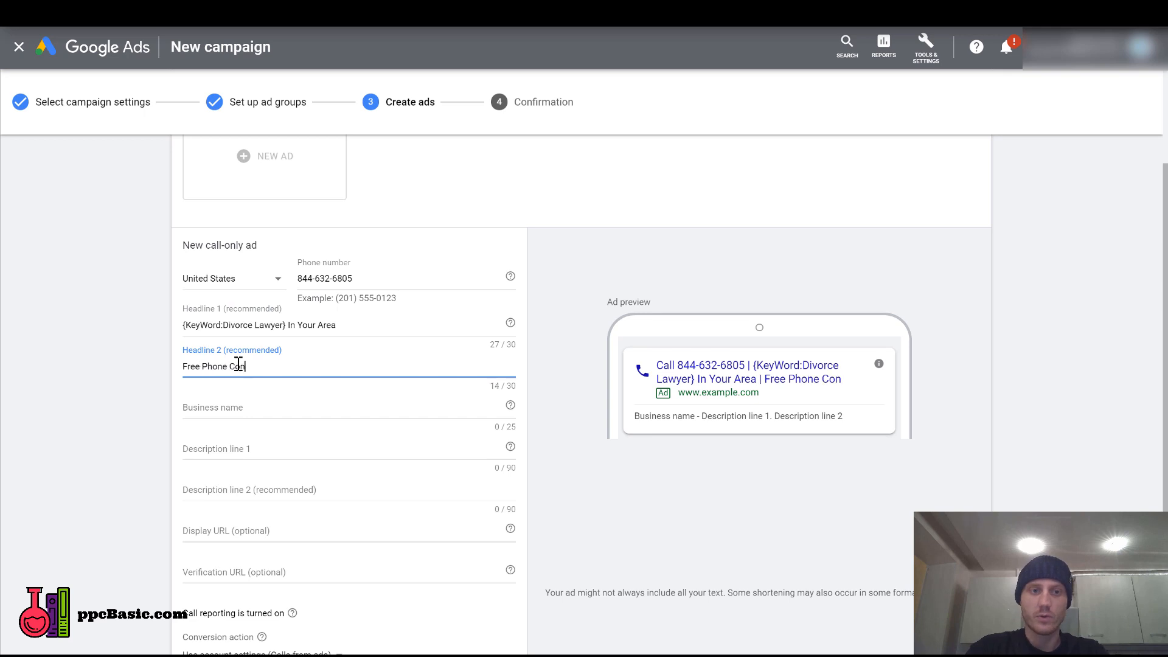
{"action": "type", "text": "sultation"}
{"action": "left_click", "coordinate": [227, 404]}
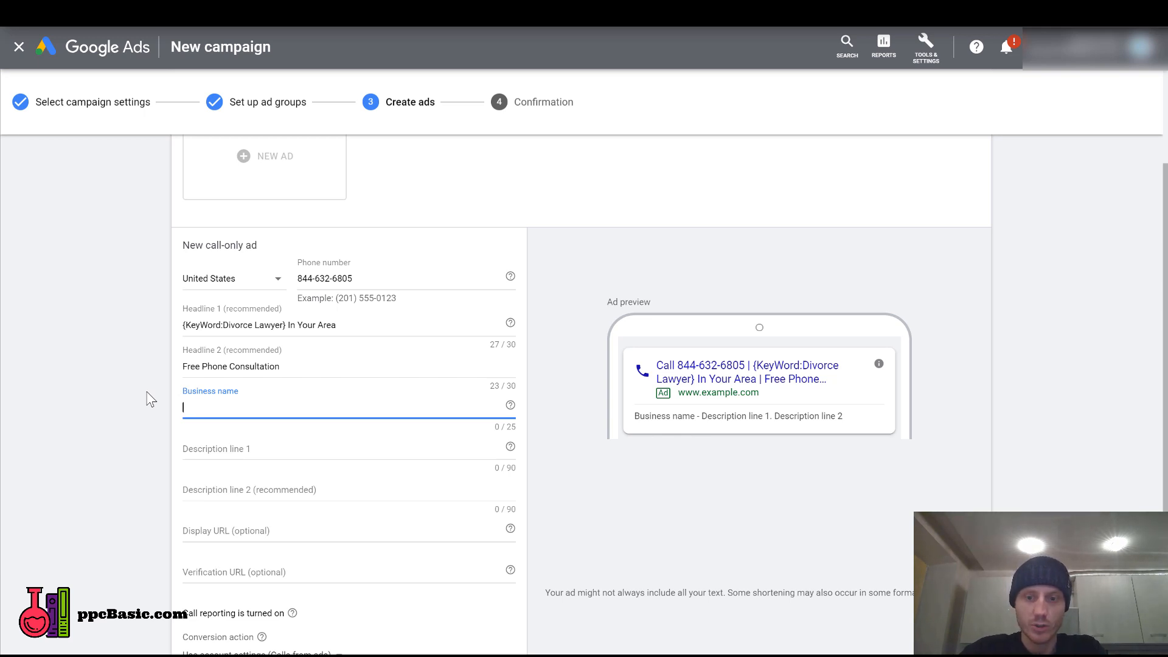
{"action": "type", "text": "PPCBasic.com"}
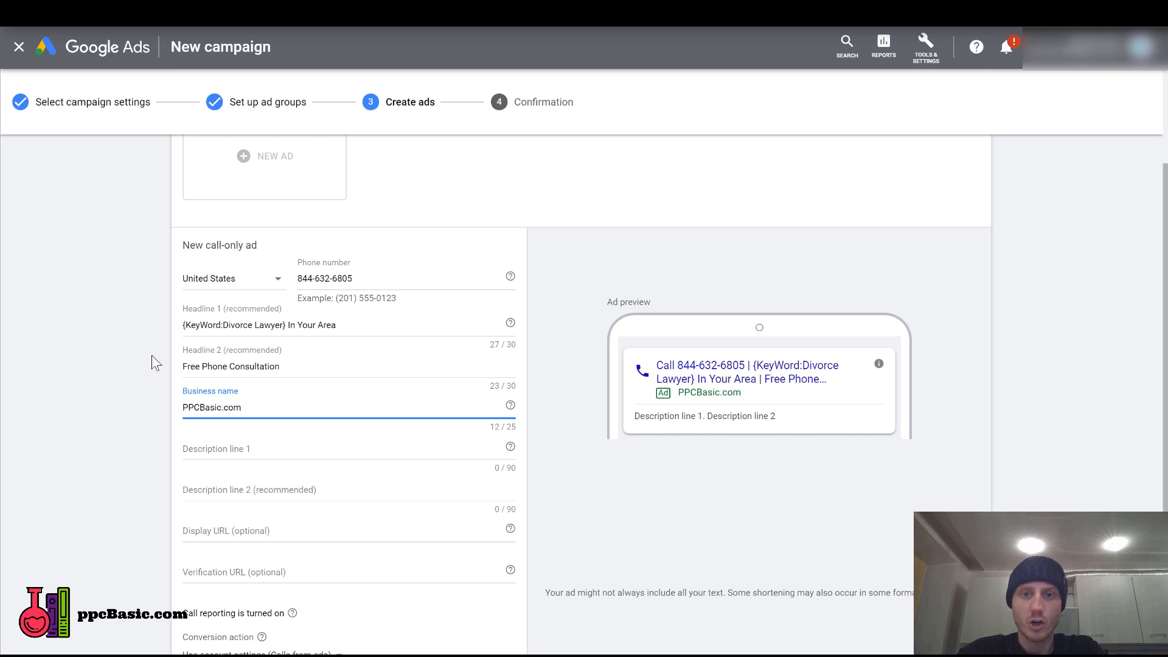
{"action": "left_click", "coordinate": [96, 377]}
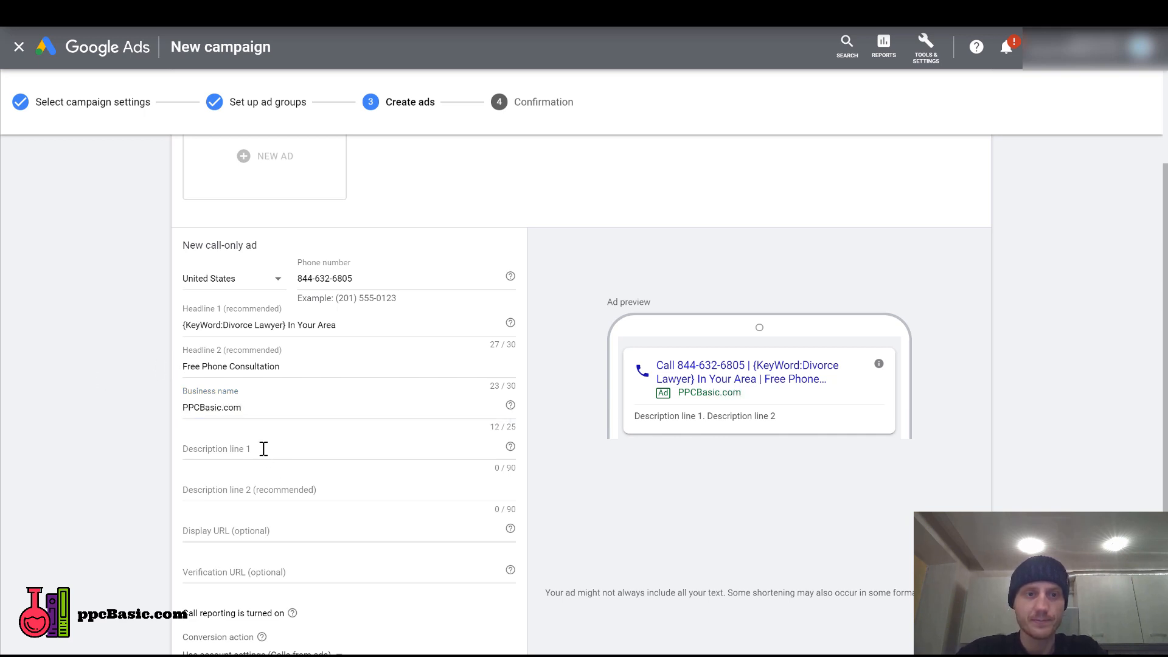
Reuse headline 1's keyword insertion code to make description line 1 "Free Consultation With A {KeyWord:Divorce Lawyer}".
{"action": "left_click", "coordinate": [184, 449]}
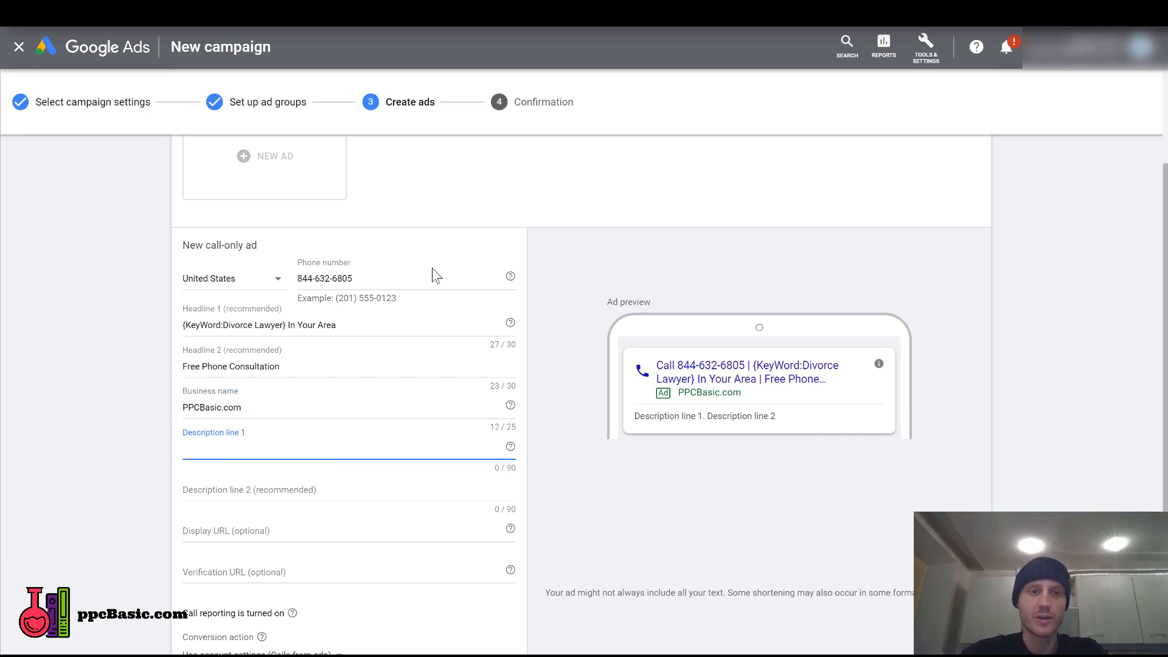
{"action": "left_click_drag", "start_coordinate": [286, 324], "coordinate": [138, 336]}
{"action": "key", "text": "ctrl+c"}
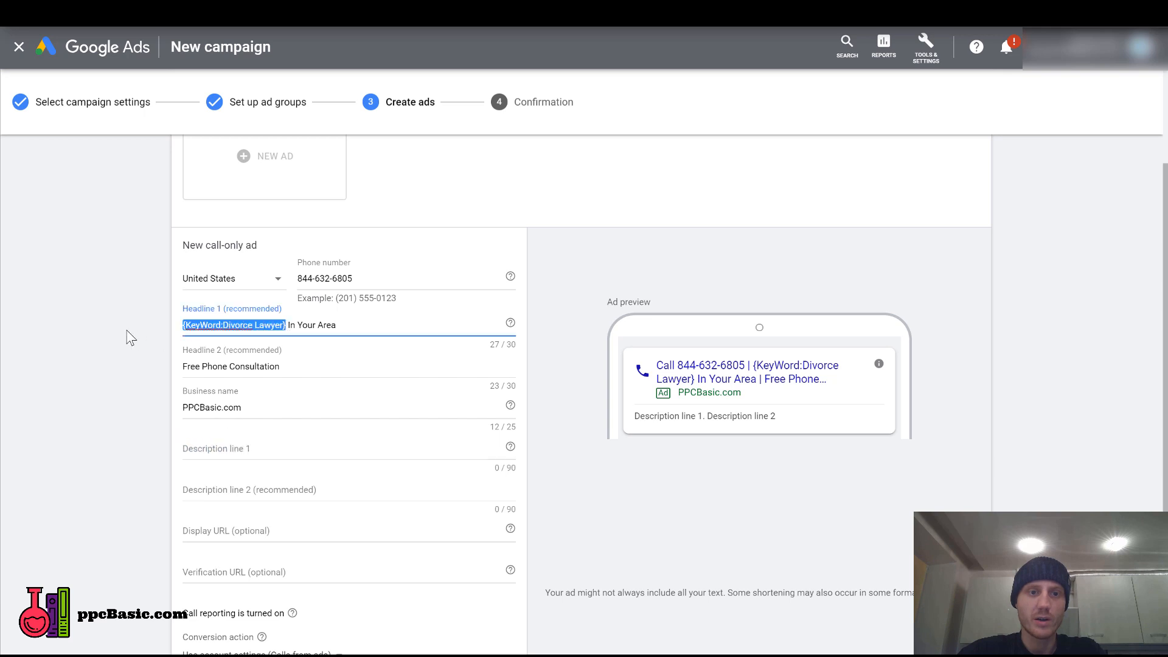
{"action": "left_click", "coordinate": [217, 451]}
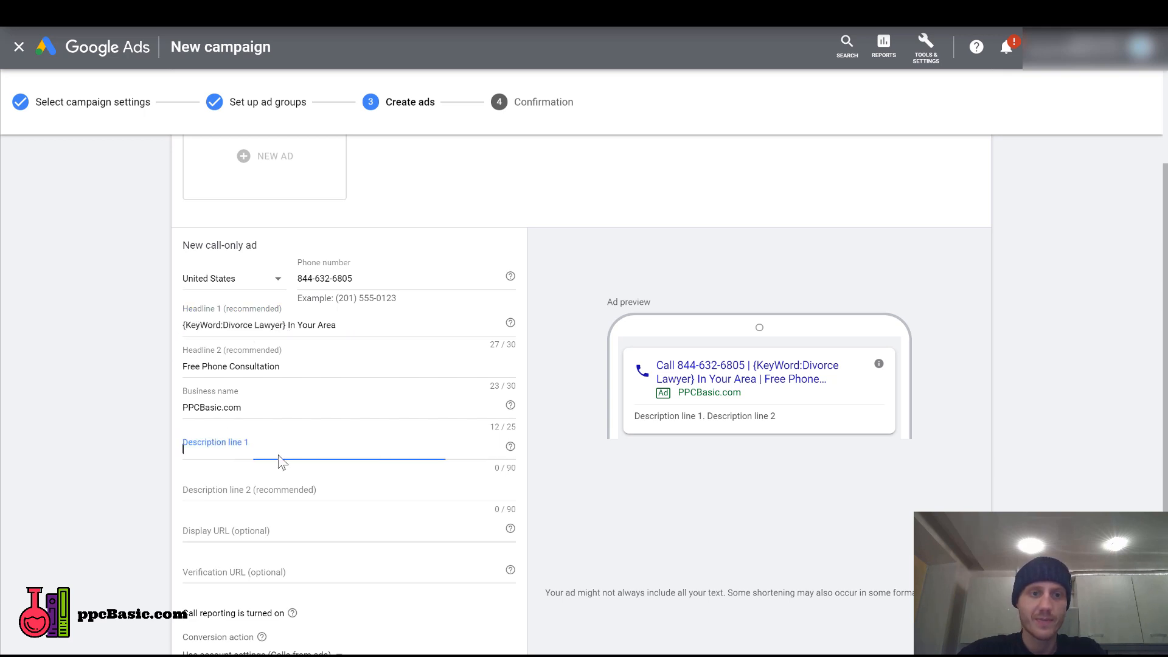
{"action": "key", "text": "ctrl+v"}
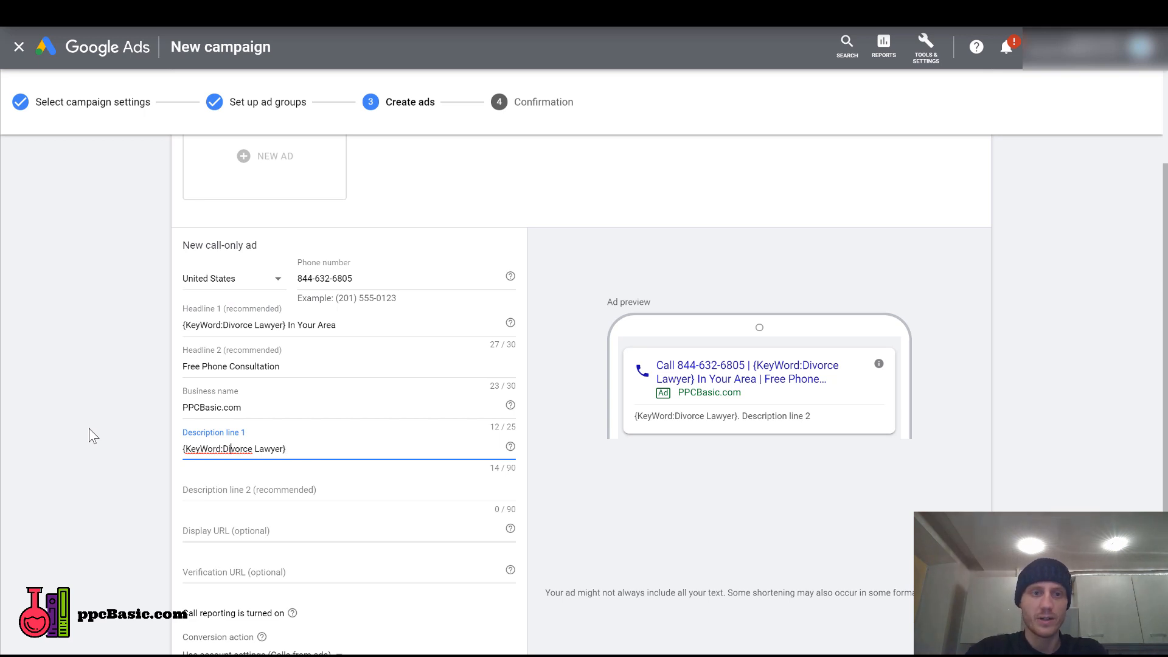
{"action": "type", "text": "Free "}
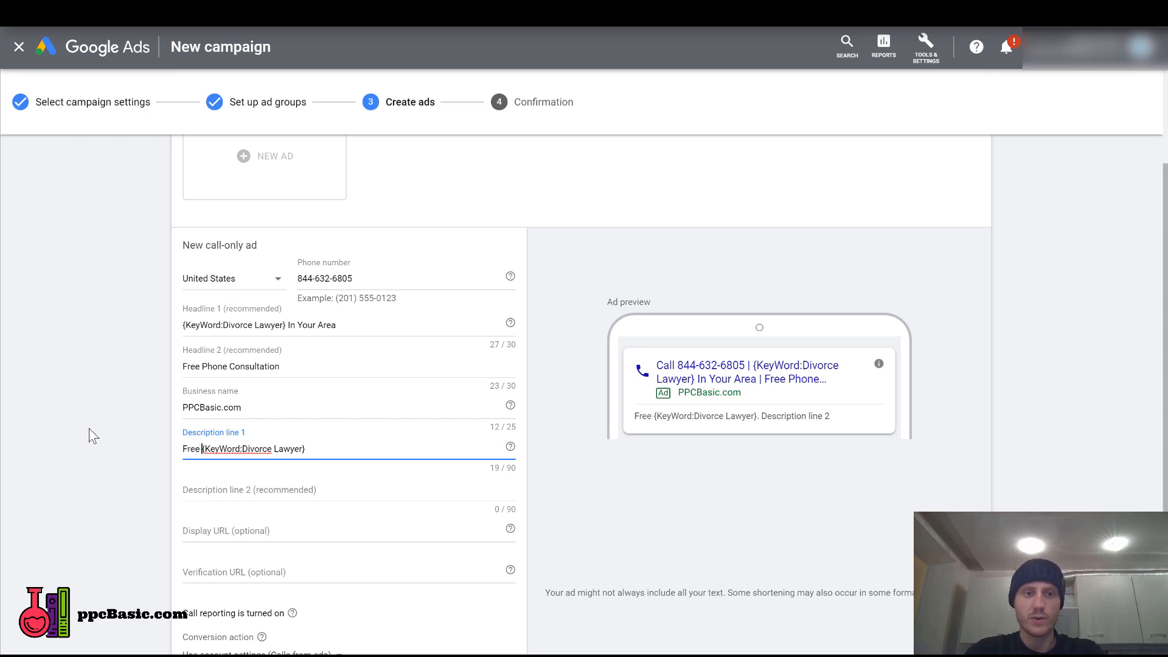
{"action": "type", "text": "Consultation With "}
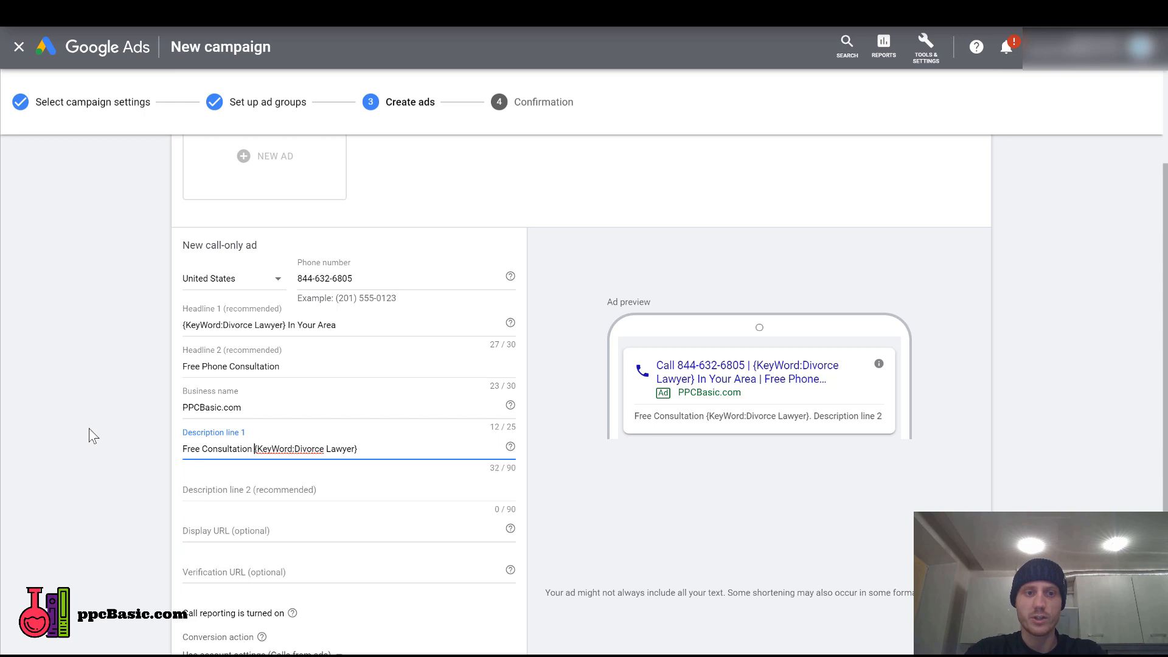
{"action": "type", "text": "A"}
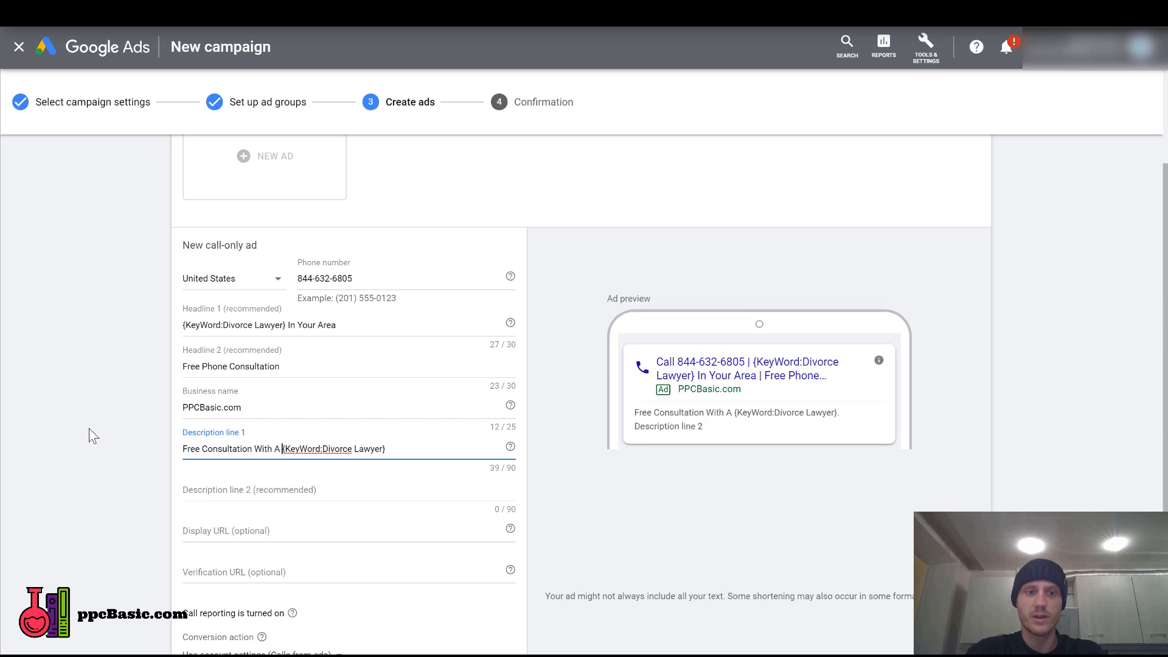
{"action": "left_click", "coordinate": [428, 450]}
Set description line 2 to "Call Now To Find a {KeyWord:Divorce Lawyer}", reusing the copied keyword insertion code.
{"action": "left_click", "coordinate": [300, 491]}
{"action": "type", "text": "C"}
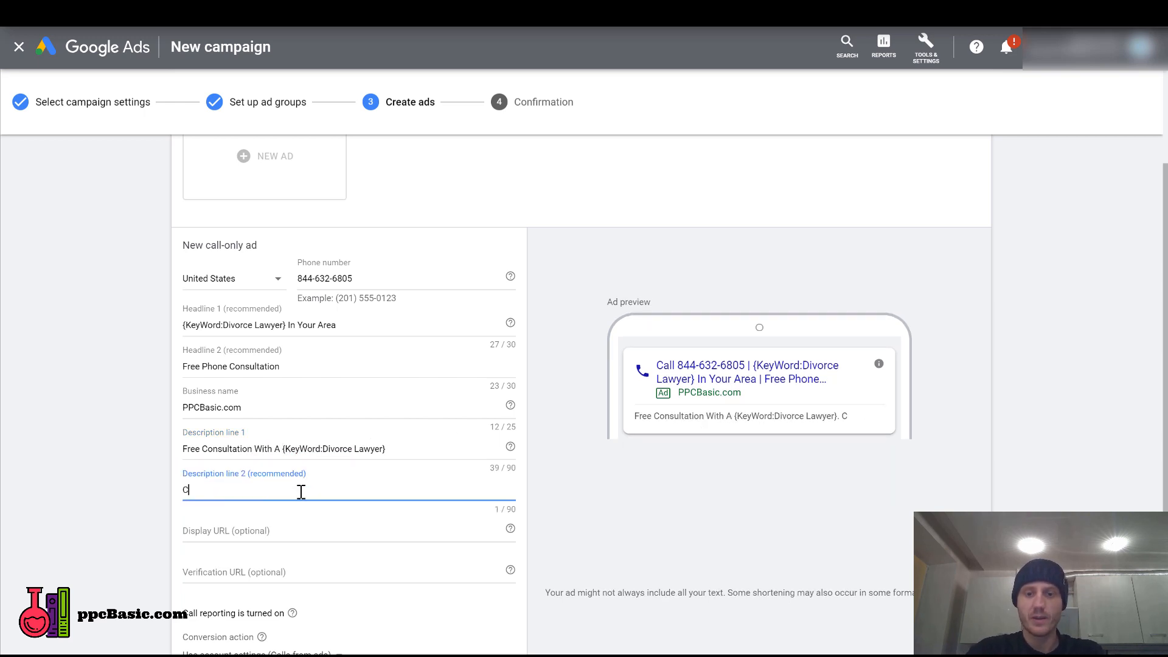
{"action": "type", "text": "all Now For"}
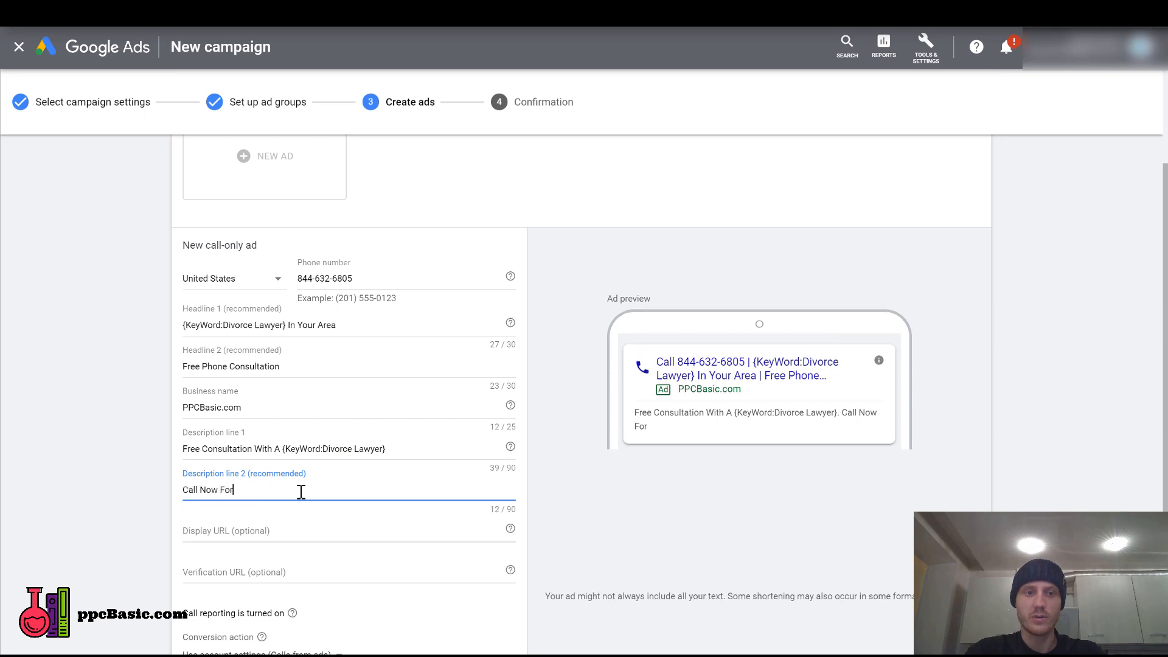
{"action": "key", "text": "BackSpace"}
{"action": "key", "text": "BackSpace"}
{"action": "key", "text": "BackSpace"}
{"action": "key", "text": "BackSpace"}
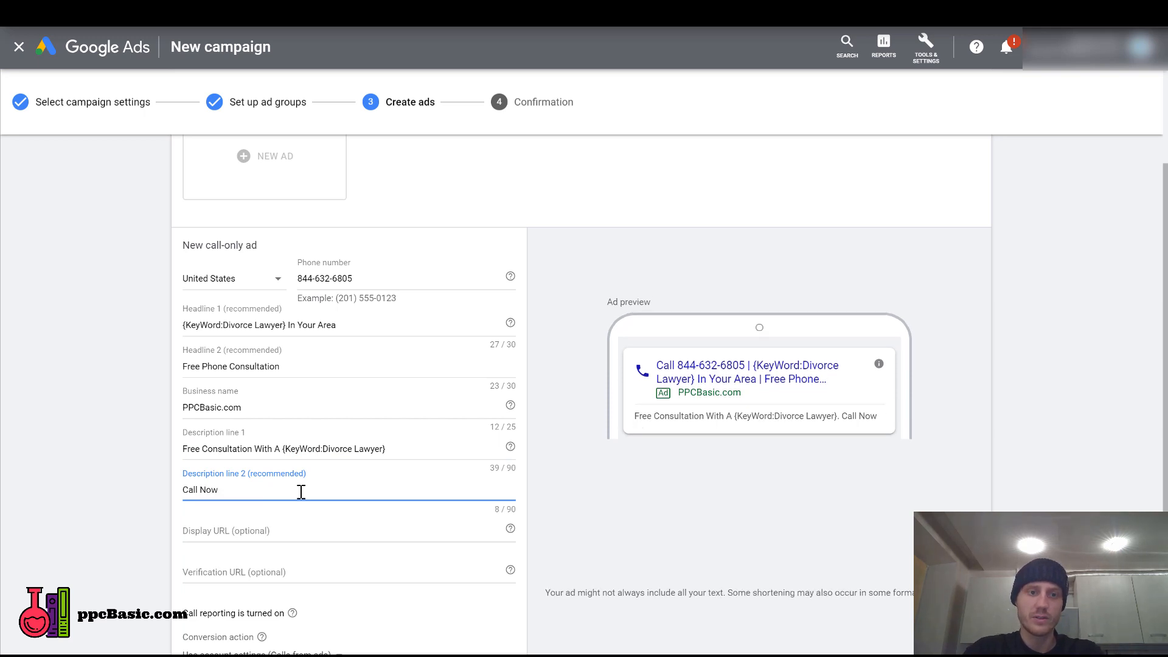
{"action": "type", "text": "To Find a"}
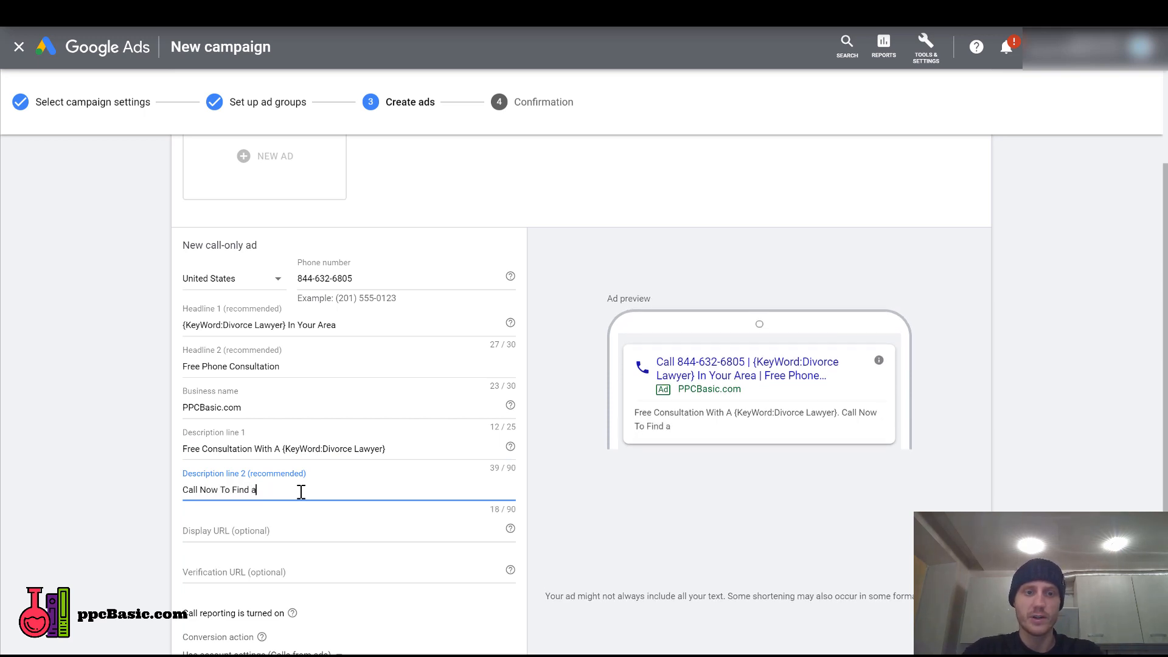
{"action": "key", "text": "ctrl+v"}
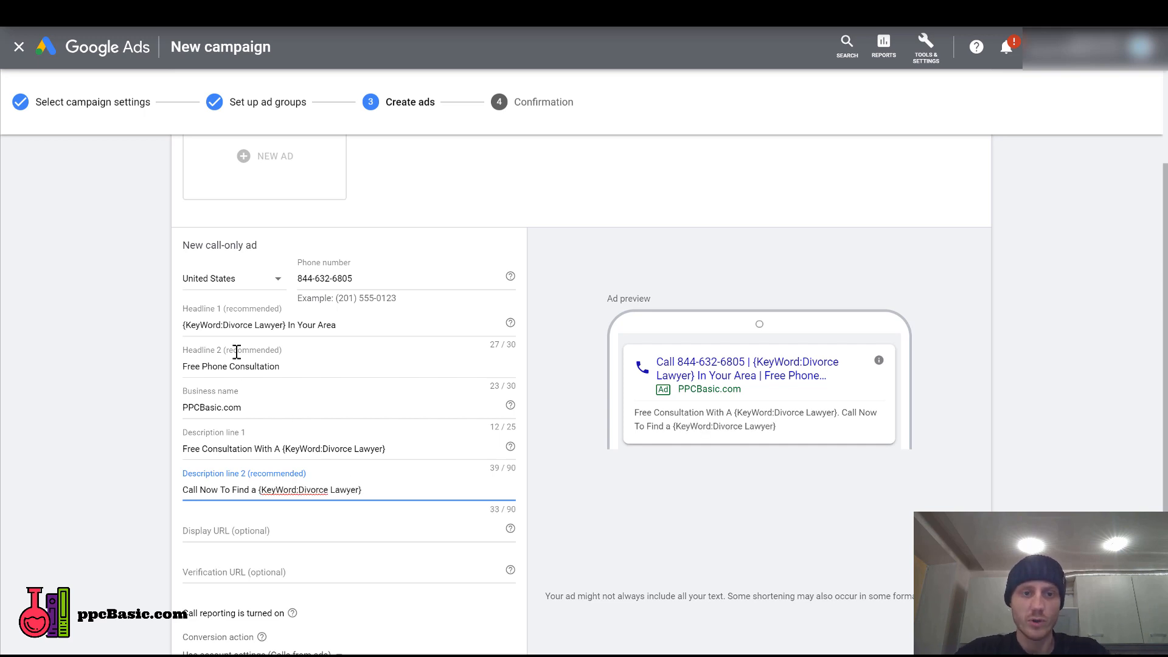
{"action": "left_click_drag", "start_coordinate": [186, 326], "coordinate": [224, 326]}
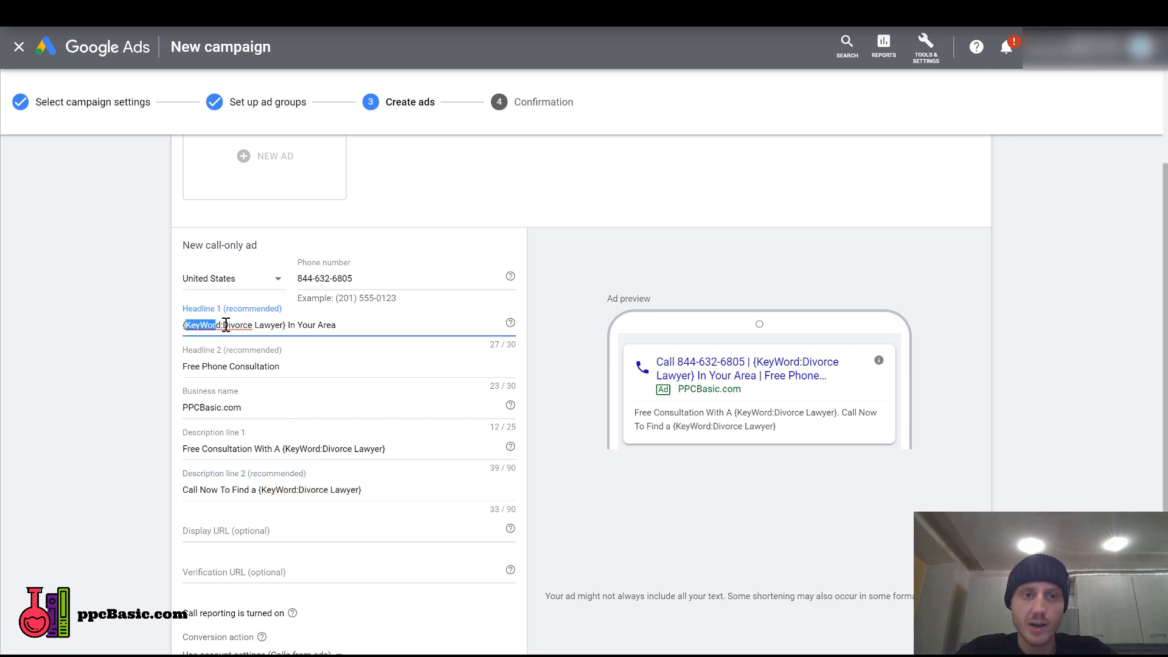
{"action": "left_click", "coordinate": [240, 326]}
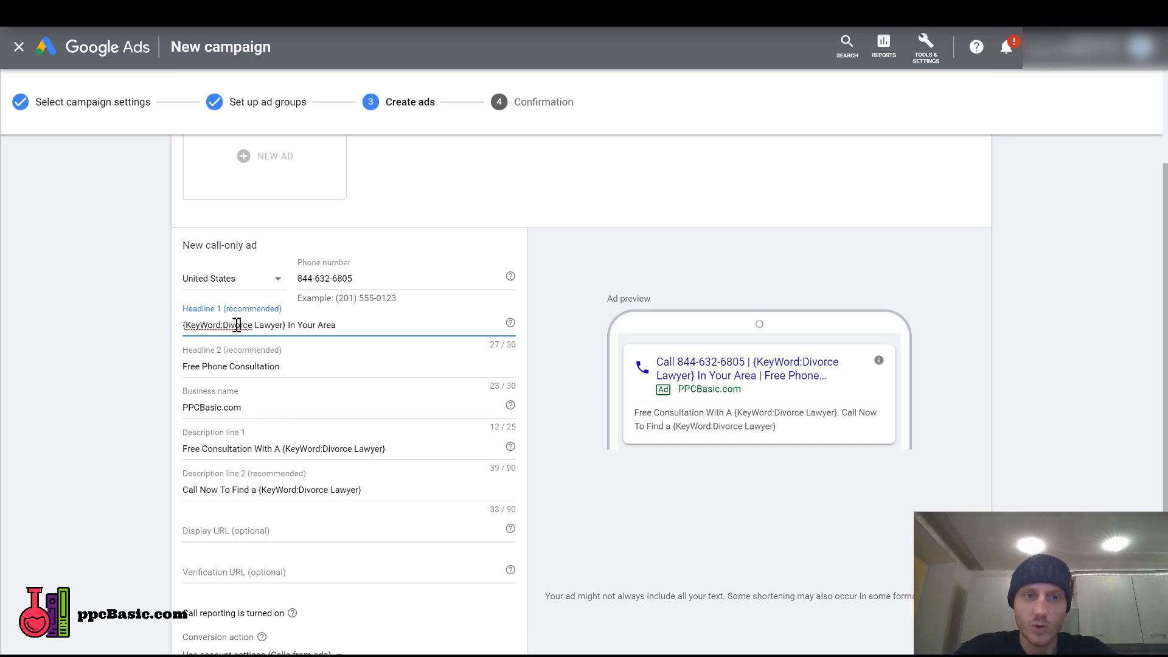
{"action": "left_click_drag", "start_coordinate": [224, 326], "coordinate": [283, 326]}
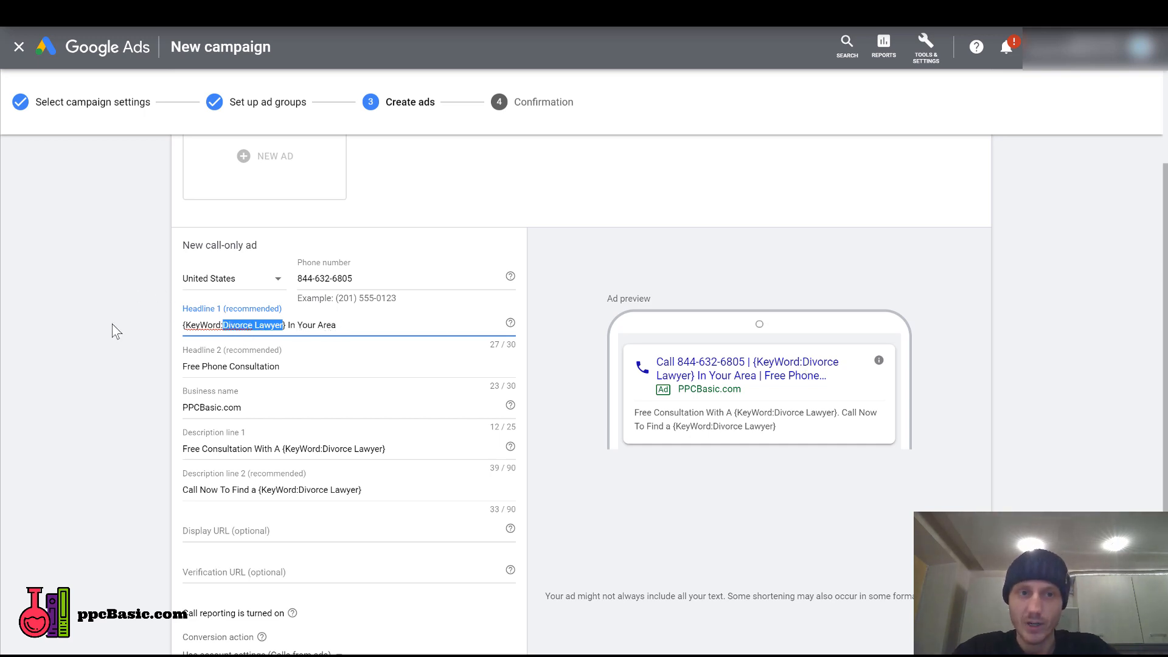
{"action": "left_click", "coordinate": [129, 334]}
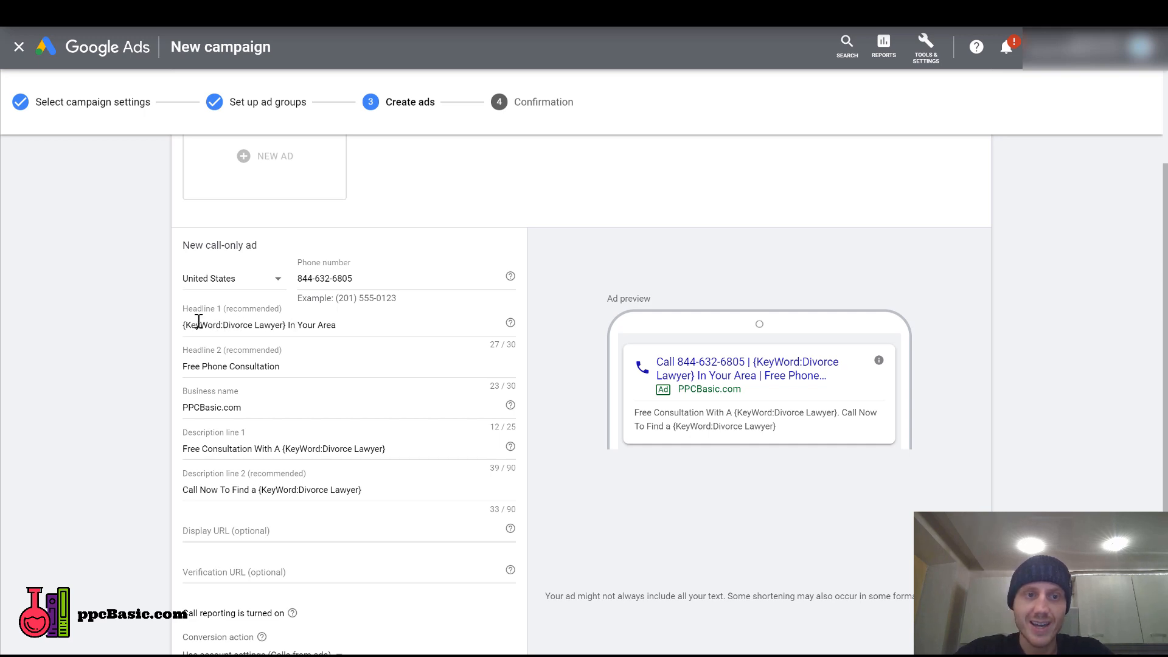
{"action": "left_click_drag", "start_coordinate": [288, 324], "coordinate": [71, 326]}
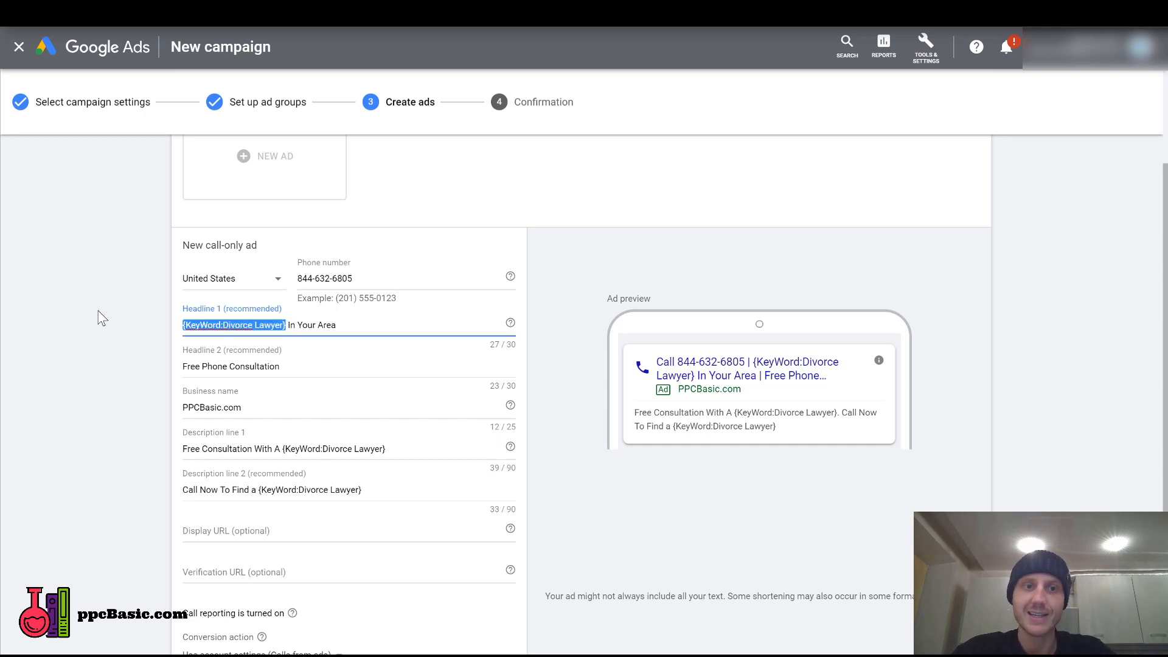
{"action": "left_click", "coordinate": [97, 316]}
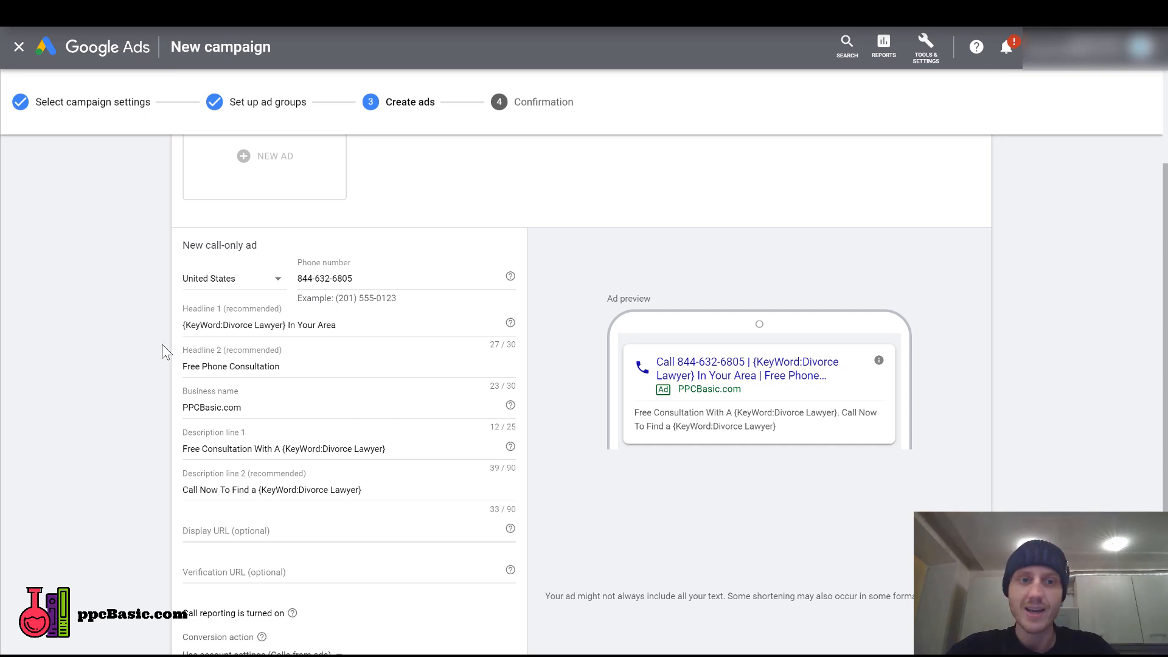
Set the call-only ad's display URL to "PPCBasic.com", reusing the business name.
{"action": "scroll", "coordinate": [146, 356], "scroll_direction": "down", "scroll_amount": 2}
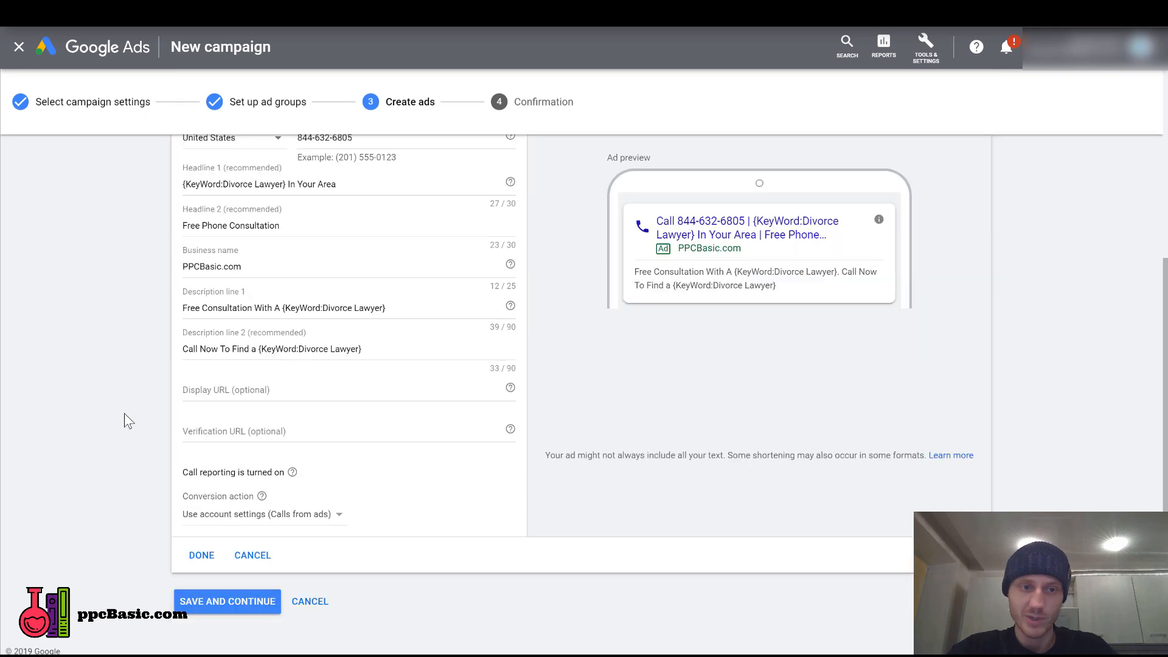
{"action": "left_click", "coordinate": [349, 390]}
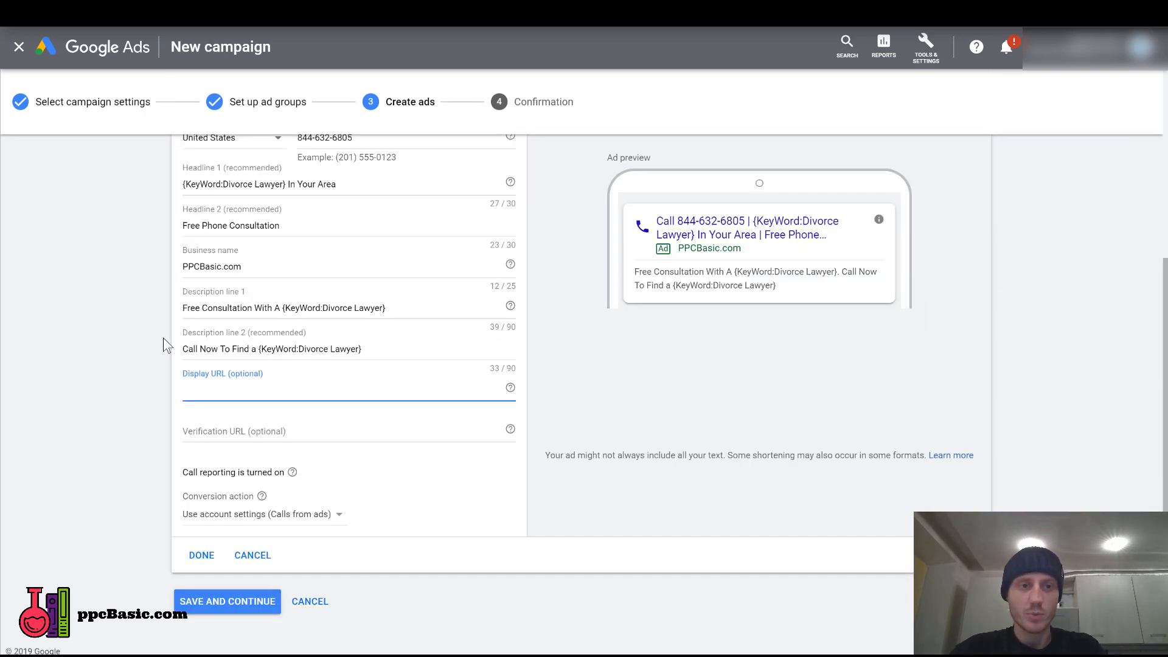
{"action": "left_click", "coordinate": [305, 267]}
{"action": "key", "text": "ctrl+a"}
{"action": "key", "text": "ctrl+c"}
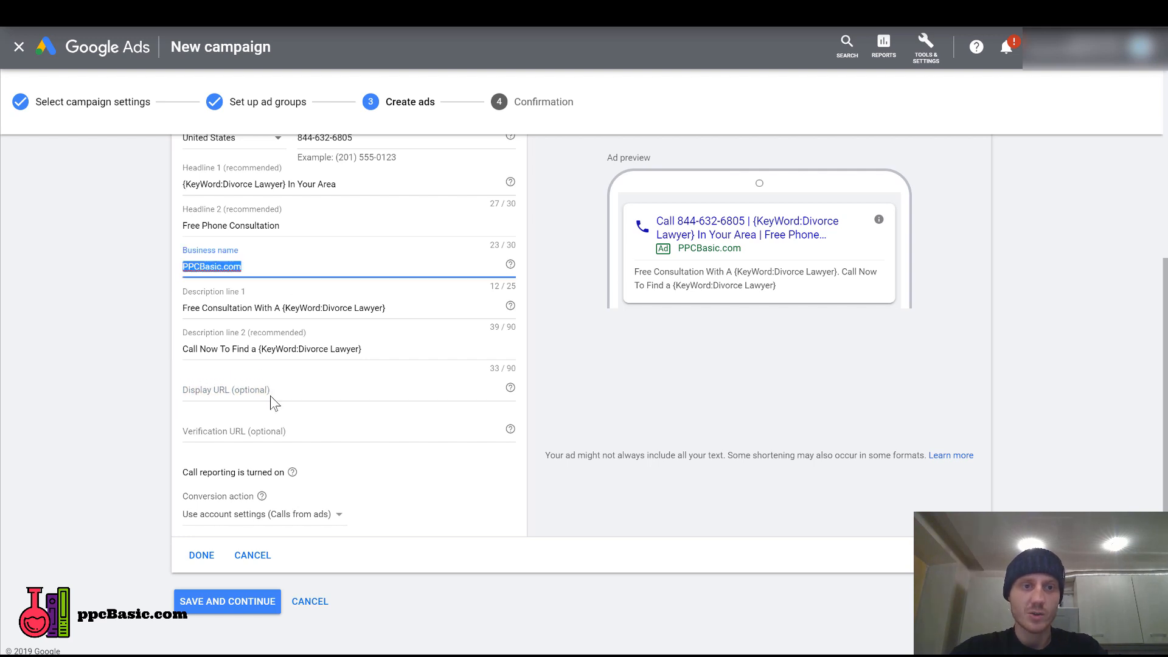
{"action": "left_click", "coordinate": [281, 389]}
{"action": "key", "text": "ctrl+v"}
{"action": "left_click", "coordinate": [138, 378]}
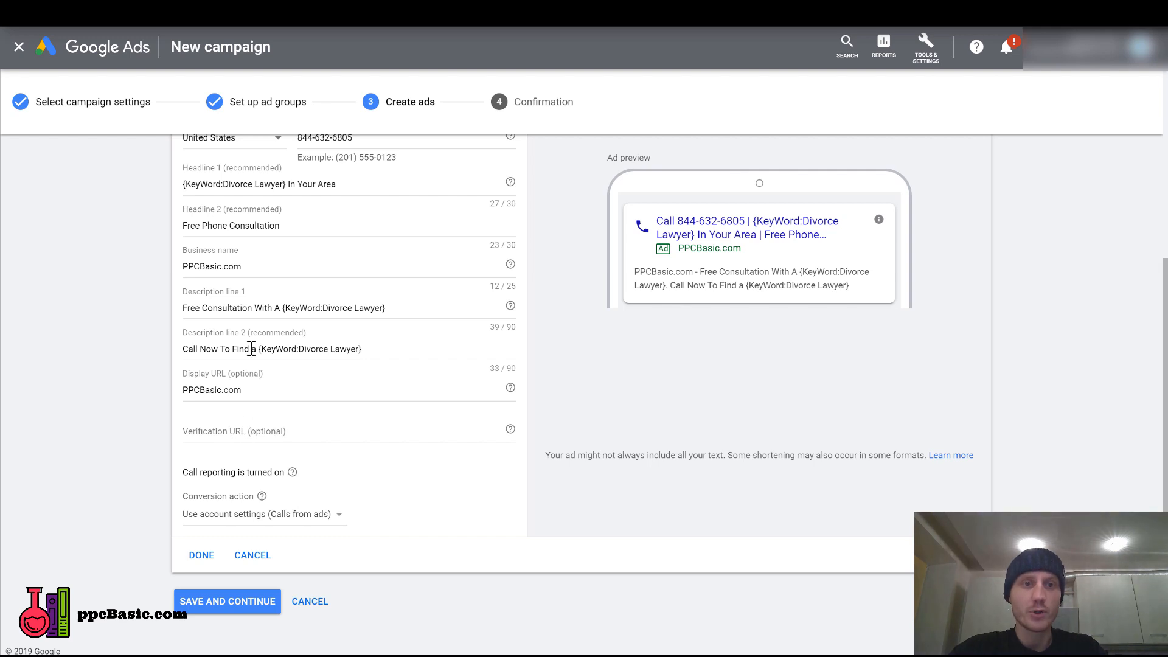
{"action": "left_click", "coordinate": [273, 432]}
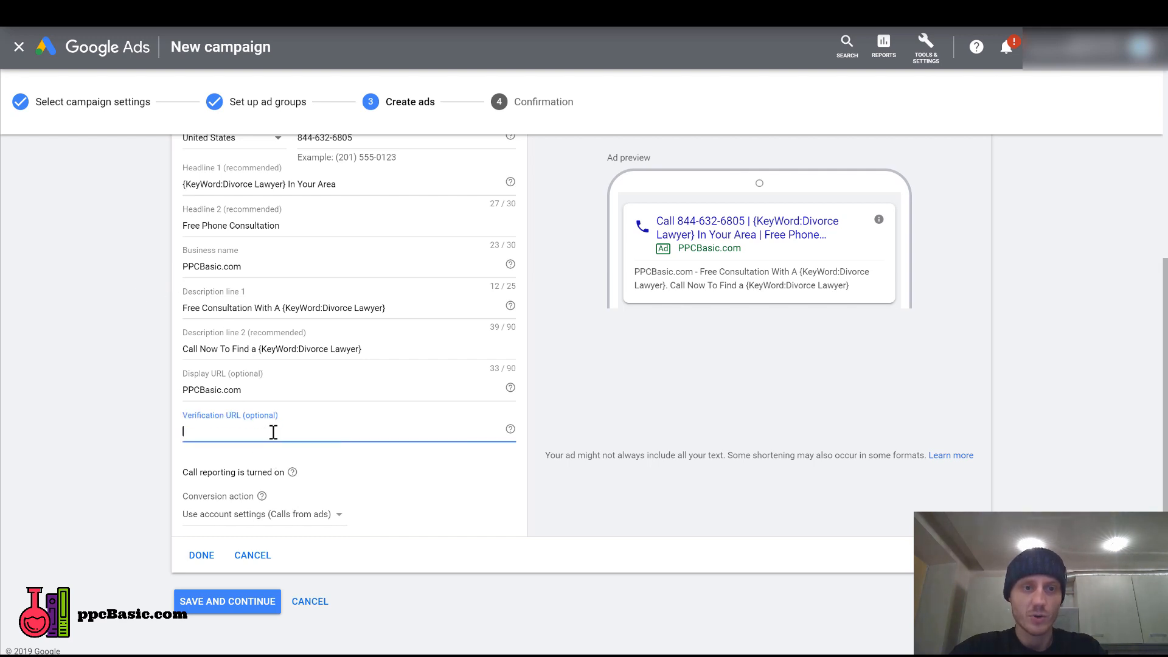
{"action": "key", "text": "ctrl+v"}
{"action": "left_click", "coordinate": [177, 461]}
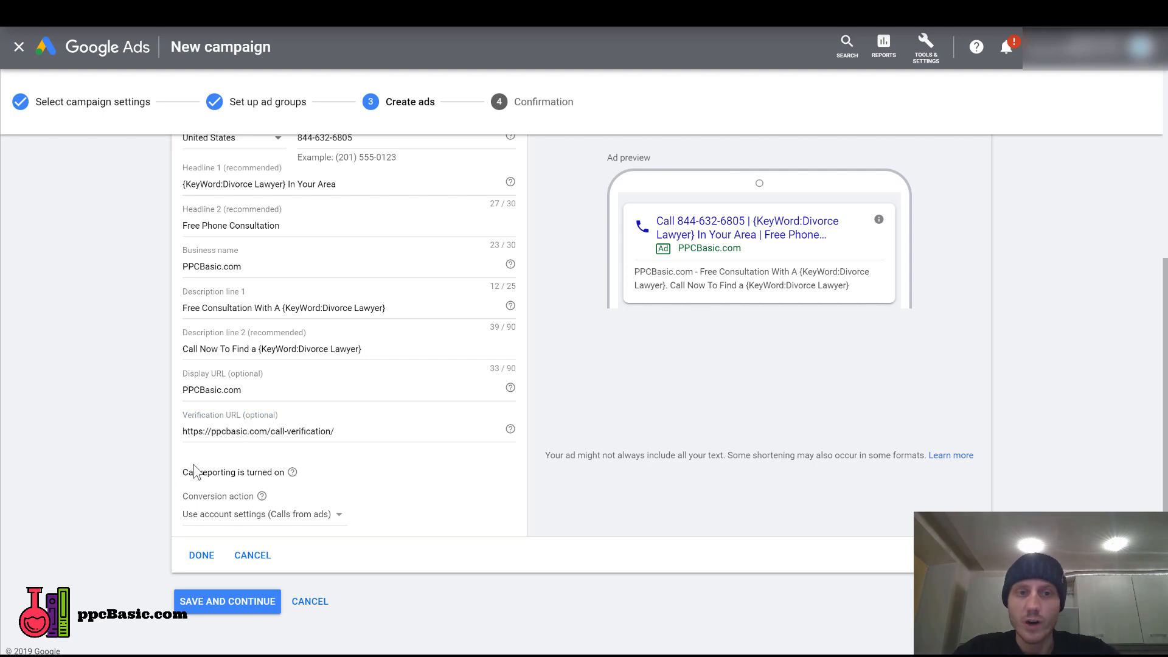
{"action": "scroll", "coordinate": [327, 182], "scroll_direction": "up", "scroll_amount": 3}
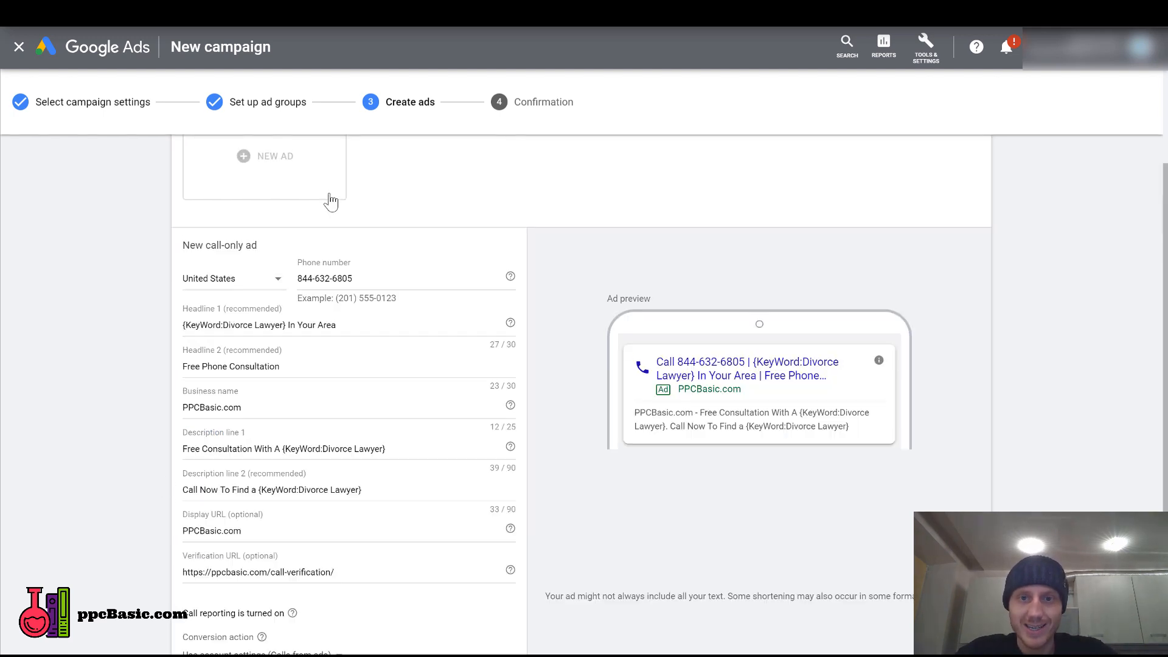
{"action": "scroll", "coordinate": [332, 325], "scroll_direction": "down", "scroll_amount": 3}
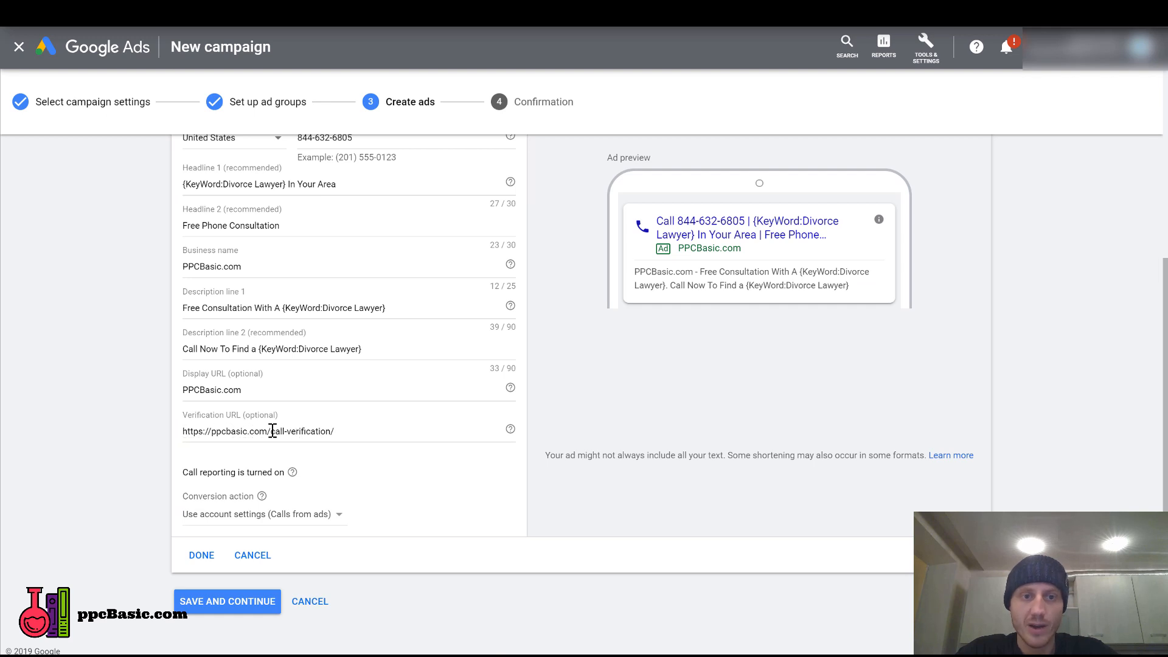
{"action": "left_click_drag", "start_coordinate": [272, 431], "coordinate": [331, 431]}
{"action": "left_click", "coordinate": [353, 431]}
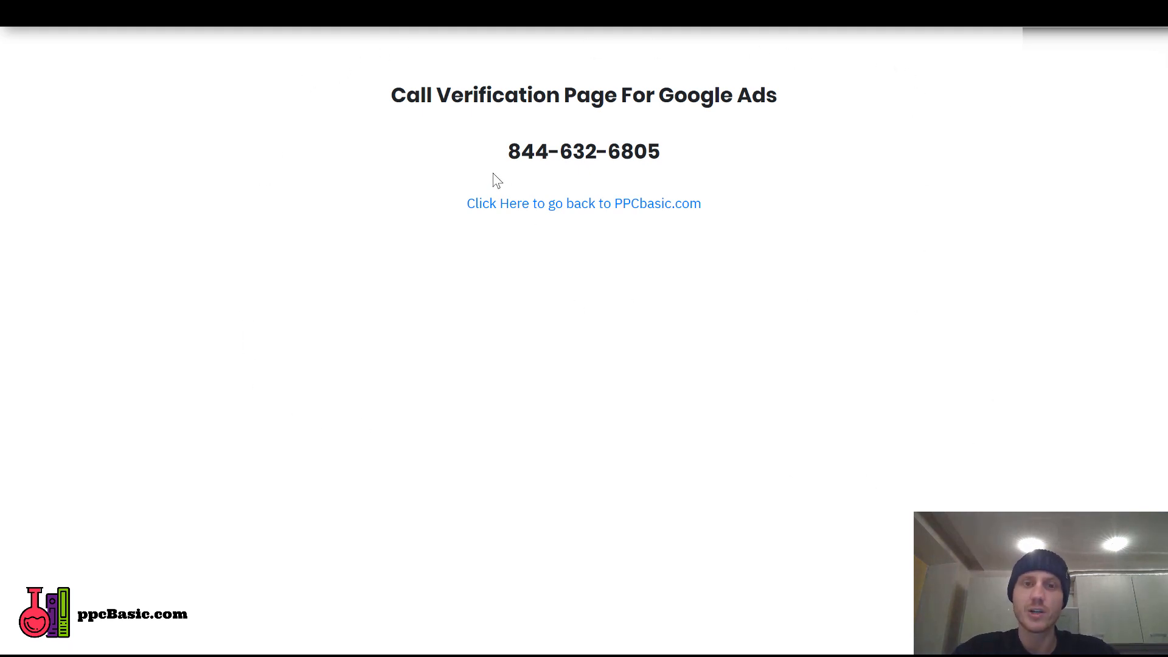
Examine how the phone number is displayed on the call verification page and on the sample landing page.
{"action": "triple_click", "coordinate": [583, 150]}
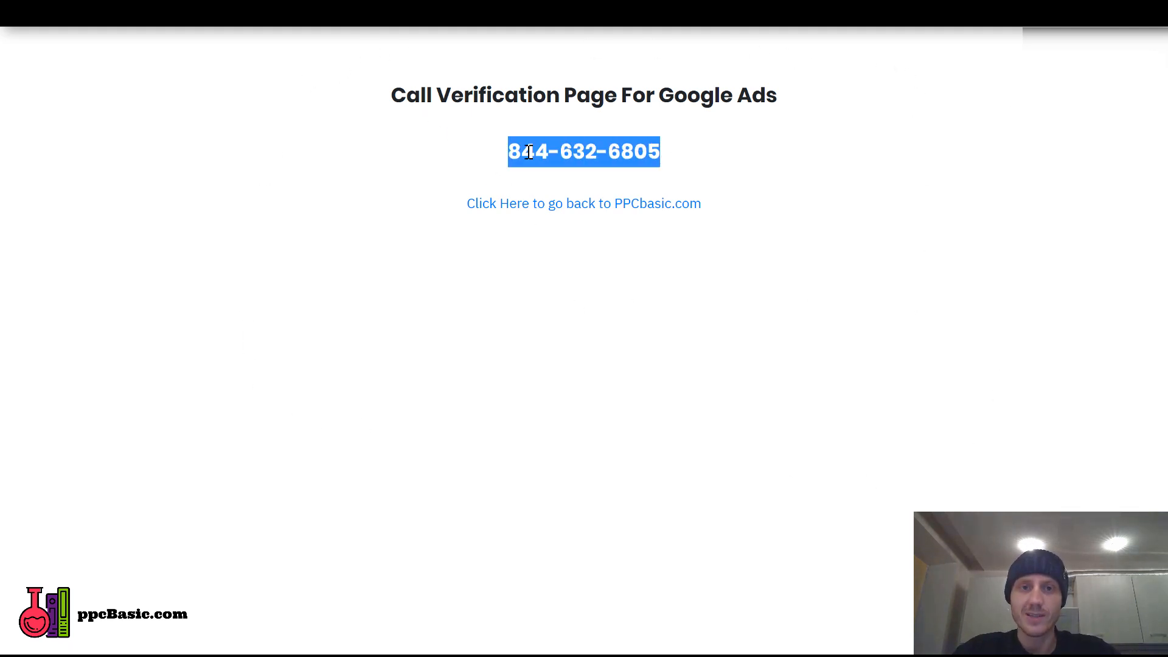
{"action": "left_click", "coordinate": [510, 157]}
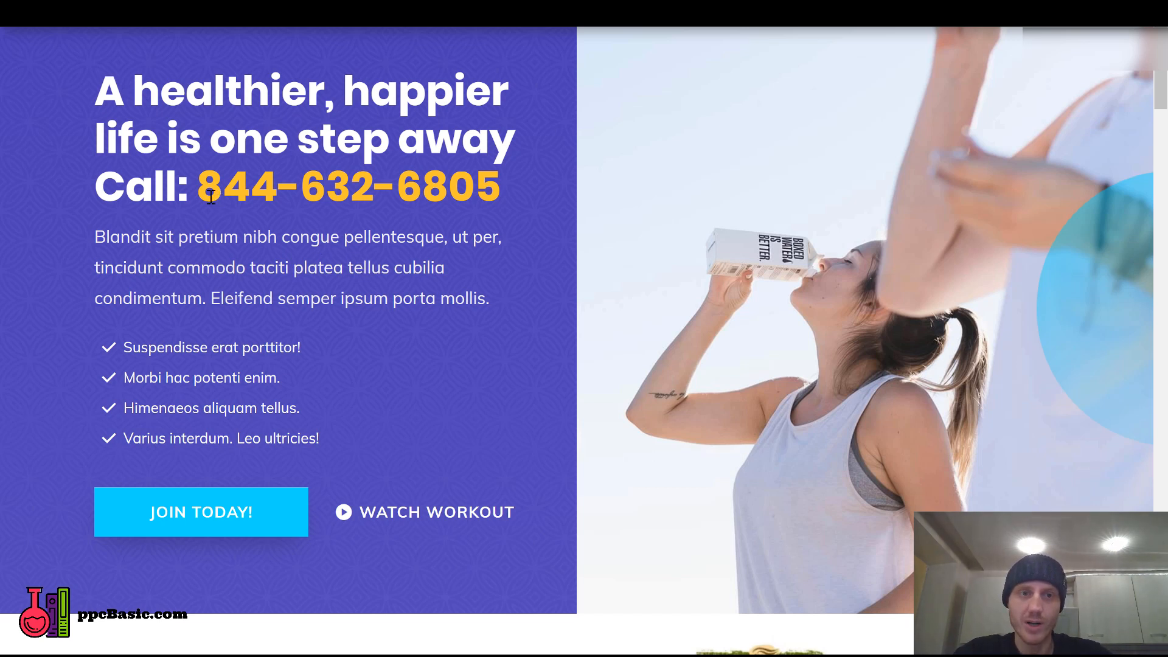
{"action": "left_click_drag", "start_coordinate": [199, 188], "coordinate": [468, 187]}
{"action": "left_click", "coordinate": [579, 209]}
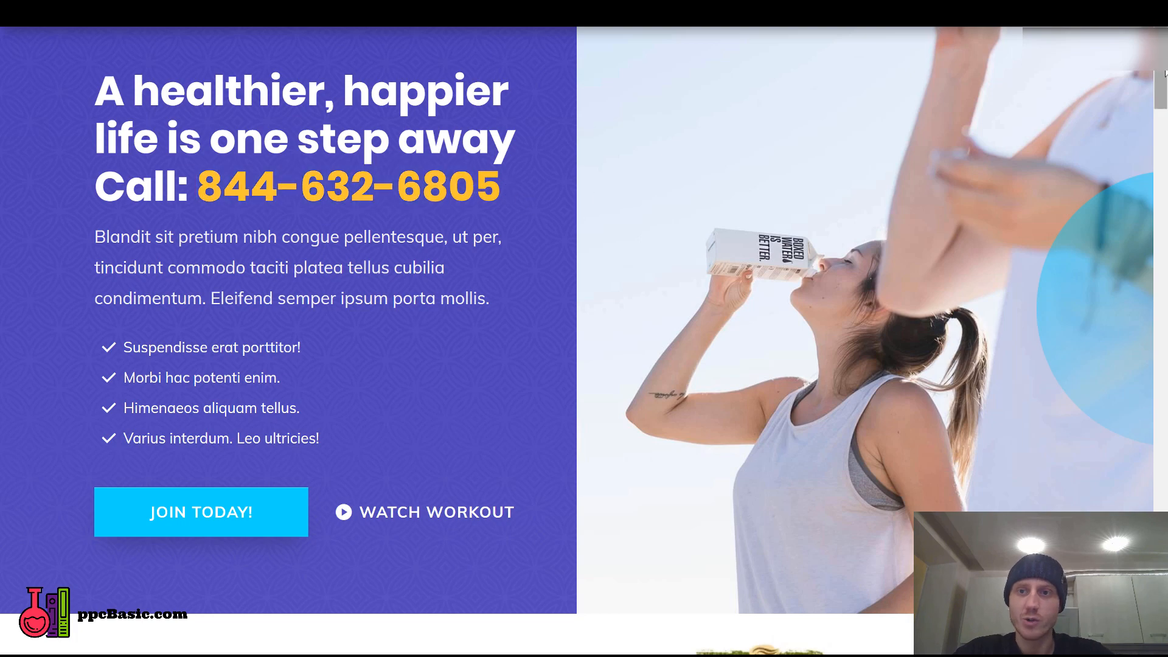
{"action": "left_click_drag", "start_coordinate": [1162, 107], "coordinate": [1161, 70]}
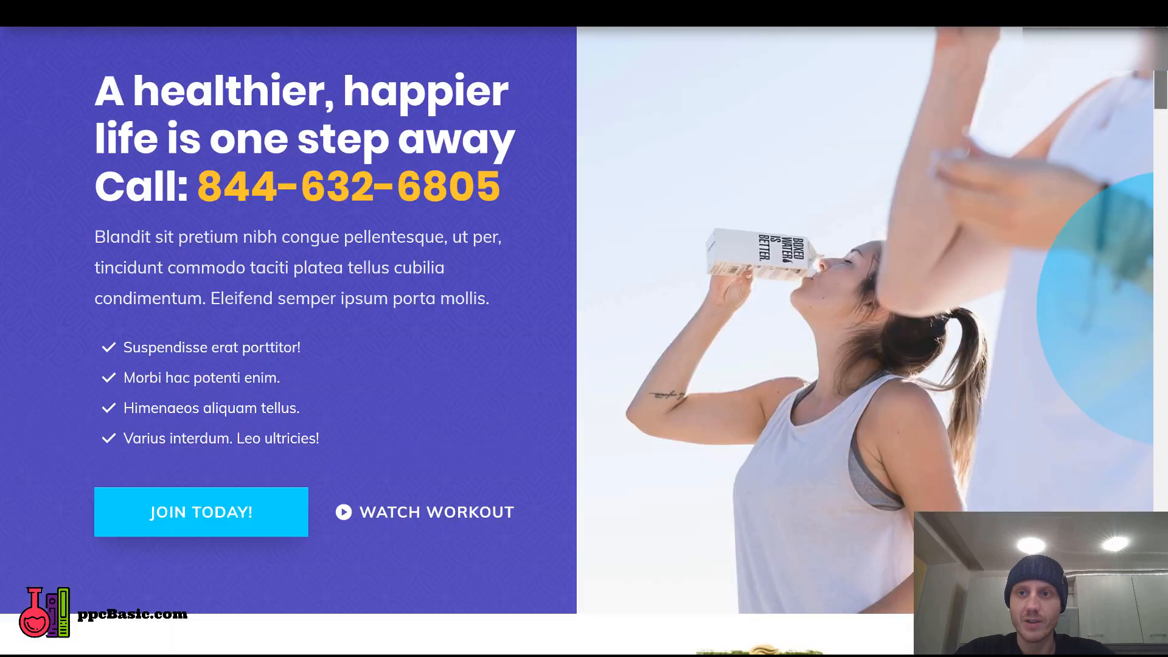
{"action": "left_click_drag", "start_coordinate": [202, 185], "coordinate": [500, 185]}
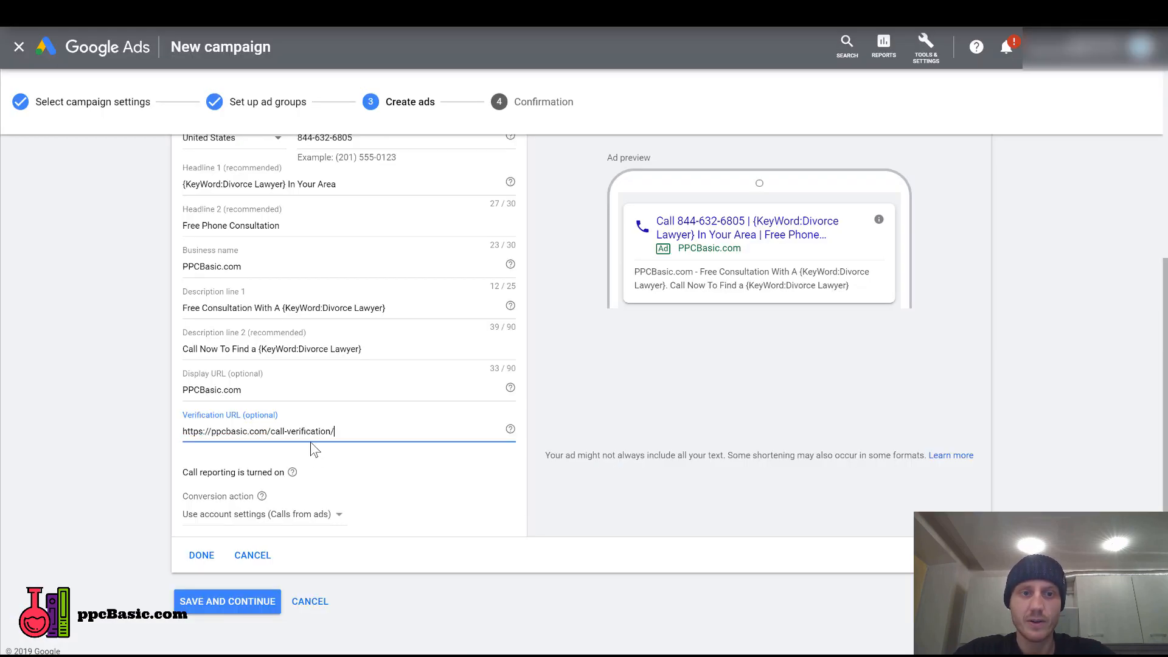
{"action": "left_click", "coordinate": [329, 431]}
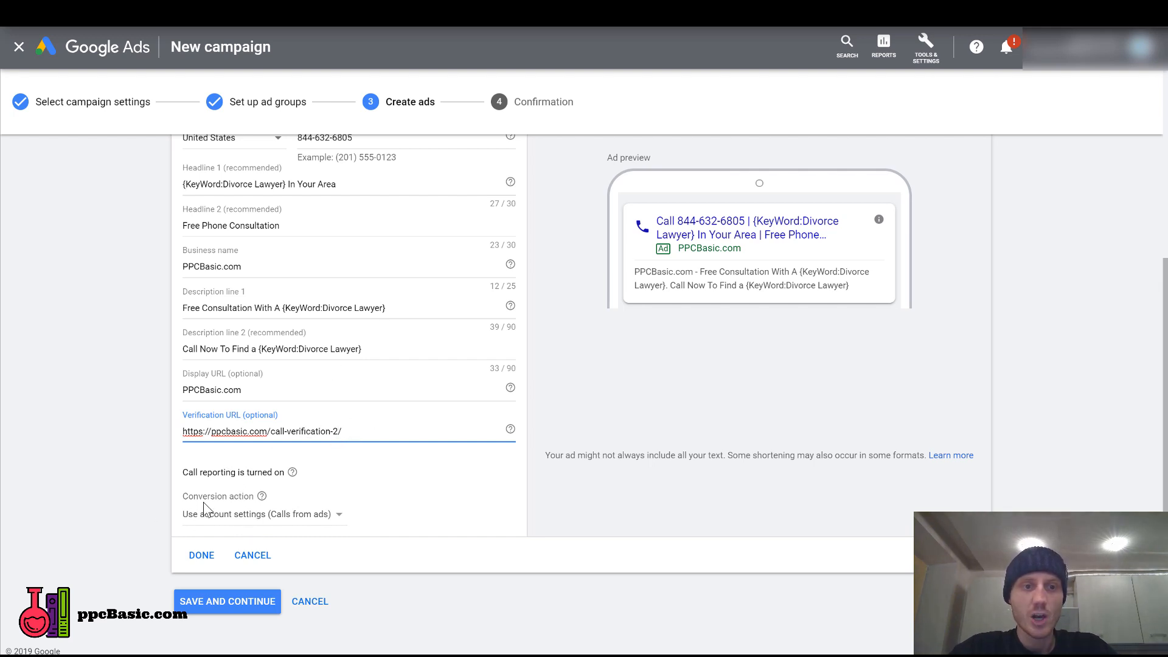
{"action": "left_click", "coordinate": [296, 517]}
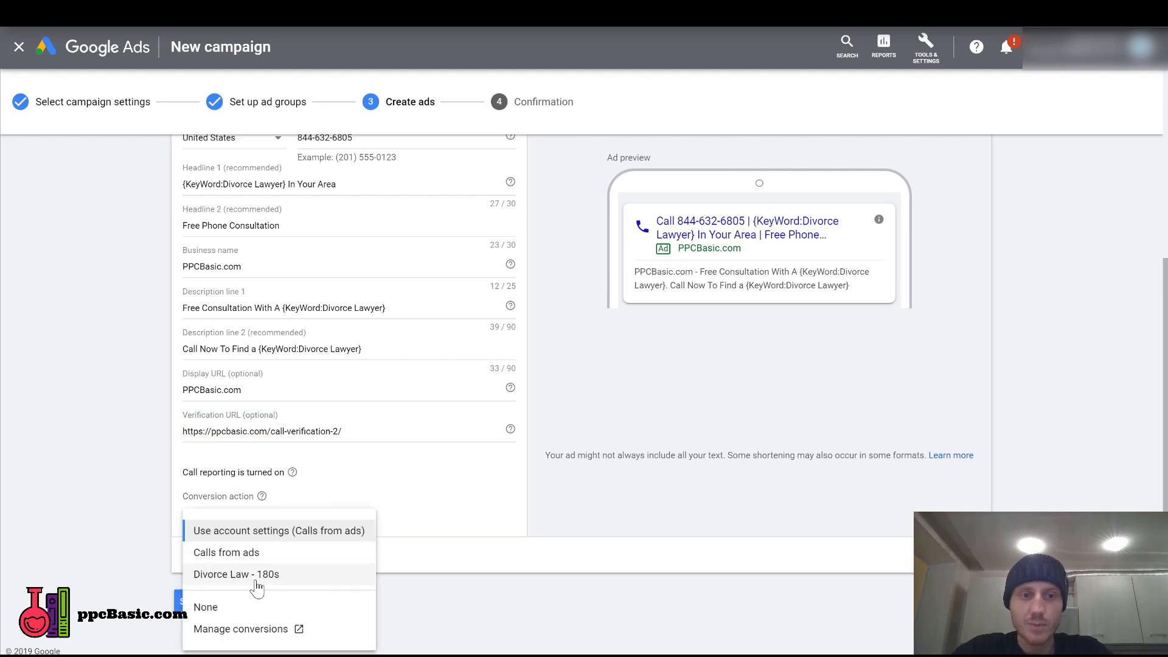
{"action": "left_click", "coordinate": [292, 529]}
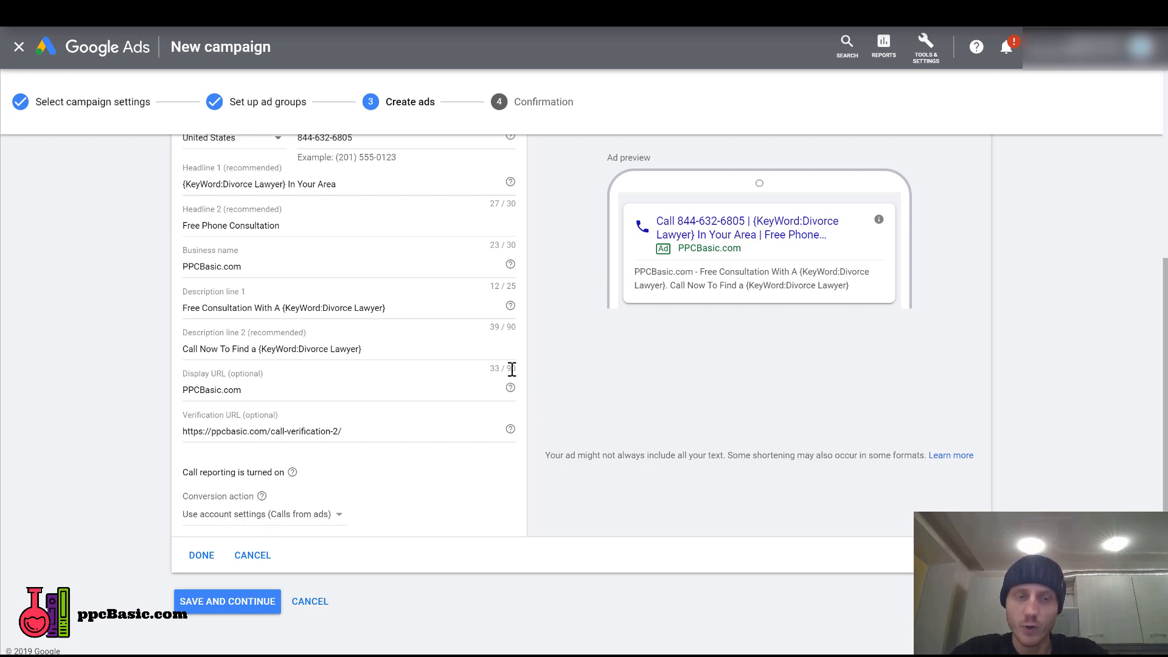
Save the finished call-only ad and continue past the confirmation summary to the new campaign.
{"action": "left_click", "coordinate": [202, 561]}
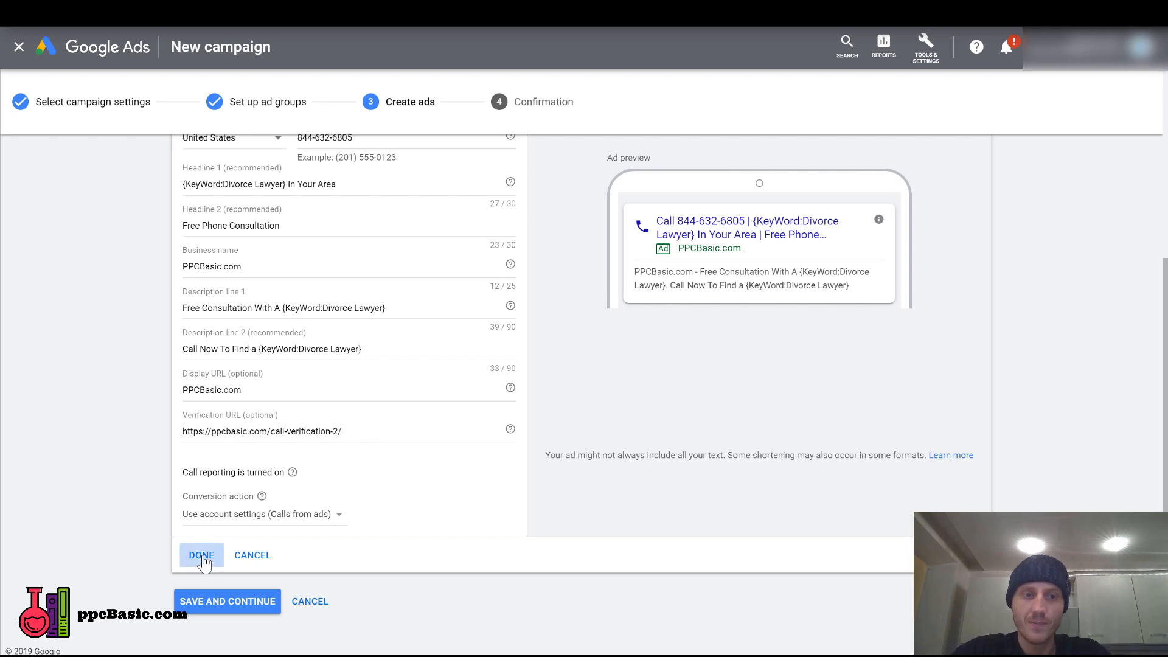
{"action": "left_click", "coordinate": [225, 406]}
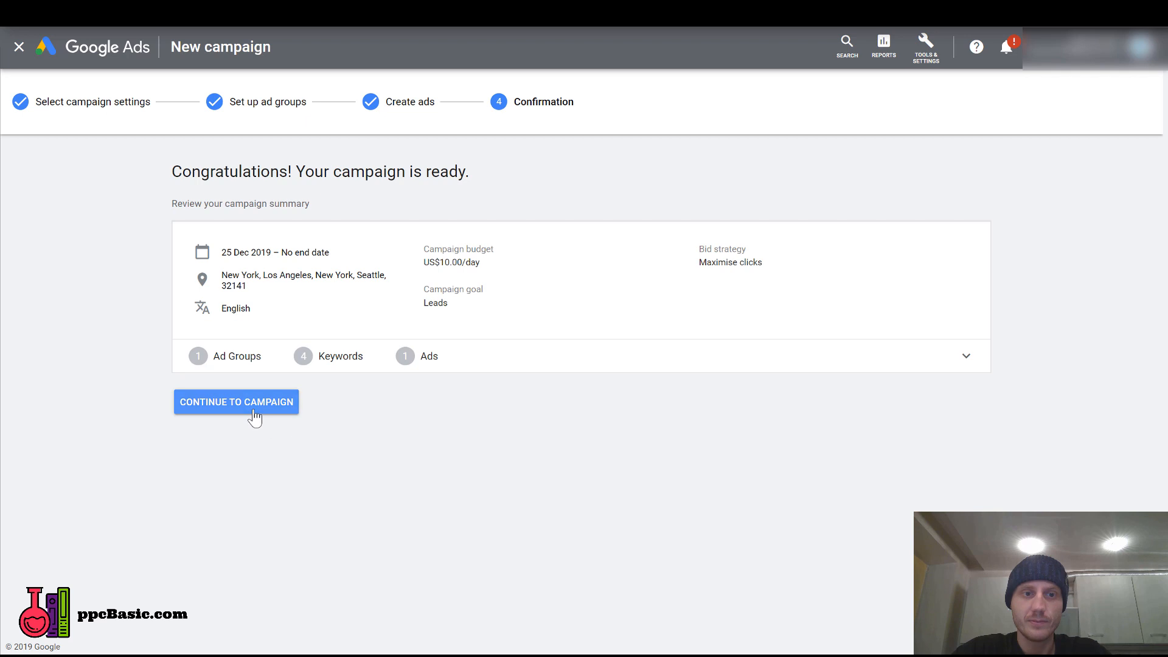
{"action": "left_click", "coordinate": [256, 406]}
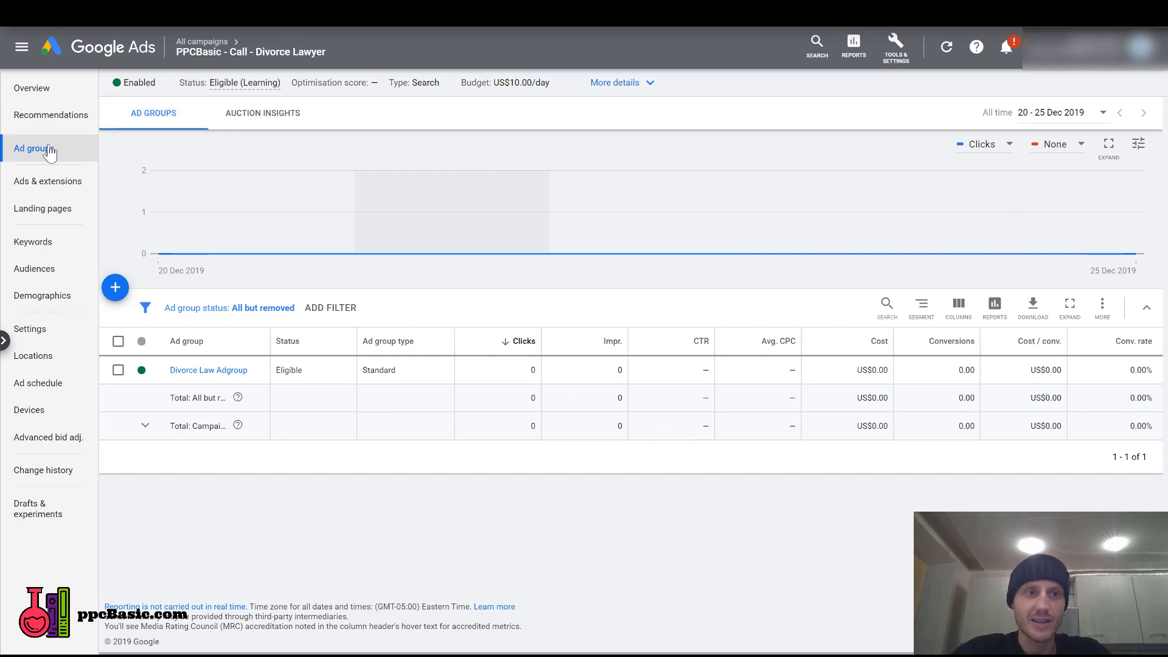
Open the Divorce Law Adgroup and examine its keyword list and the average CPC column.
{"action": "left_click", "coordinate": [209, 371]}
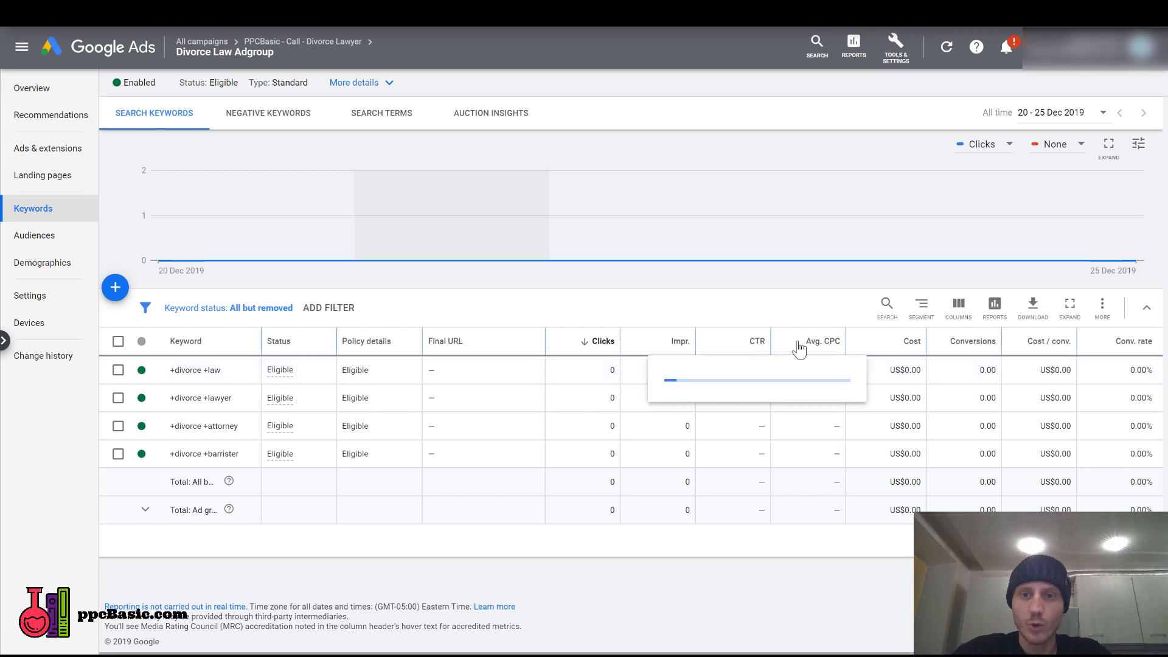
{"action": "mouse_move", "coordinate": [834, 347]}
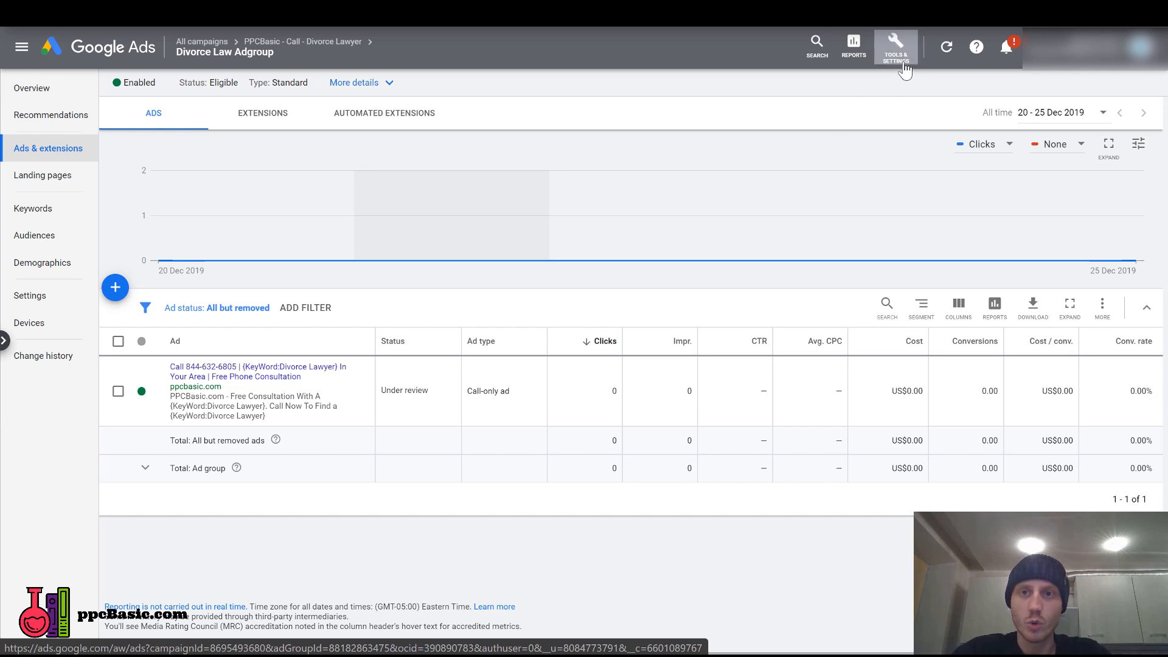
Start a new phone call conversion action that tracks calls from ads using call extensions or call-only ads.
{"action": "left_click", "coordinate": [902, 57]}
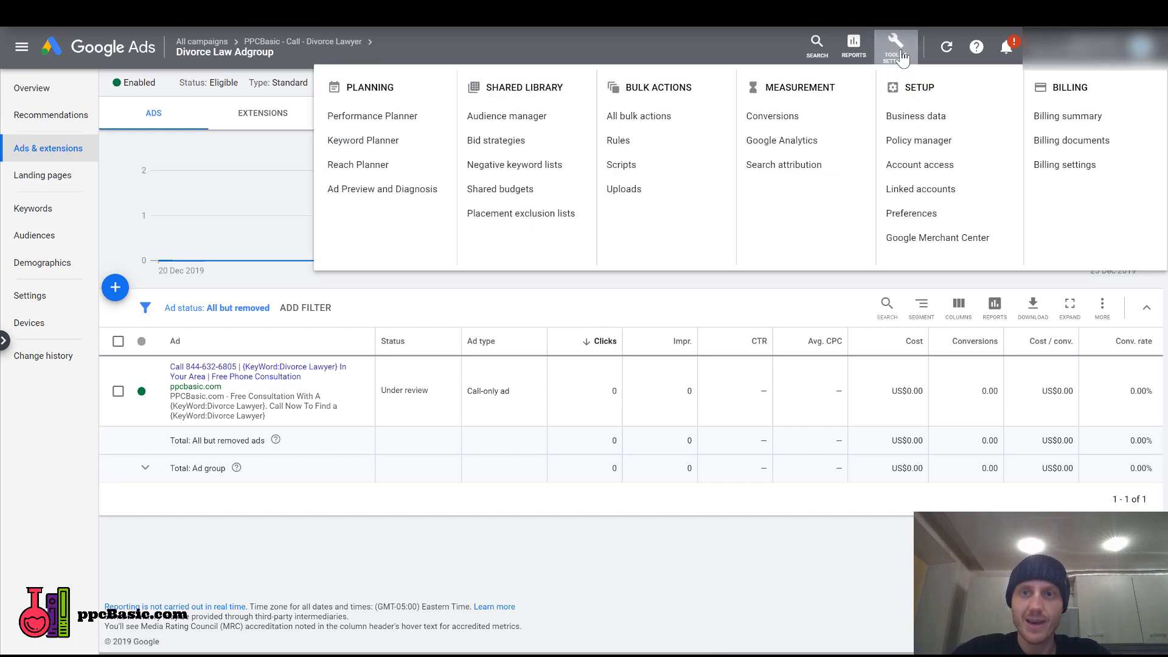
{"action": "left_click", "coordinate": [788, 122]}
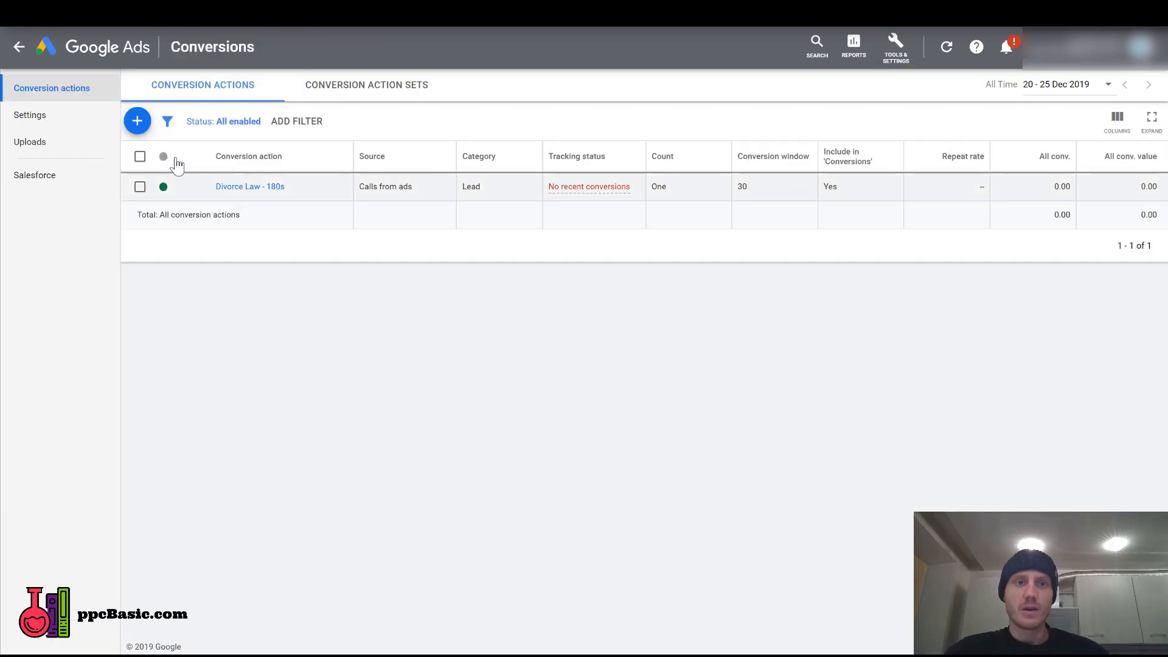
{"action": "left_click", "coordinate": [138, 122]}
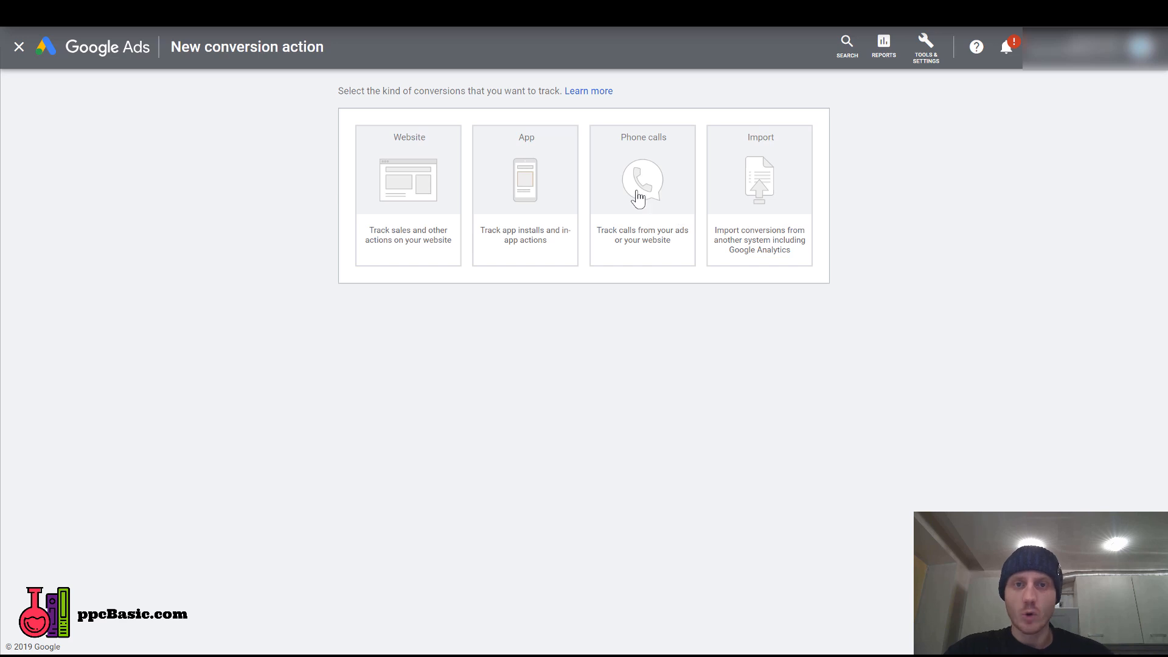
{"action": "left_click", "coordinate": [638, 198]}
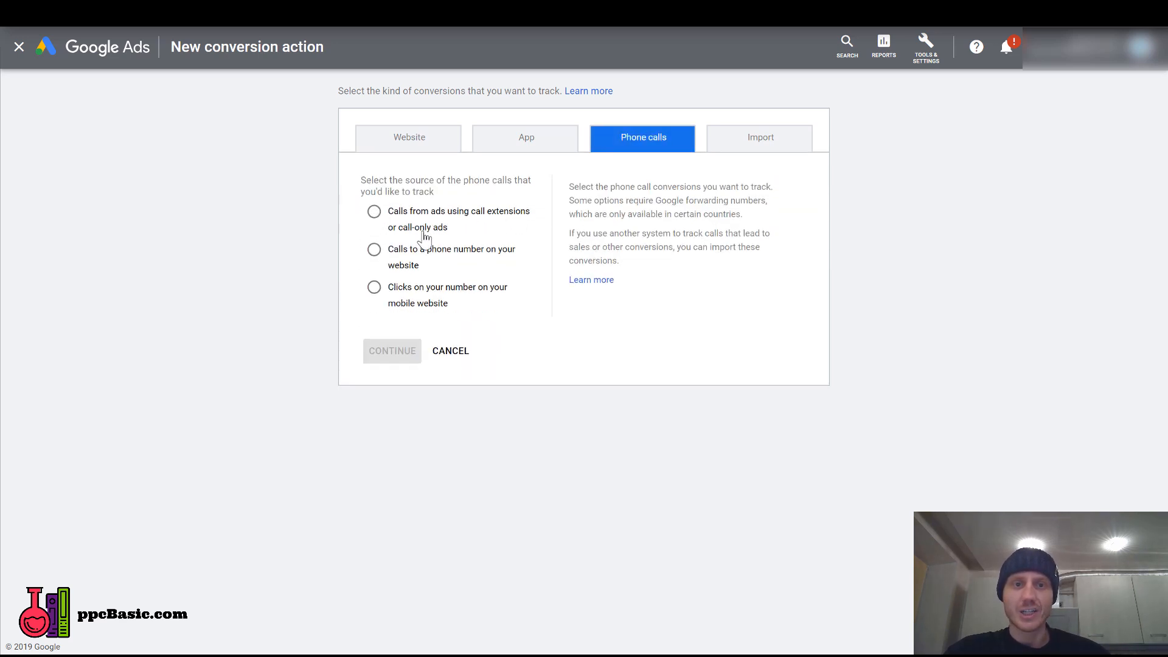
{"action": "left_click", "coordinate": [374, 213]}
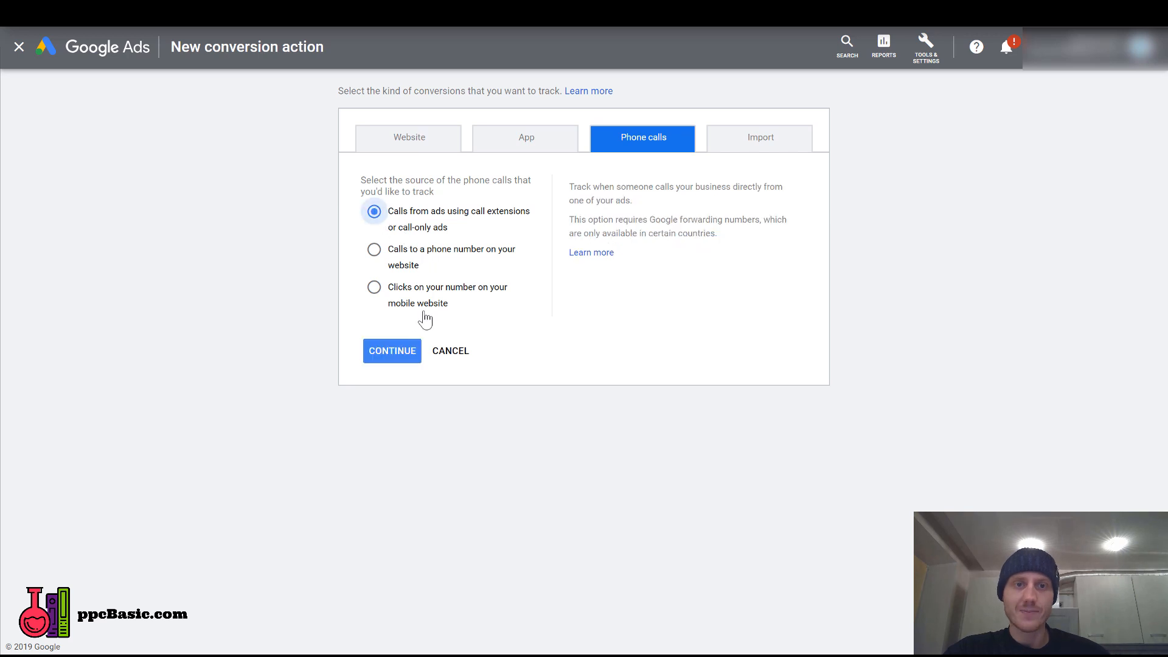
{"action": "left_click", "coordinate": [399, 356]}
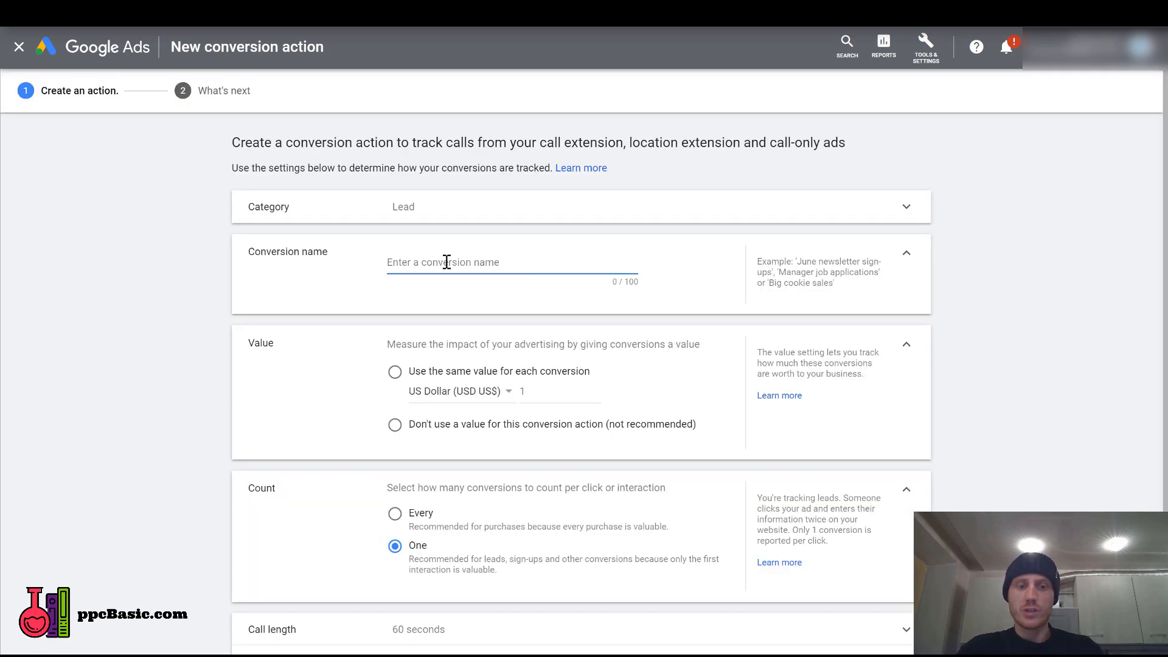
Name the new conversion action "Divorce Lawyer - 120s".
{"action": "type", "text": "Divorce LAwy"}
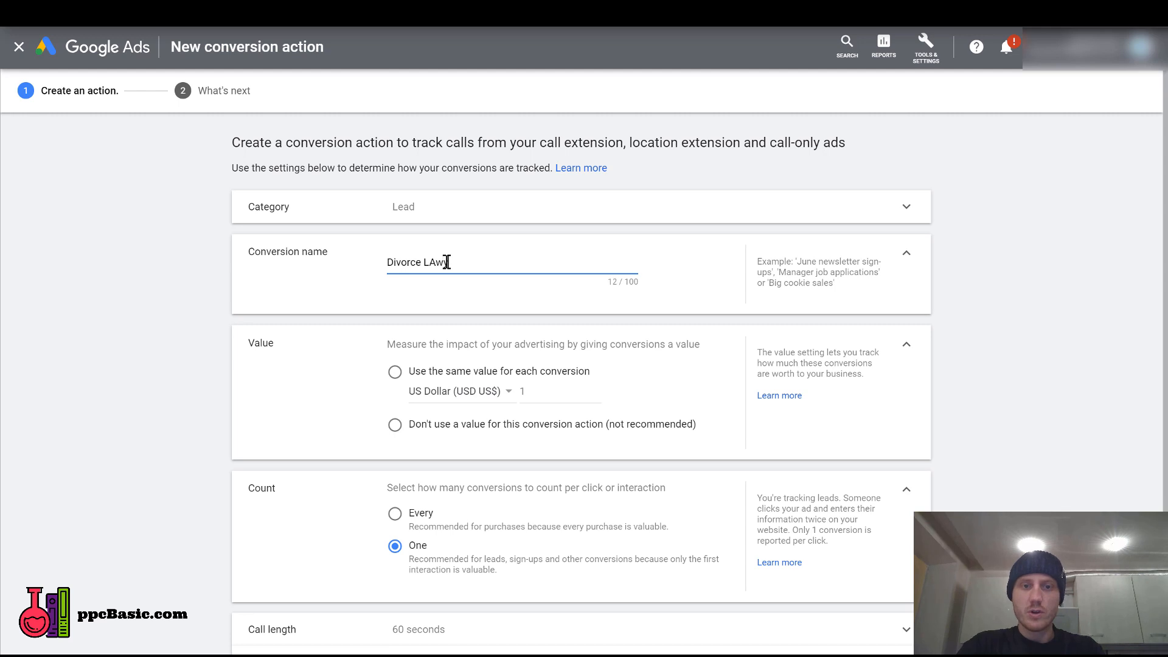
{"action": "type", "text": "er - 120s"}
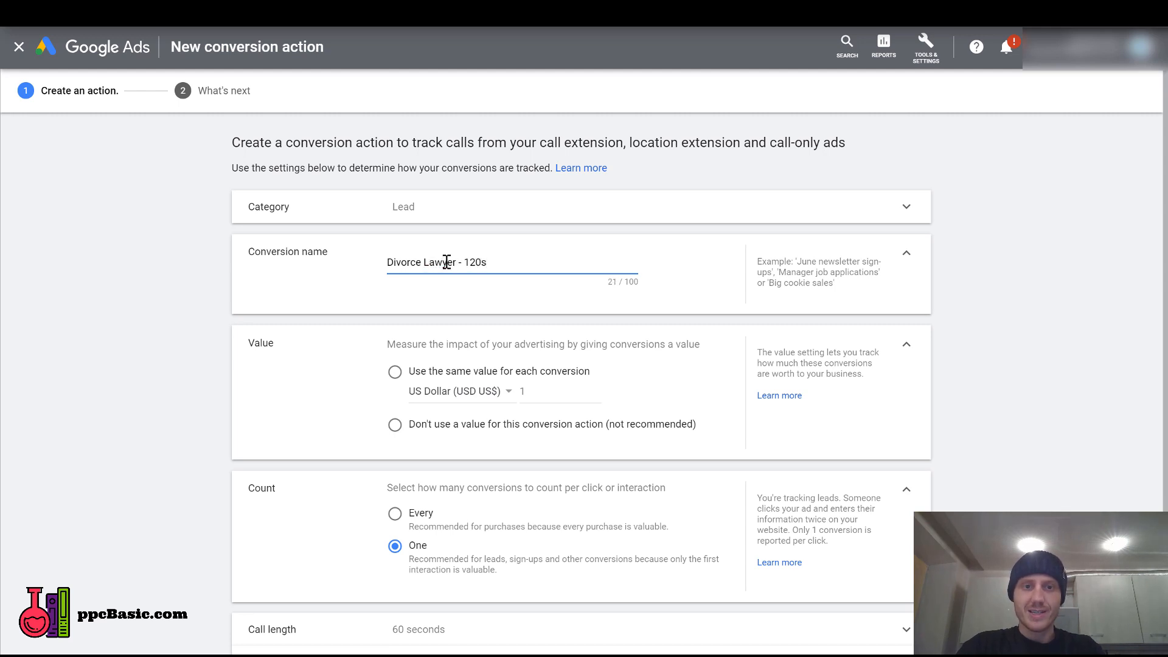
Use the same value for each conversion and set that value to 60 US dollars.
{"action": "left_click", "coordinate": [394, 373]}
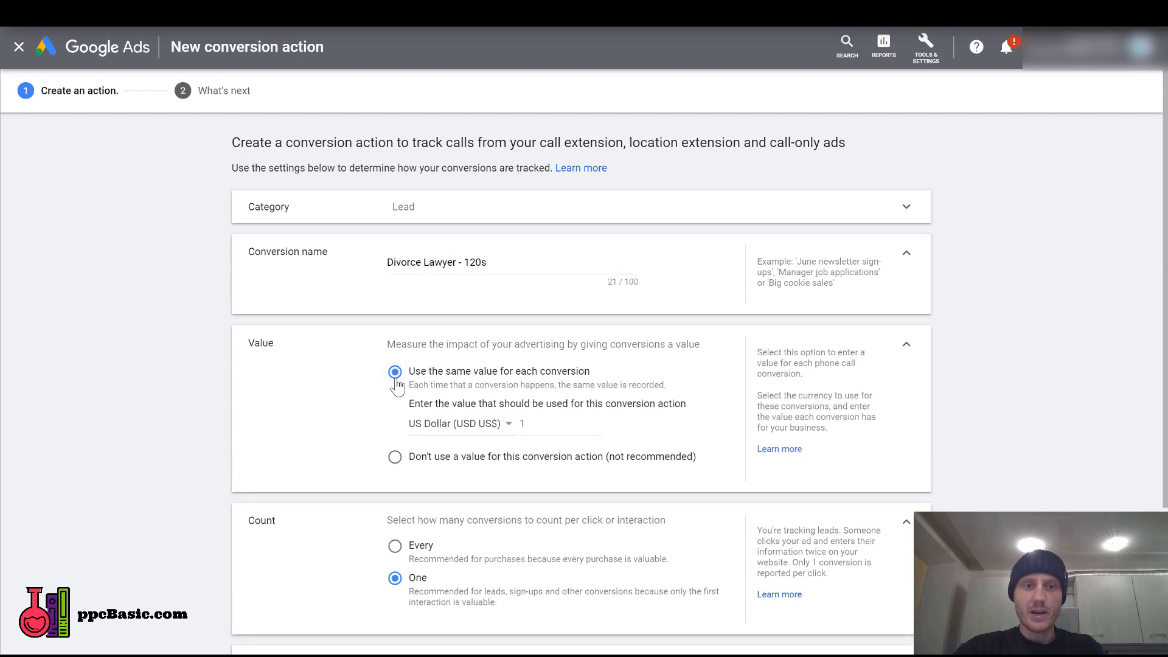
{"action": "left_click", "coordinate": [572, 426]}
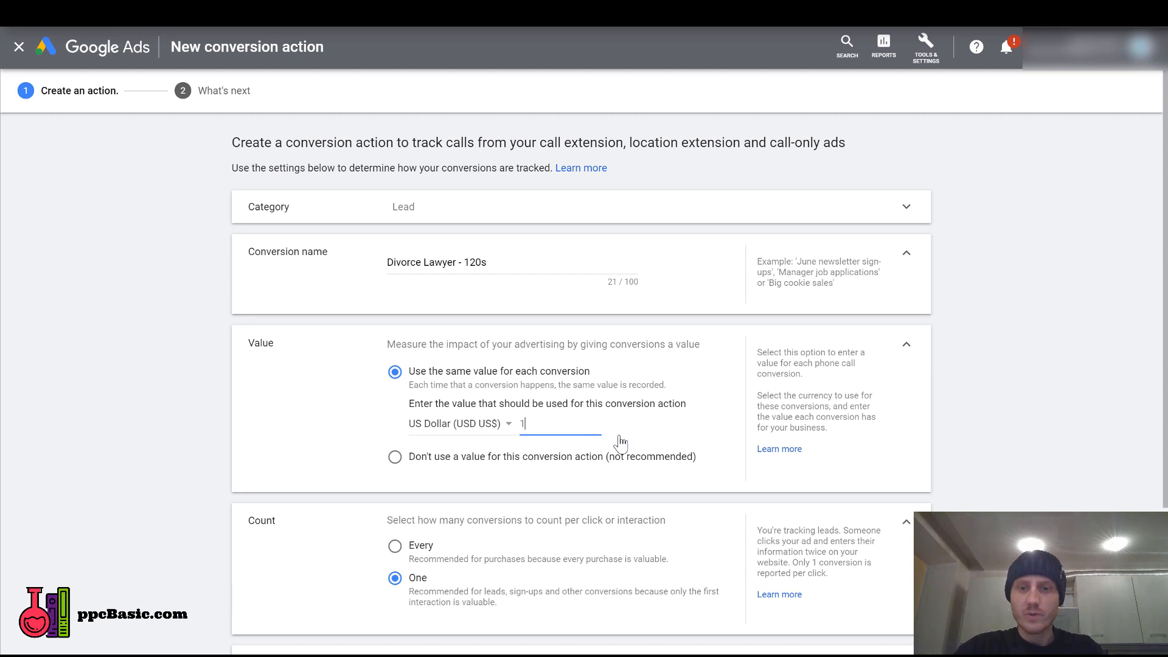
{"action": "key", "text": "BackSpace"}
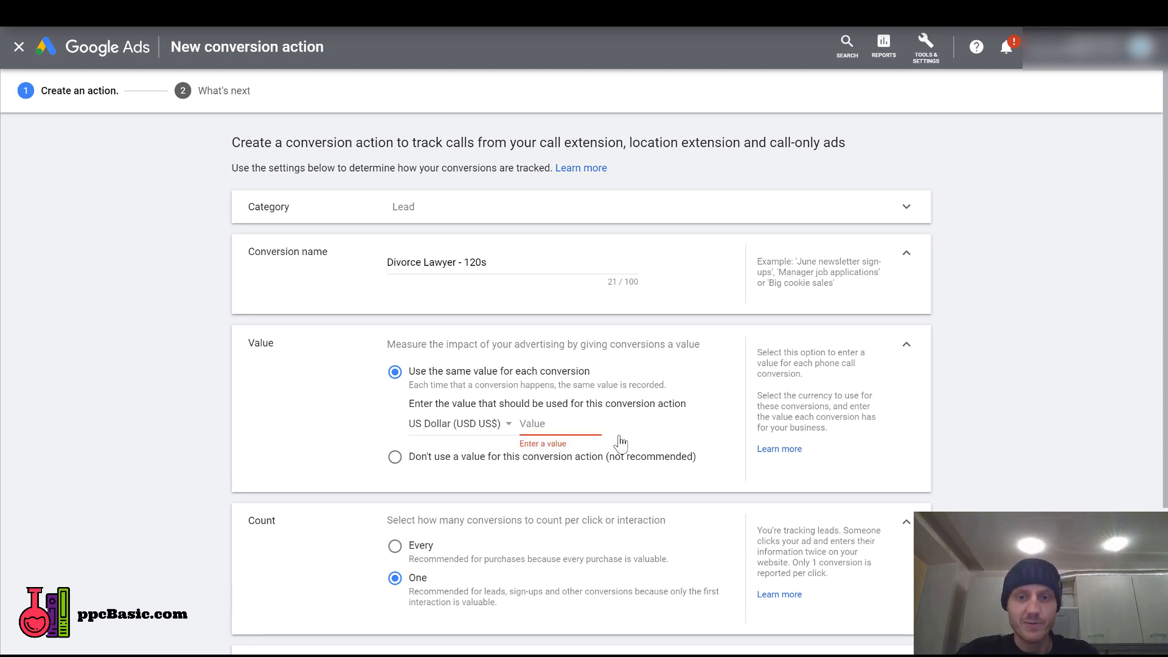
{"action": "type", "text": "60"}
{"action": "left_click", "coordinate": [1049, 456]}
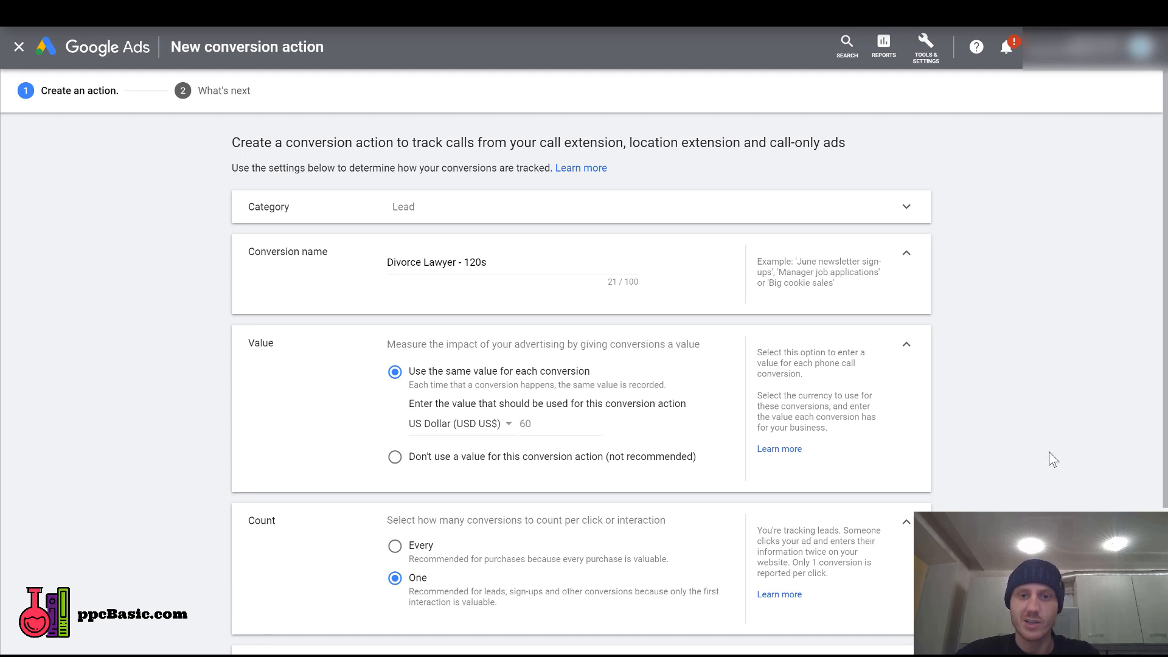
{"action": "scroll", "coordinate": [766, 401], "scroll_direction": "down", "scroll_amount": 2}
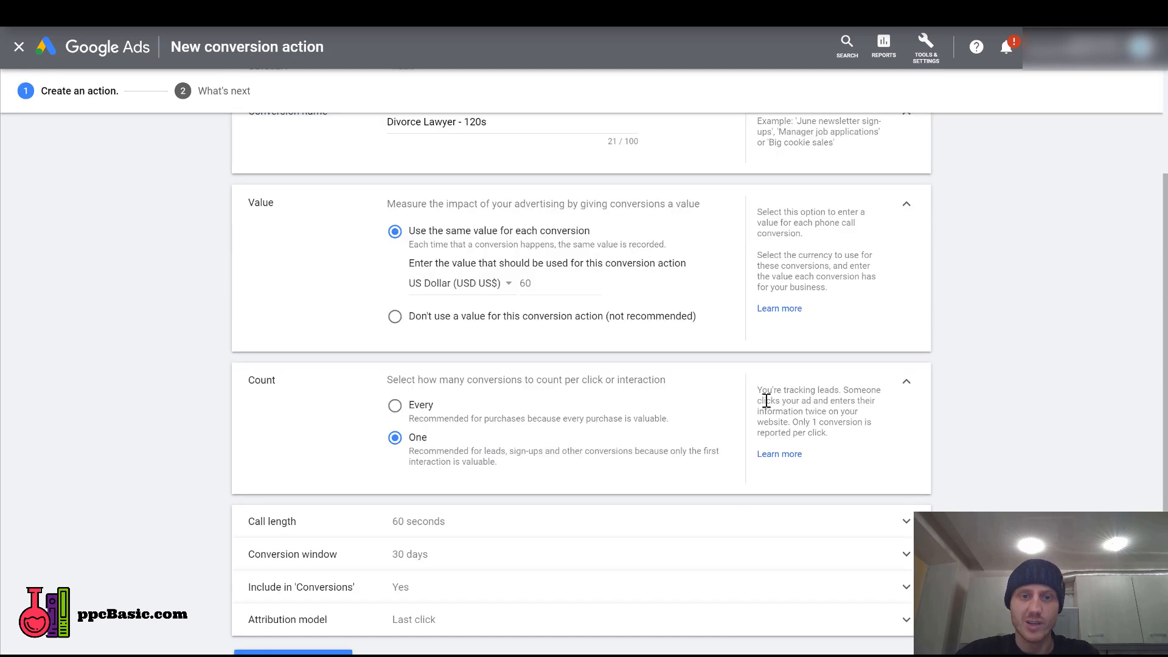
Try the option of not using a value for the conversion action, and return to the same value for each conversion.
{"action": "left_click", "coordinate": [395, 317]}
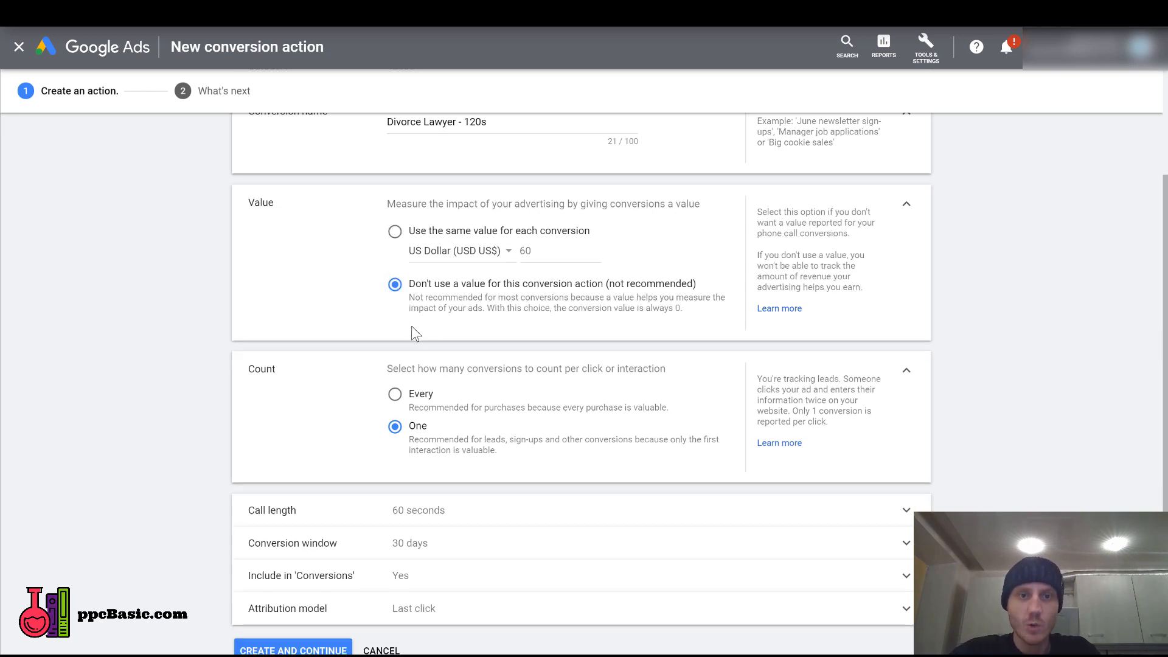
{"action": "left_click", "coordinate": [394, 233]}
Set the minimum call length that counts as a conversion to 125 seconds.
{"action": "scroll", "coordinate": [49, 351], "scroll_direction": "down", "scroll_amount": 2}
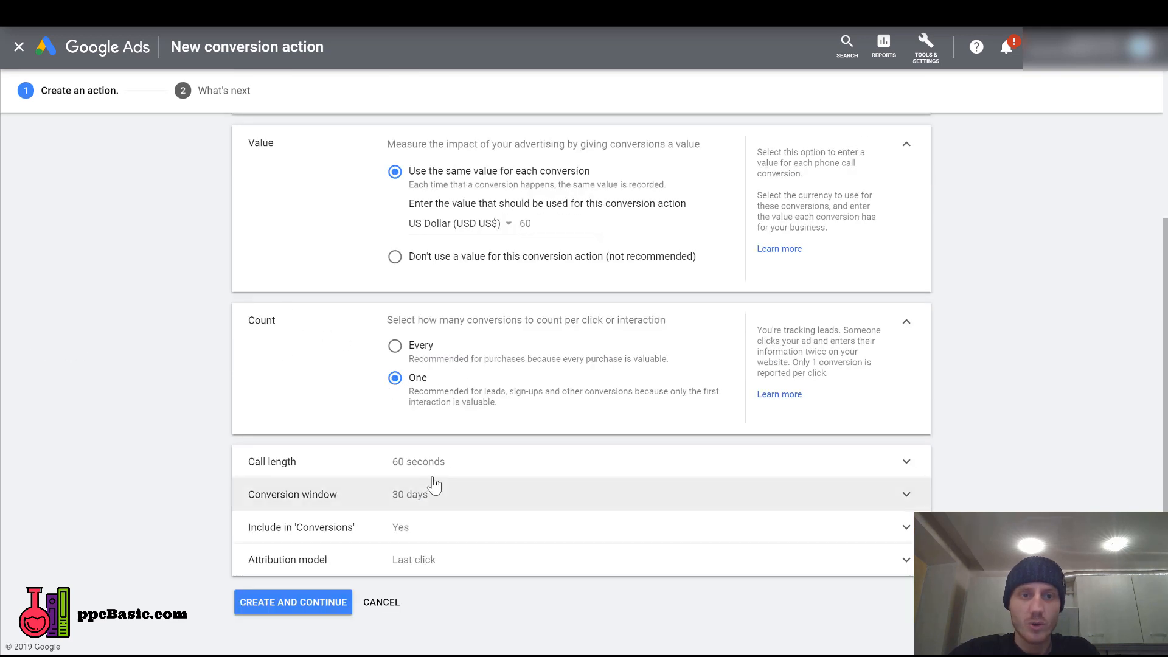
{"action": "left_click", "coordinate": [459, 472]}
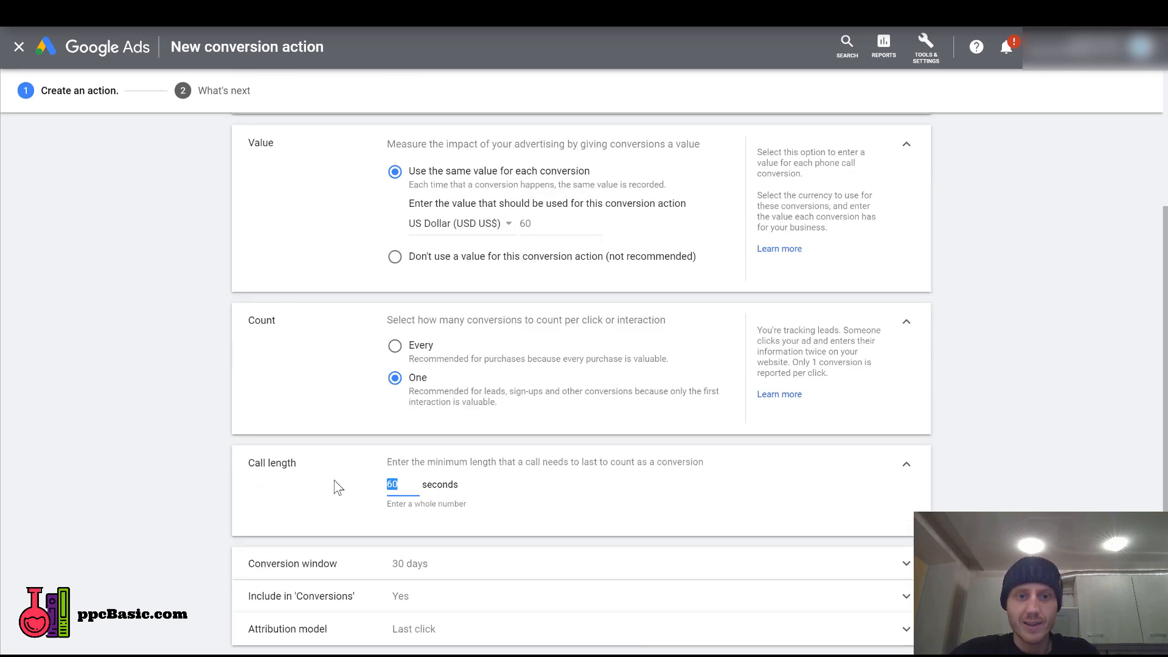
{"action": "scroll", "coordinate": [271, 399], "scroll_direction": "up", "scroll_amount": 2}
{"action": "scroll", "coordinate": [469, 352], "scroll_direction": "down", "scroll_amount": 2}
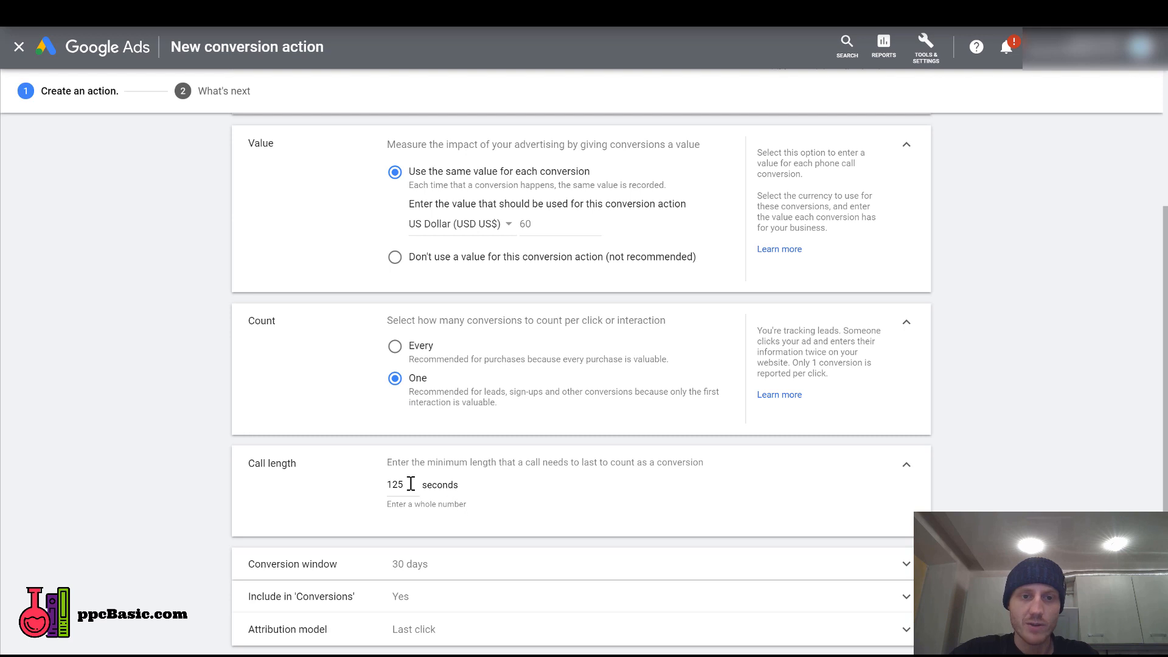
{"action": "left_click_drag", "start_coordinate": [410, 485], "coordinate": [396, 483]}
{"action": "left_click", "coordinate": [200, 434]}
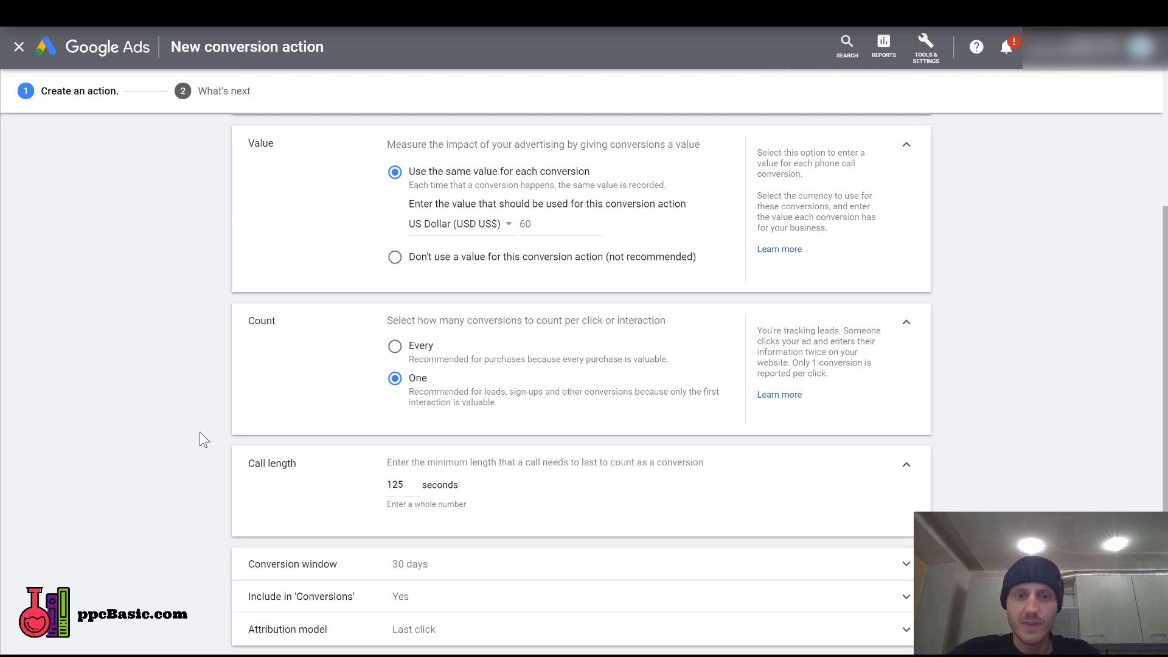
Create the phone call conversion action and finish its setup to return to the conversion actions list.
{"action": "scroll", "coordinate": [200, 429], "scroll_direction": "down", "scroll_amount": 1}
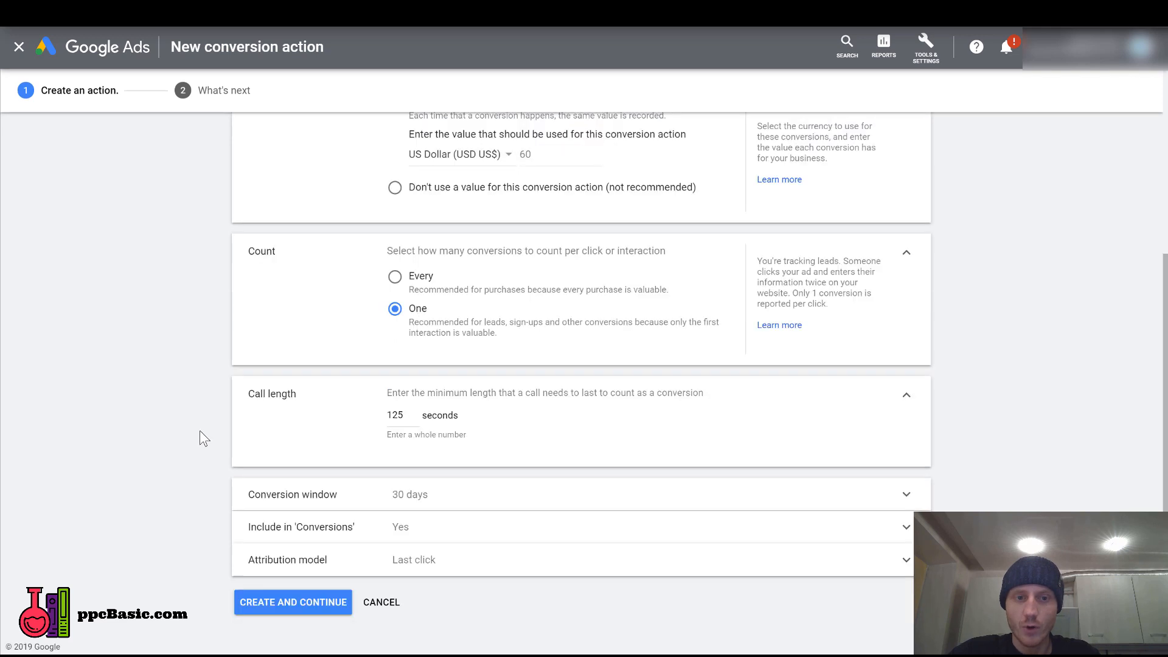
{"action": "left_click", "coordinate": [309, 613]}
{"action": "left_click", "coordinate": [288, 294]}
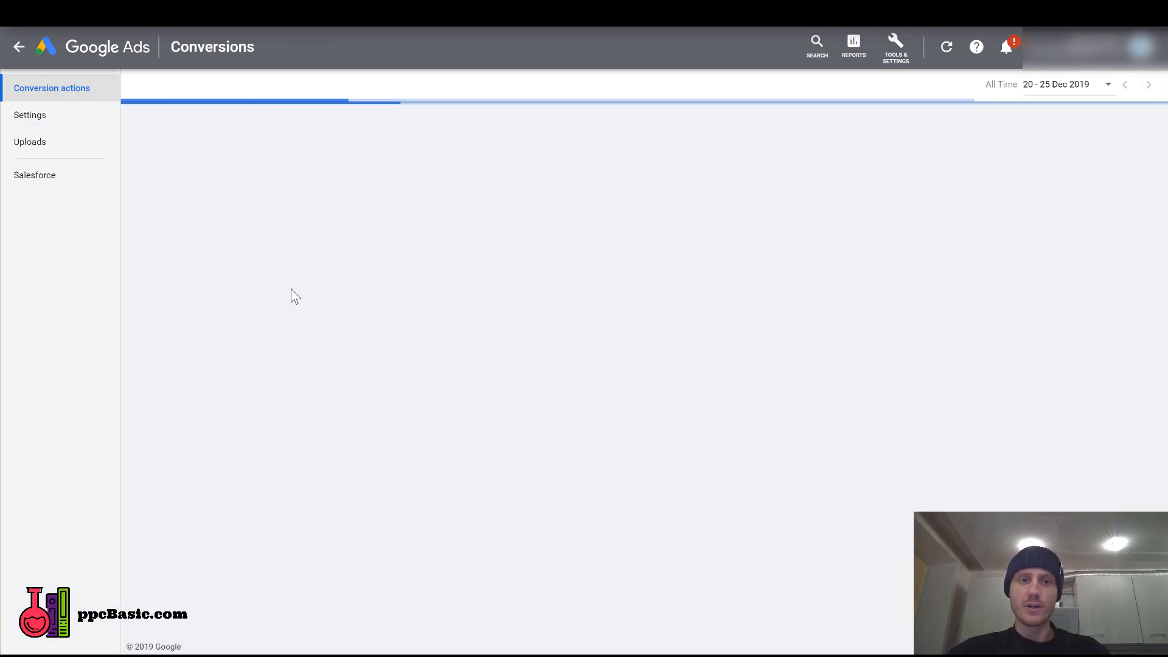
Open the list of ads in the "PPCBasic - Call - Divorce Lawyer" campaign.
{"action": "left_click", "coordinate": [19, 47]}
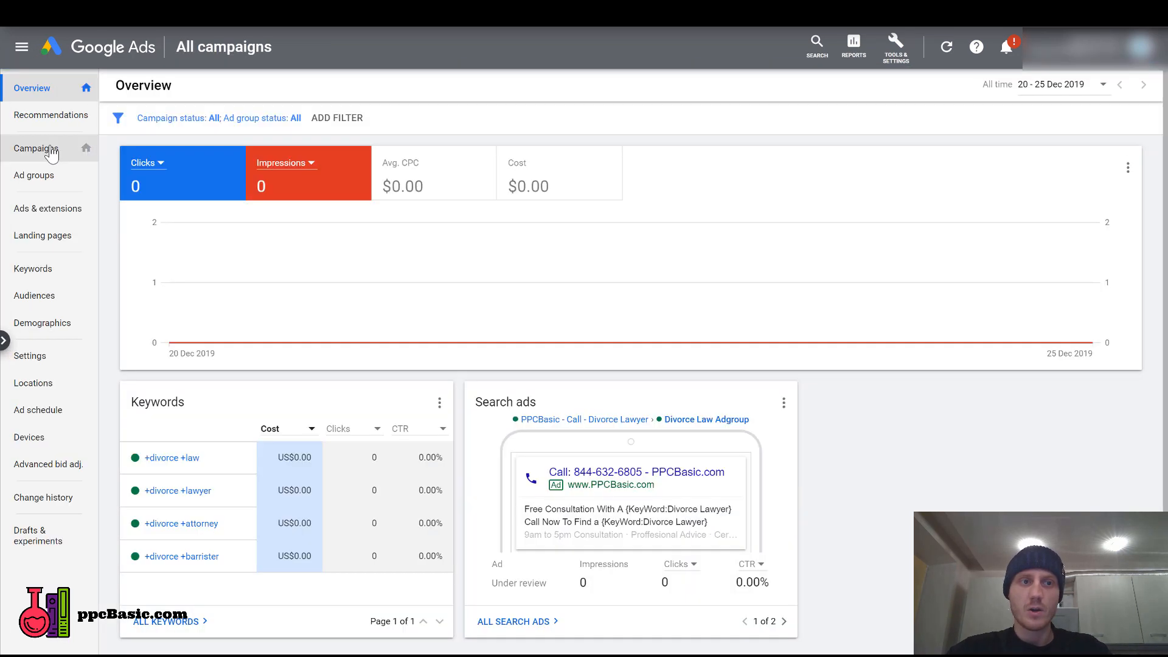
{"action": "left_click", "coordinate": [51, 155]}
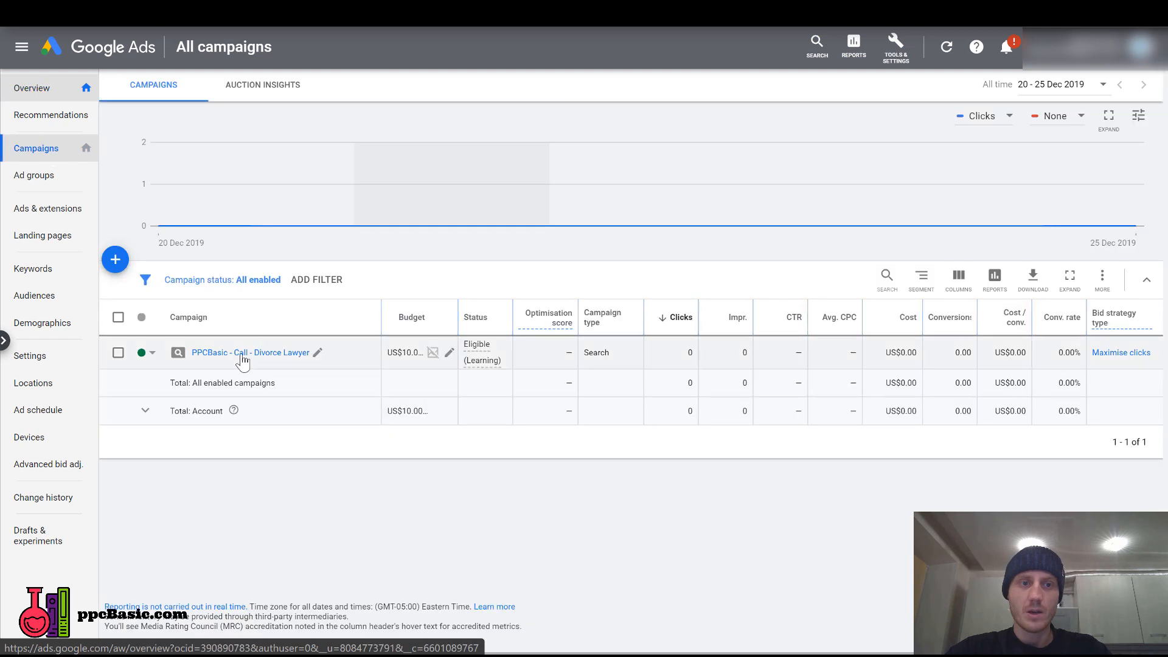
{"action": "left_click", "coordinate": [243, 354]}
{"action": "left_click", "coordinate": [58, 181]}
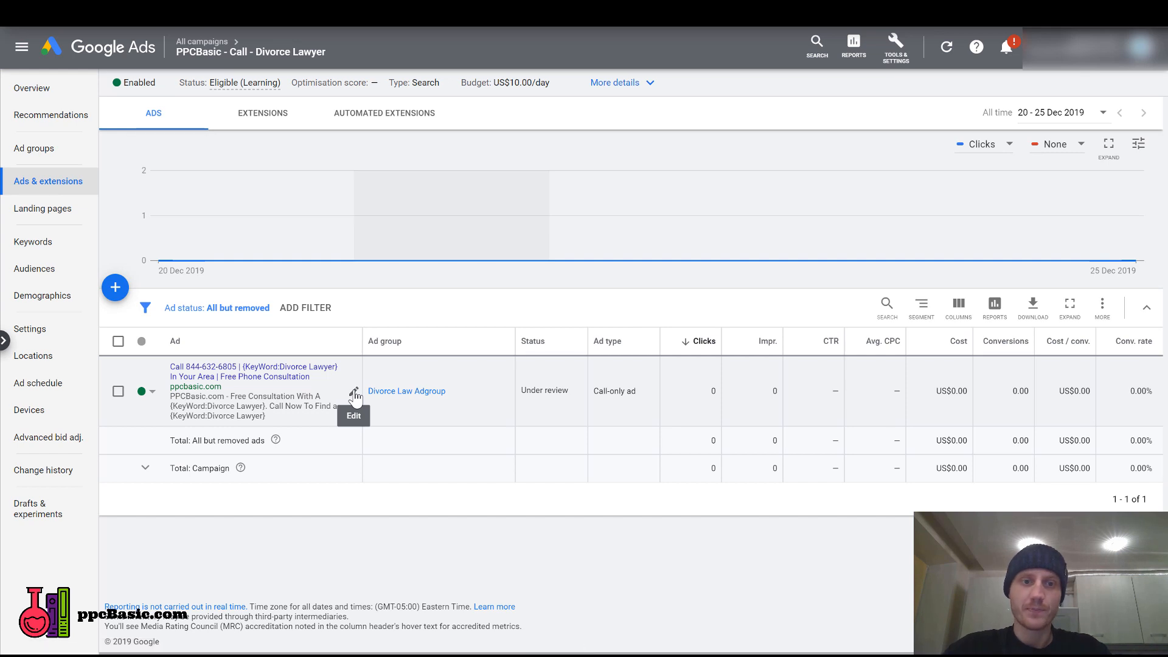
Set the call-only ad's conversion action to "Divorce Lawyer - 120s" and save the new version of the ad.
{"action": "left_click", "coordinate": [354, 393]}
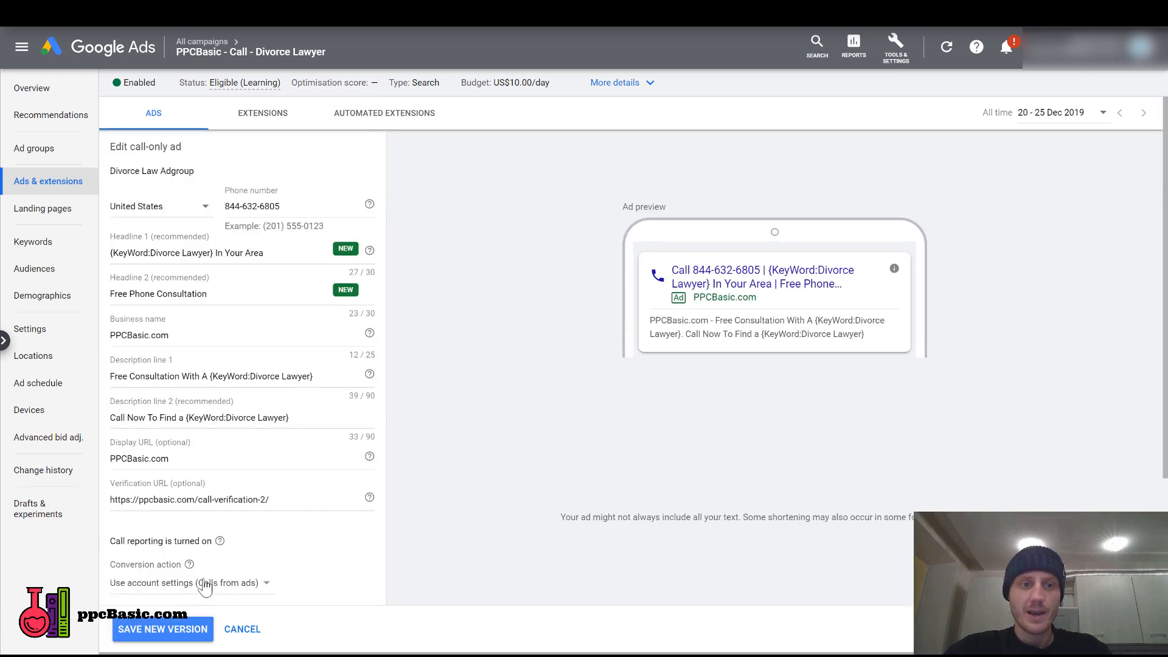
{"action": "left_click", "coordinate": [244, 585]}
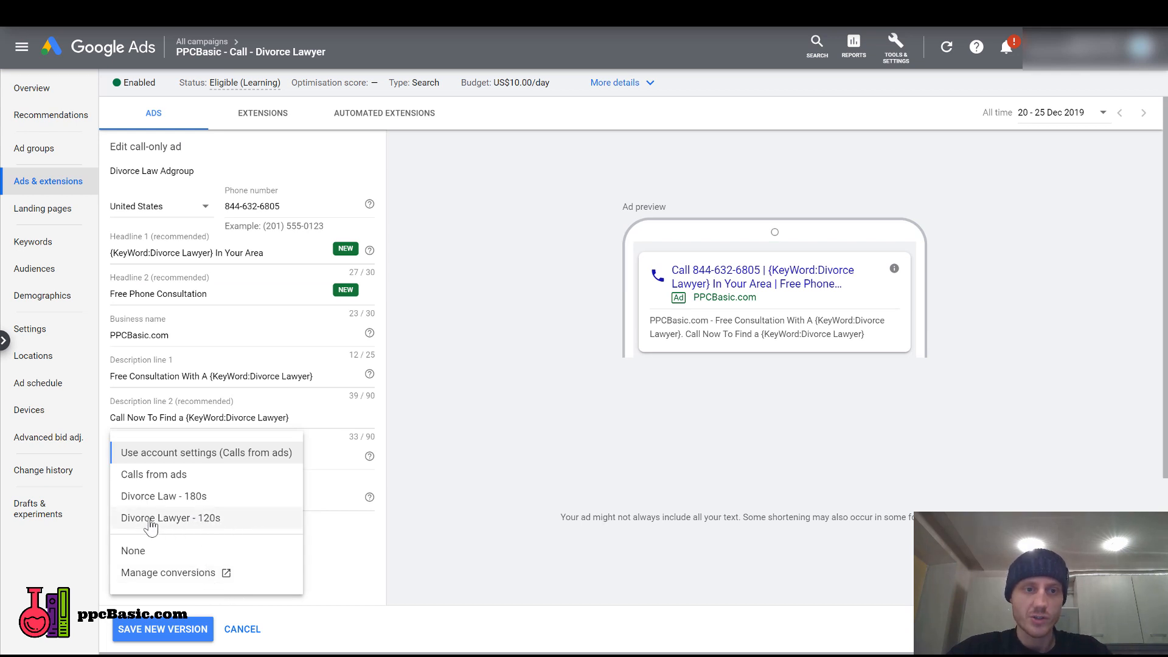
{"action": "left_click", "coordinate": [218, 524]}
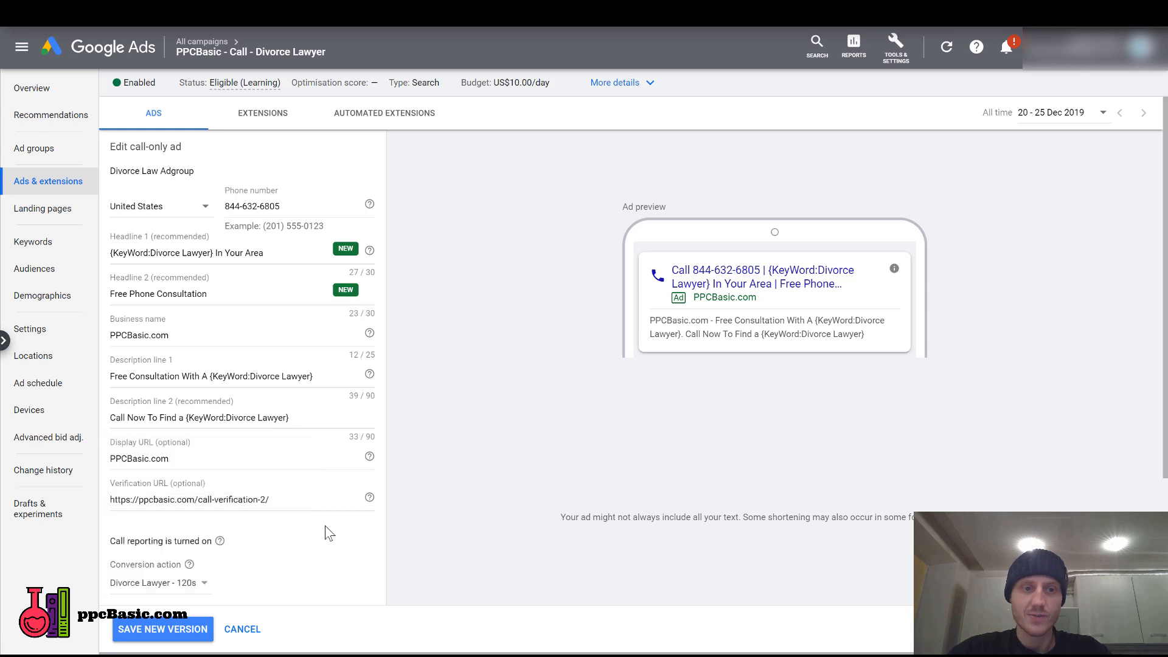
{"action": "left_click", "coordinate": [180, 636]}
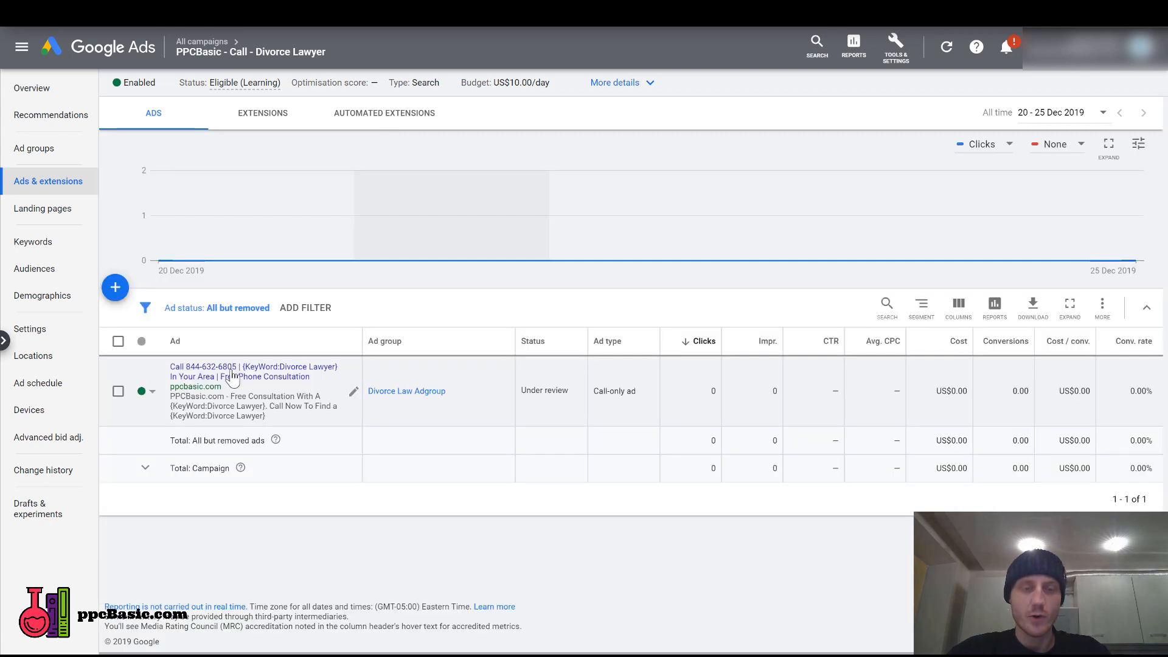
{"action": "left_click_drag", "start_coordinate": [1012, 390], "coordinate": [1027, 388]}
{"action": "left_click", "coordinate": [1032, 395]}
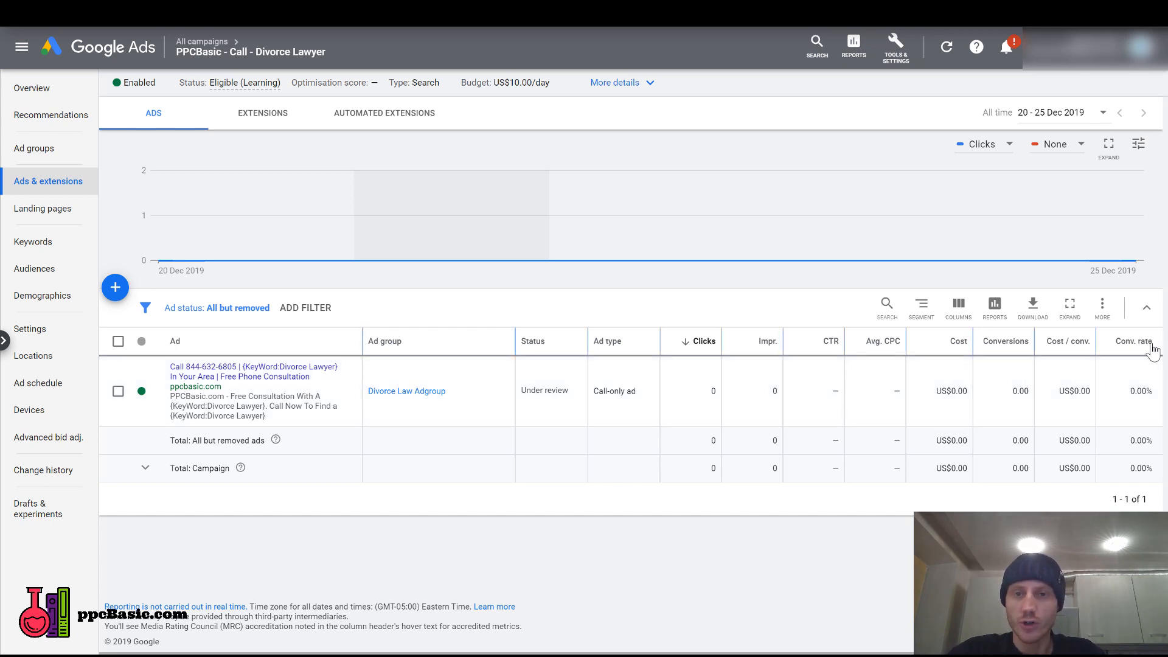
{"action": "mouse_move", "coordinate": [1153, 347]}
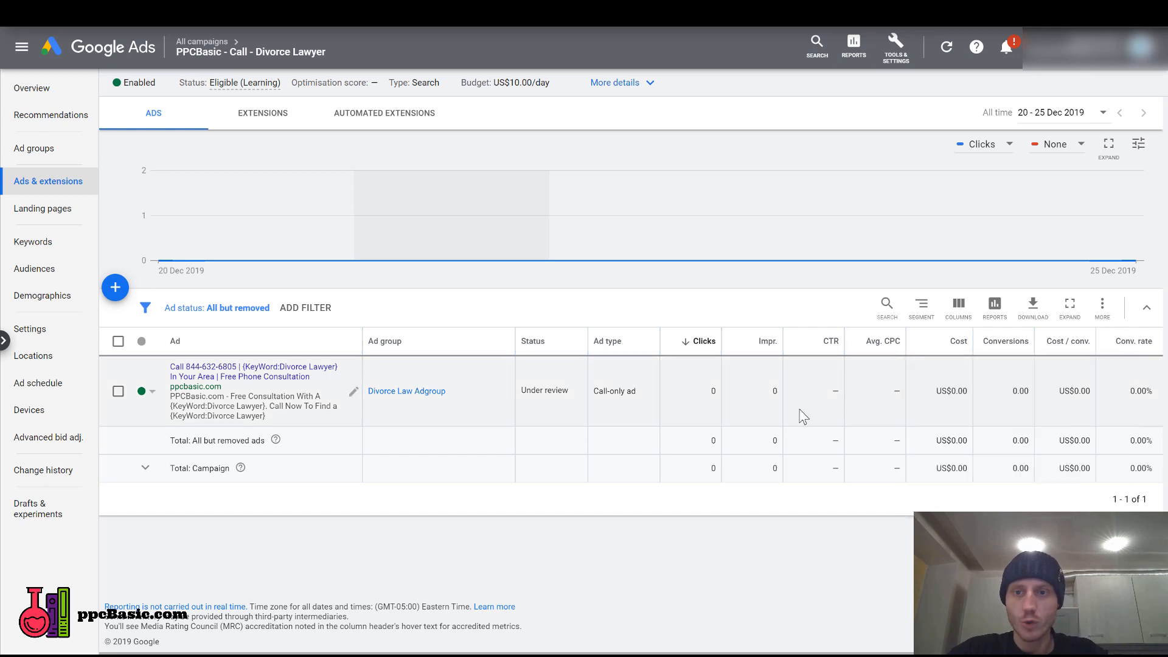
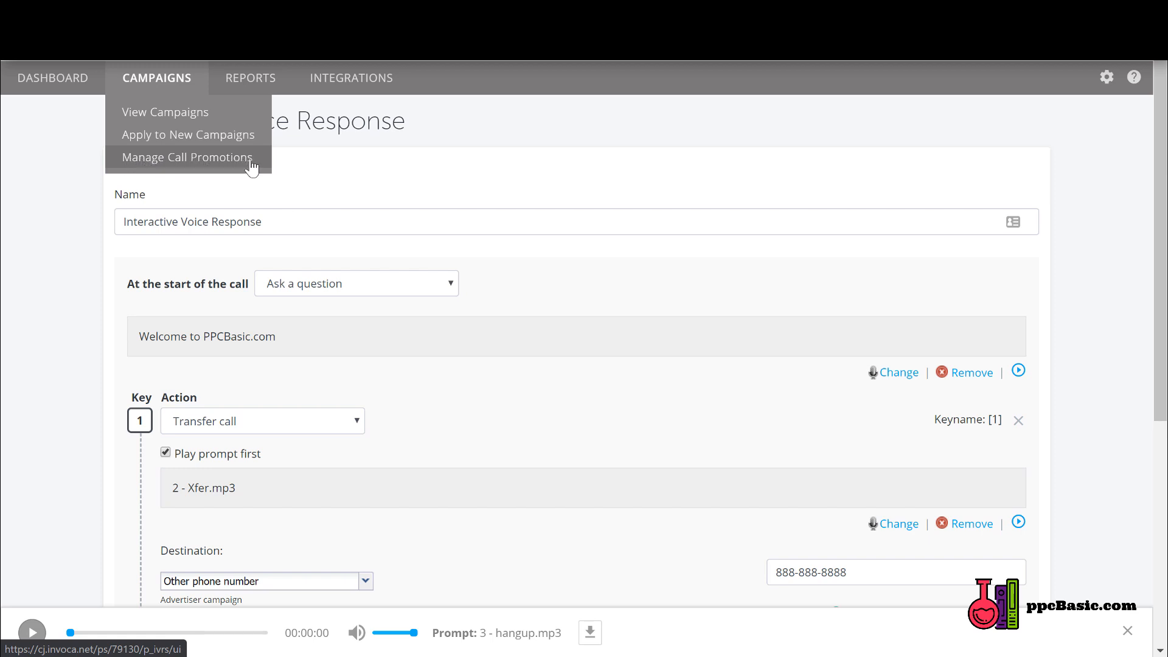
Review the key actions of the interactive voice response and play its welcome, call transfer and hang-up prompts.
{"action": "left_click_drag", "start_coordinate": [1164, 168], "coordinate": [1159, 272]}
{"action": "left_click_drag", "start_coordinate": [1163, 217], "coordinate": [1159, 236]}
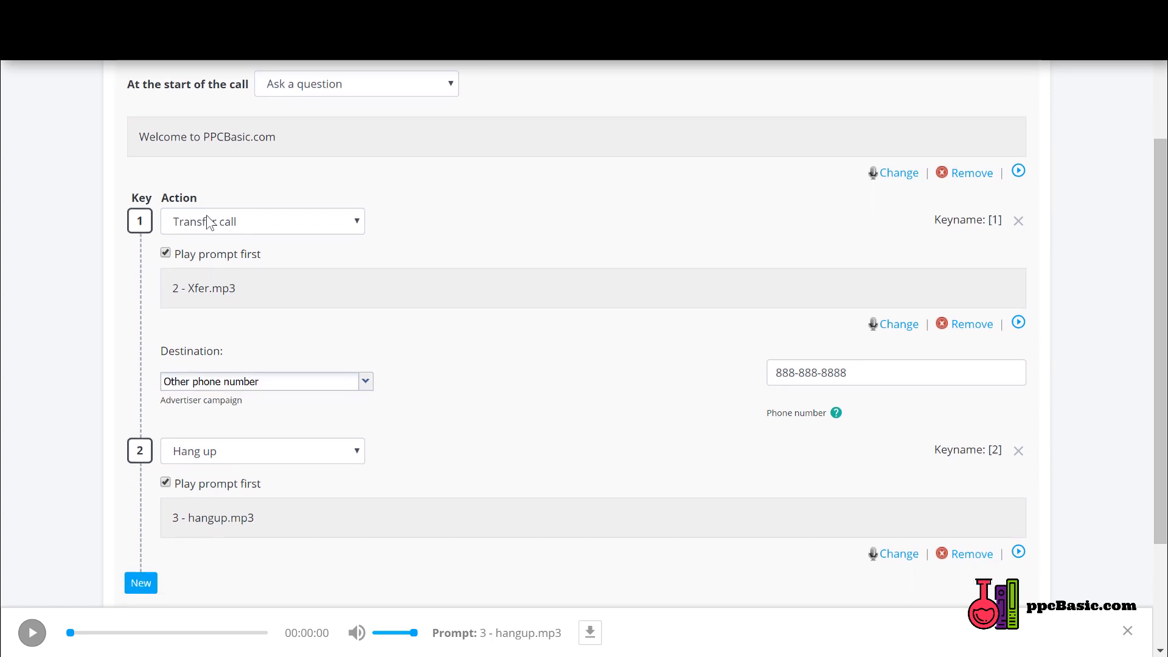
{"action": "left_click", "coordinate": [302, 221]}
{"action": "left_click", "coordinate": [302, 221]}
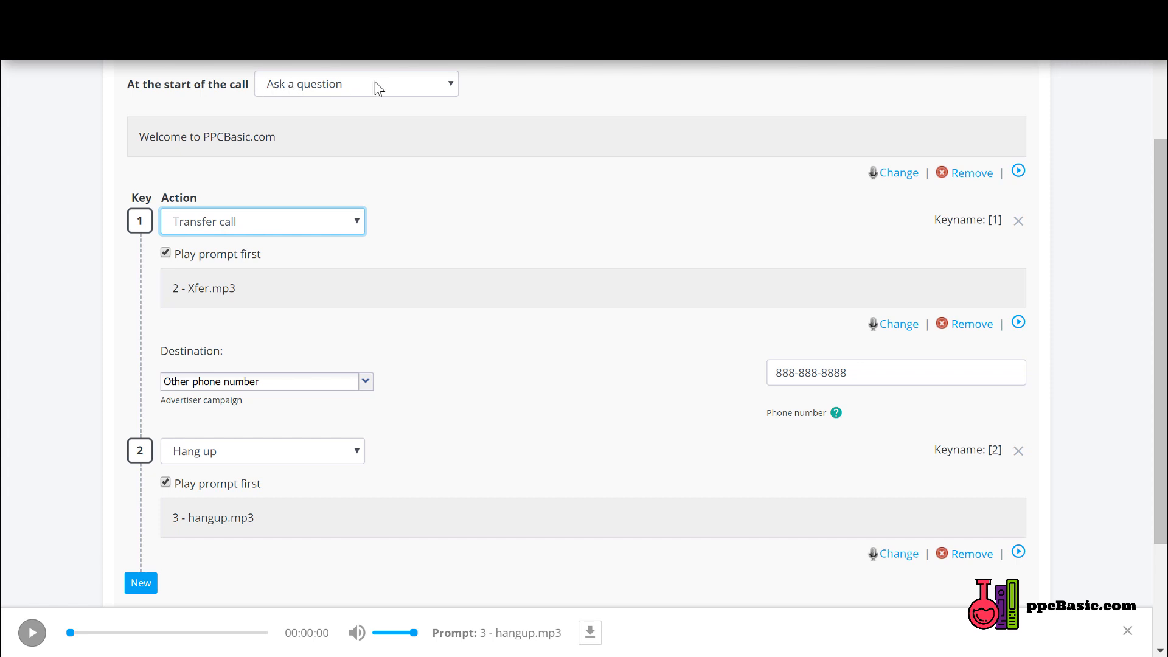
{"action": "left_click", "coordinate": [1019, 173]}
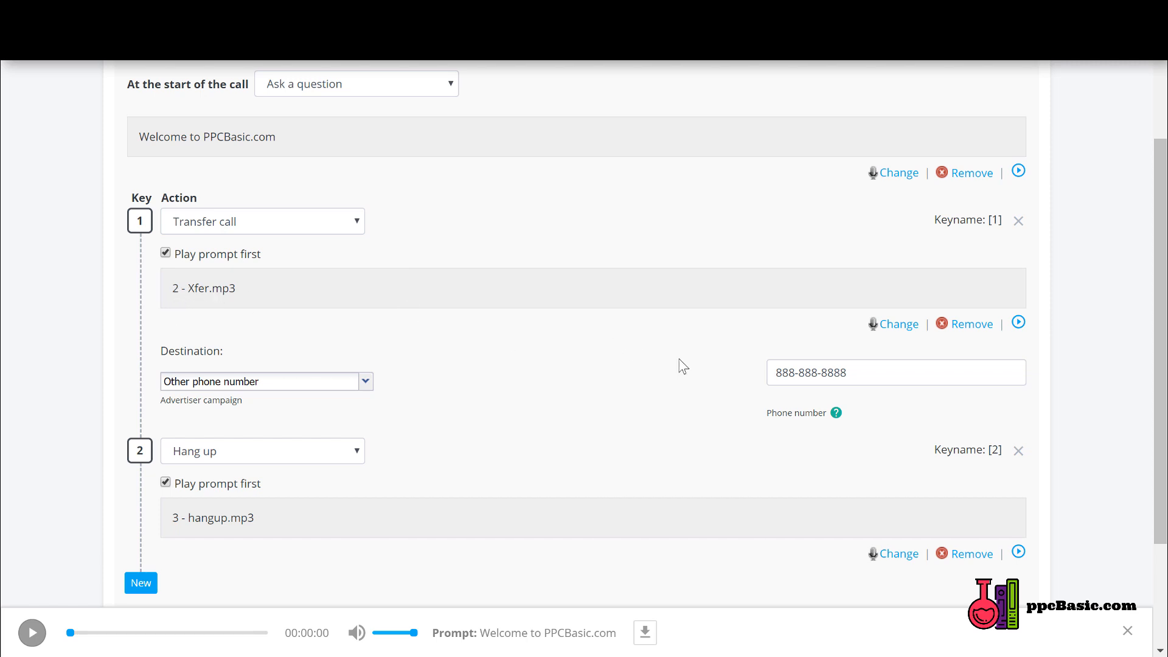
{"action": "left_click", "coordinate": [1019, 323]}
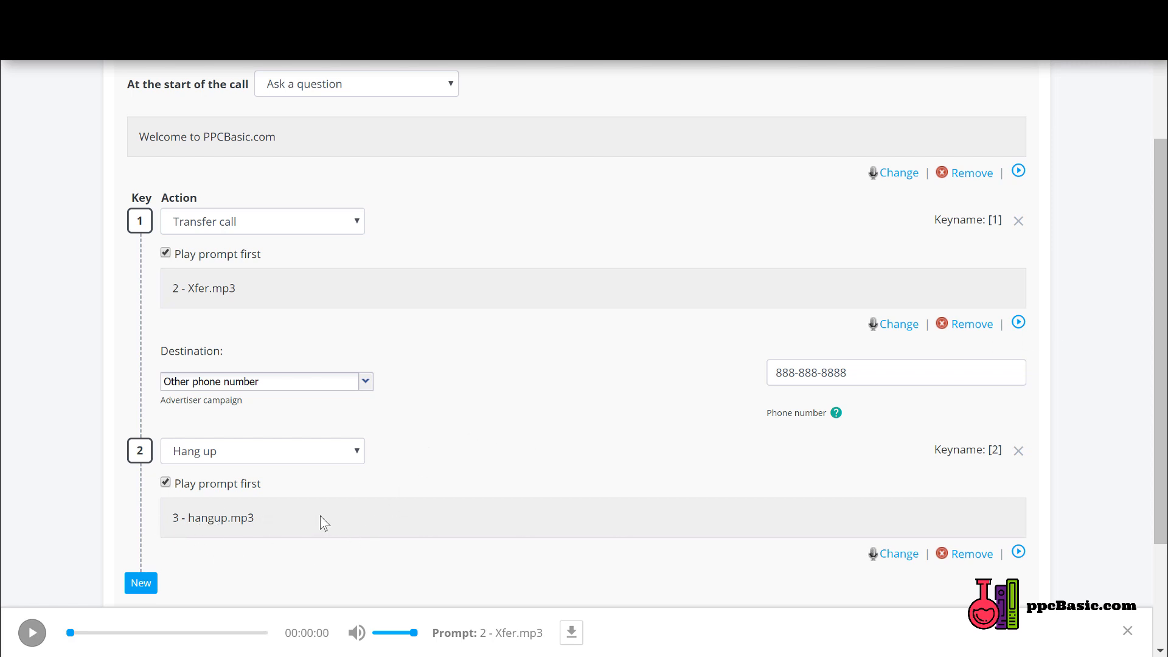
{"action": "left_click", "coordinate": [1018, 552]}
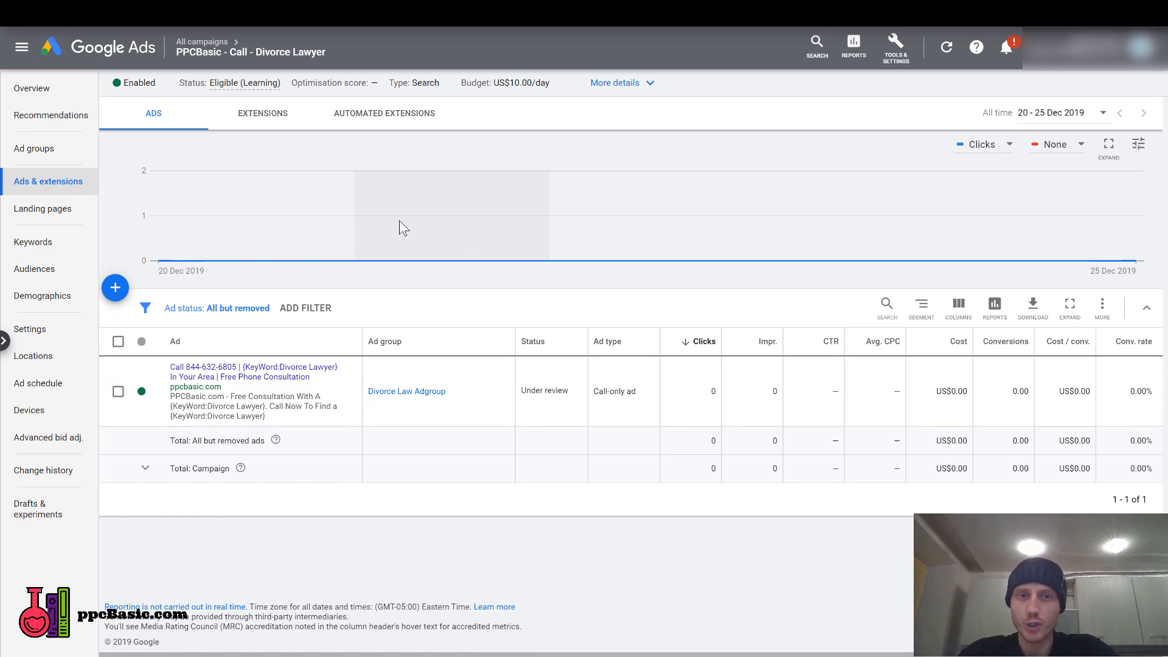
Check the search terms of the "PPCBasic - Call - Divorce Lawyer" campaign and open the form for adding negative keywords.
{"action": "left_click", "coordinate": [44, 250]}
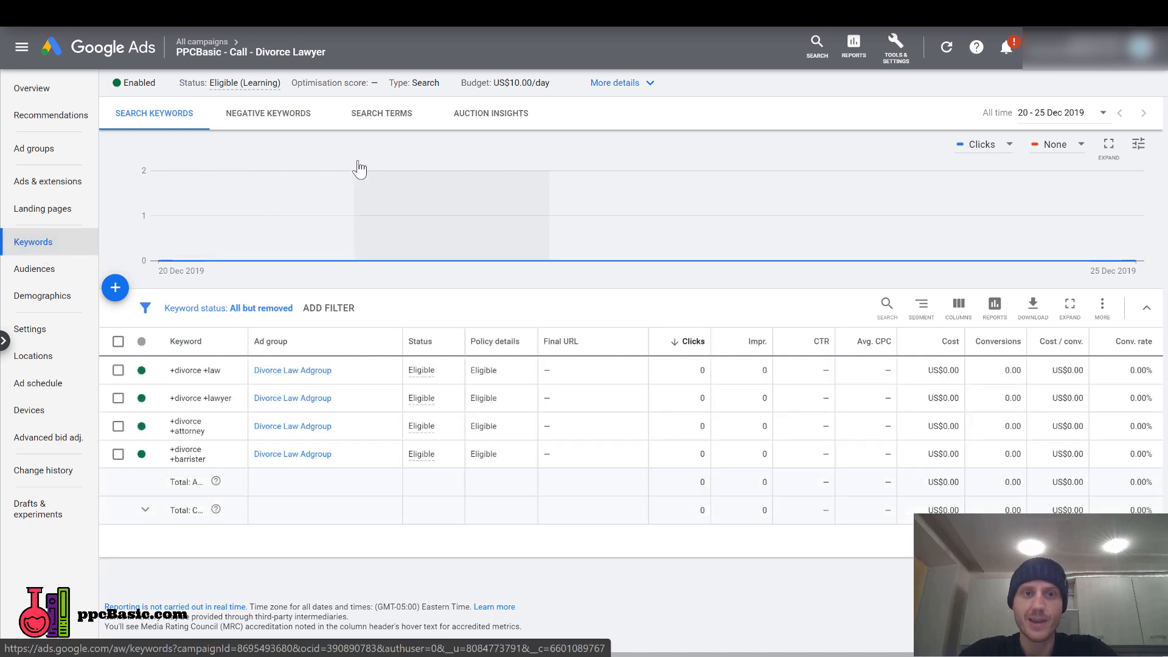
{"action": "left_click", "coordinate": [395, 118]}
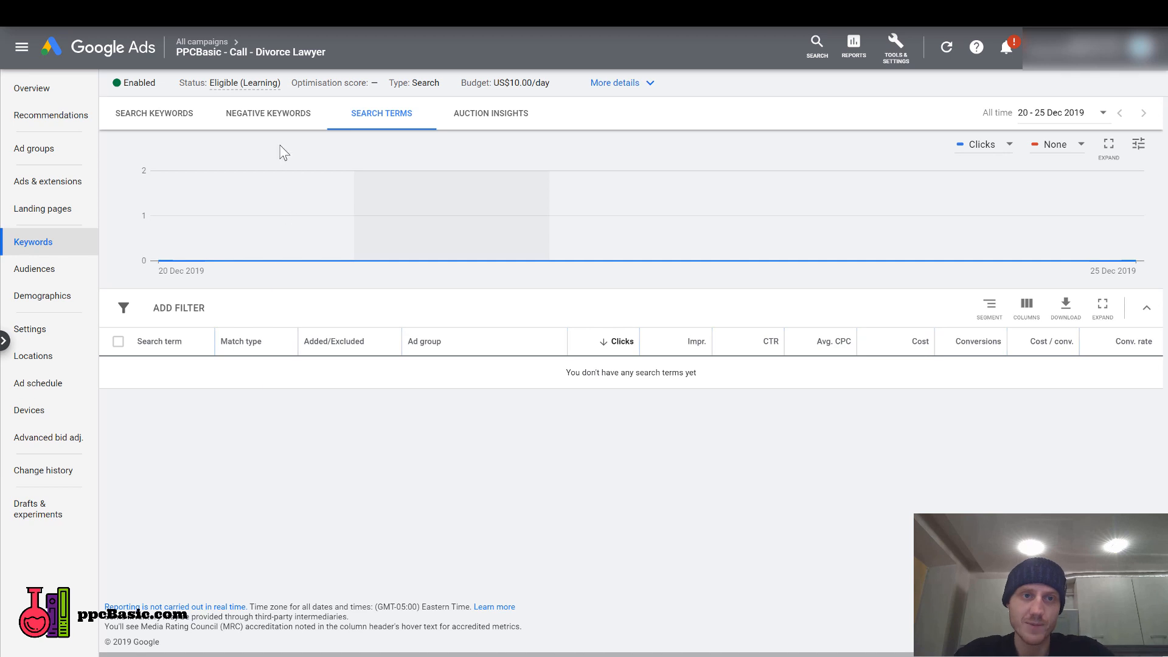
{"action": "left_click", "coordinate": [281, 121]}
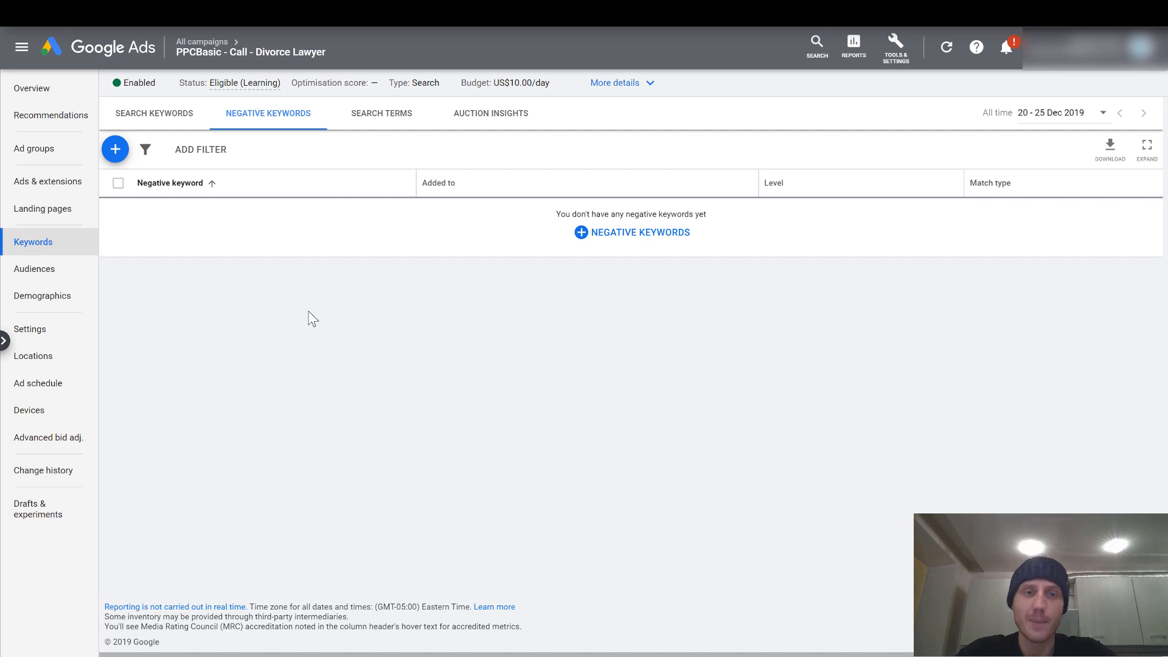
{"action": "left_click", "coordinate": [662, 236]}
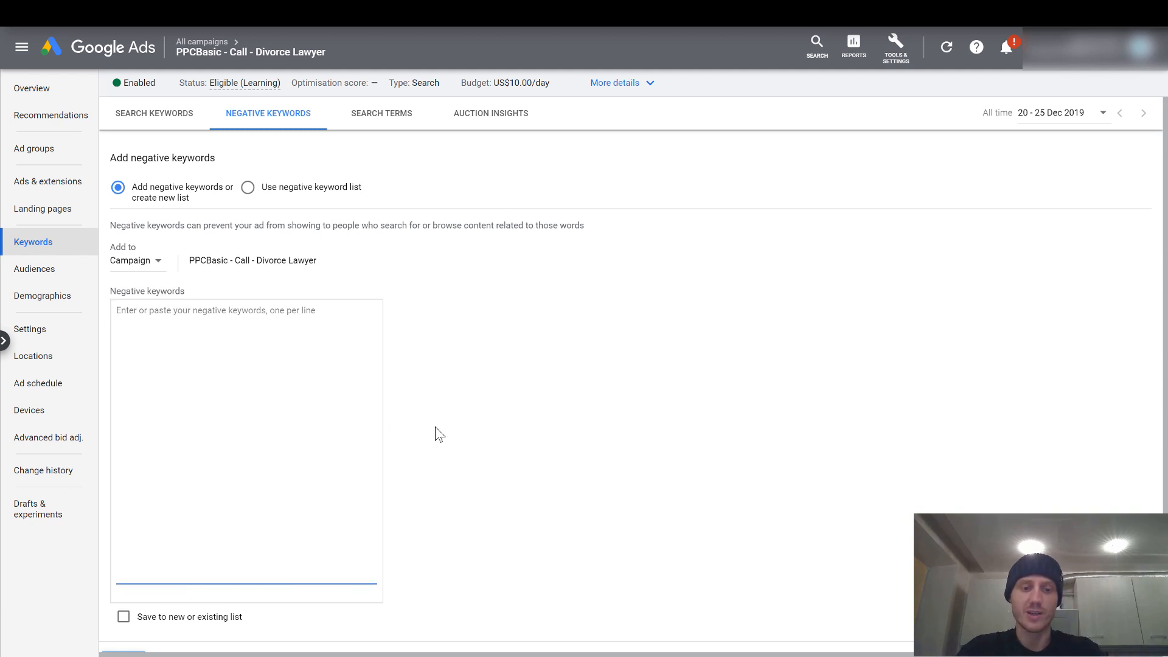
Add scam, spam, jobs, certification, general and tort as campaign-level negative keywords and save them.
{"action": "type", "text": "scam"}
{"action": "key", "text": "Return"}
{"action": "type", "text": "spa"}
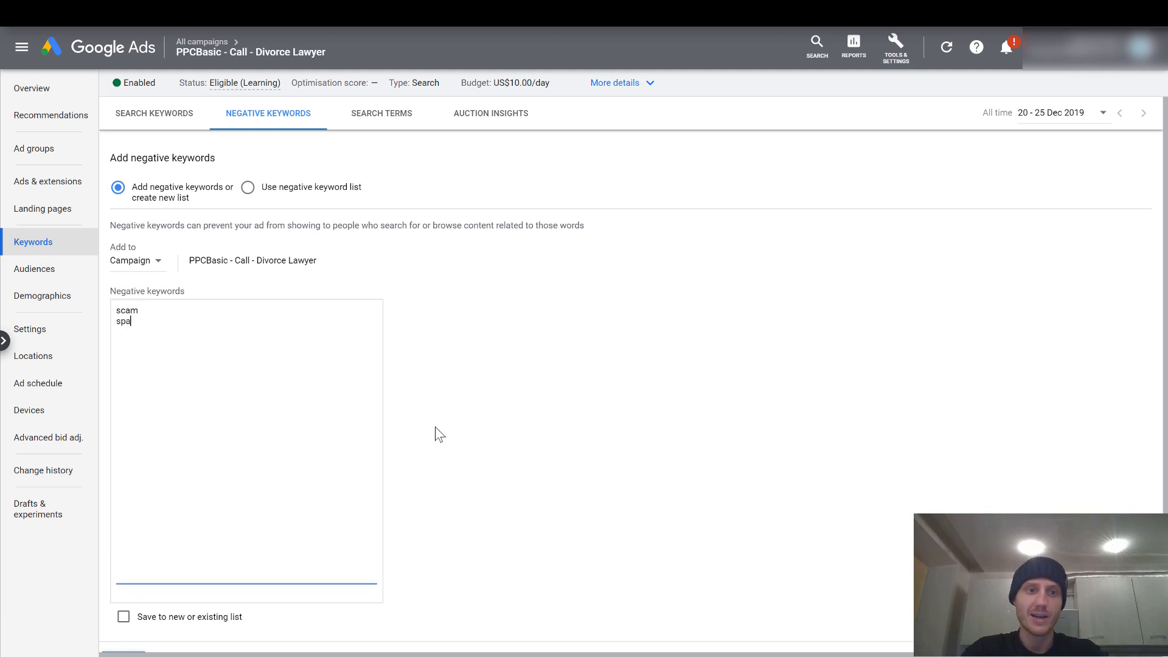
{"action": "type", "text": "m"}
{"action": "key", "text": "Return"}
{"action": "type", "text": "jobs"}
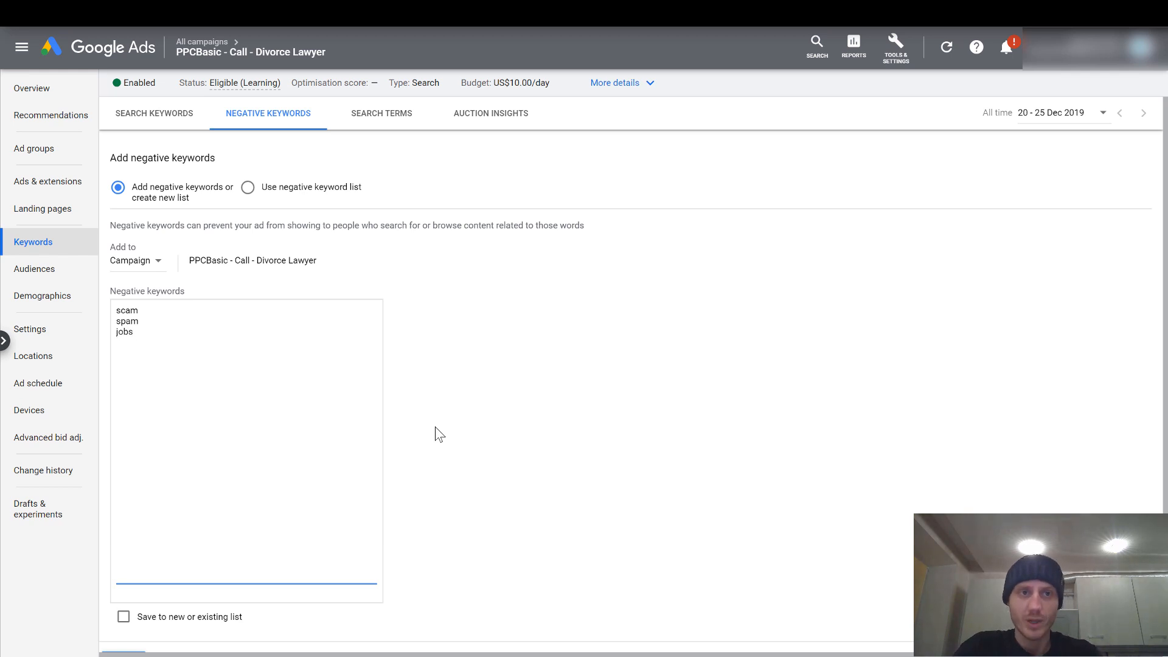
{"action": "key", "text": "Return"}
{"action": "type", "text": "certification"}
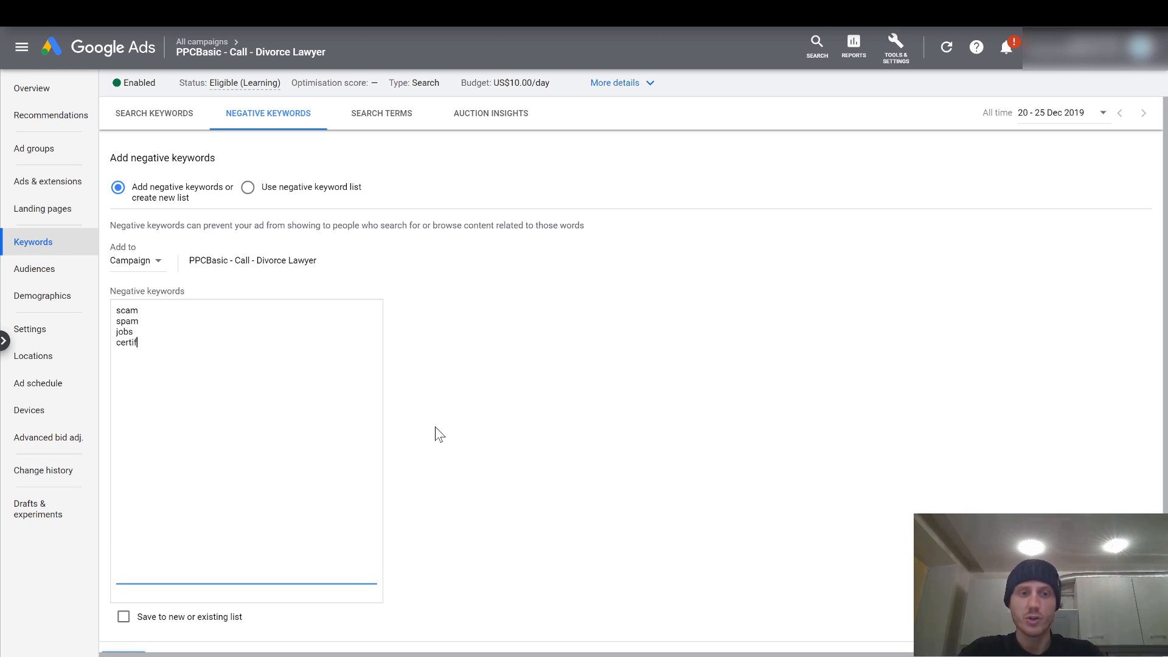
{"action": "key", "text": "Return"}
{"action": "type", "text": "general"}
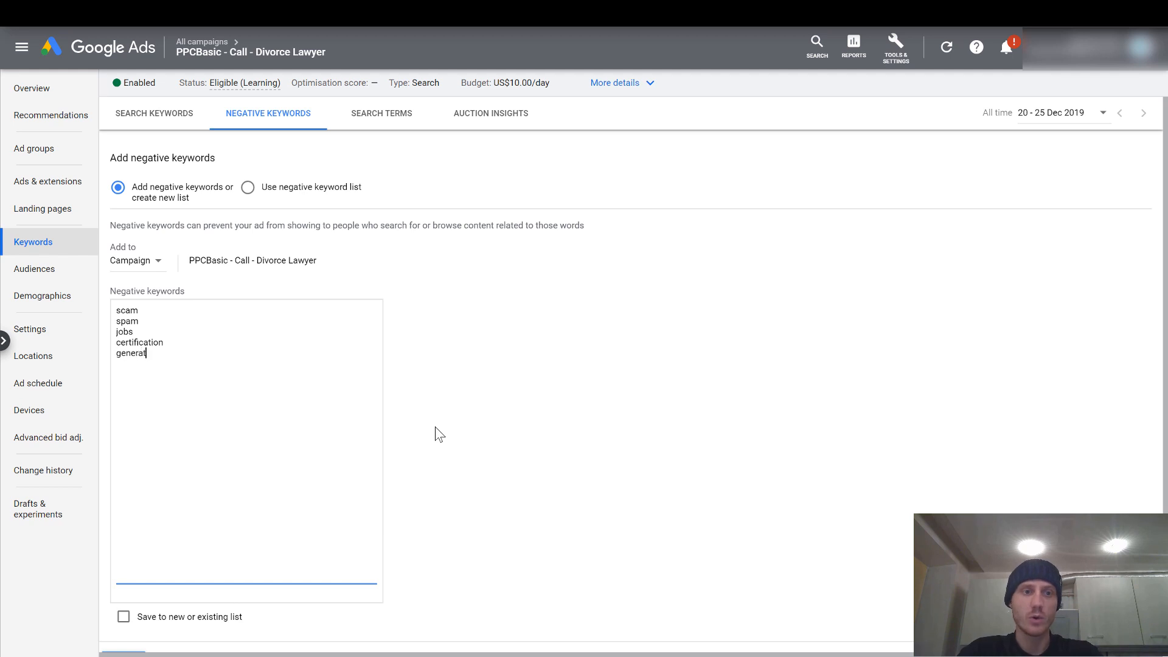
{"action": "key", "text": "Return"}
{"action": "type", "text": "tort"}
{"action": "key", "text": "Return"}
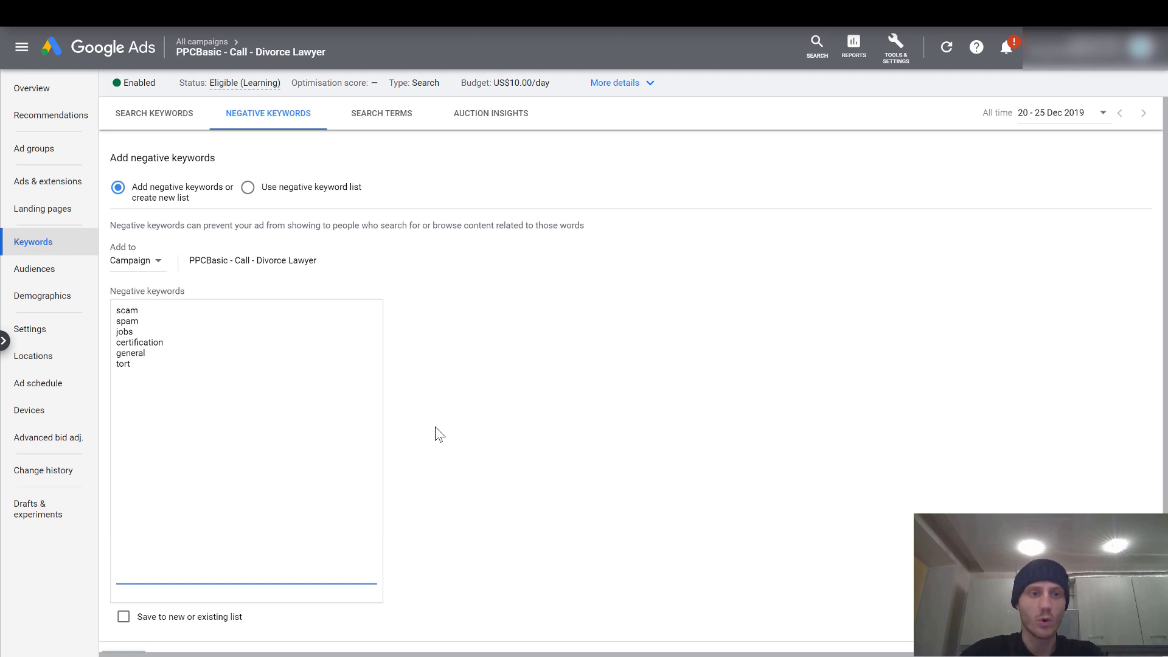
{"action": "scroll", "coordinate": [187, 362], "scroll_direction": "down", "scroll_amount": 2}
{"action": "scroll", "coordinate": [187, 362], "scroll_direction": "up", "scroll_amount": 2}
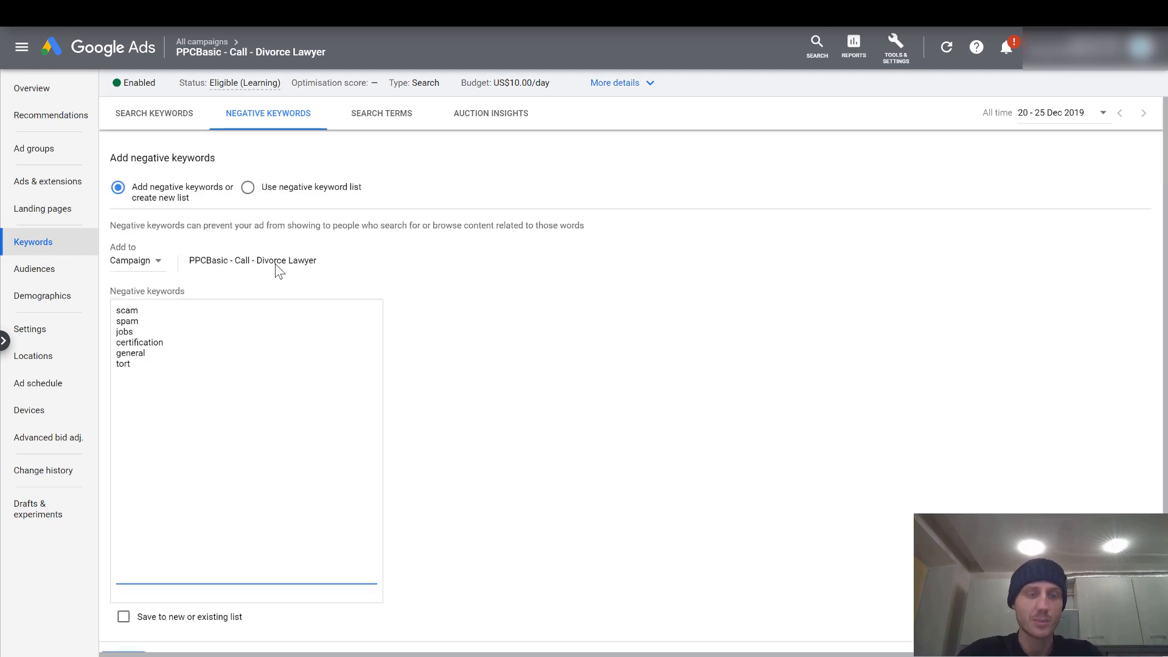
{"action": "left_click", "coordinate": [296, 58]}
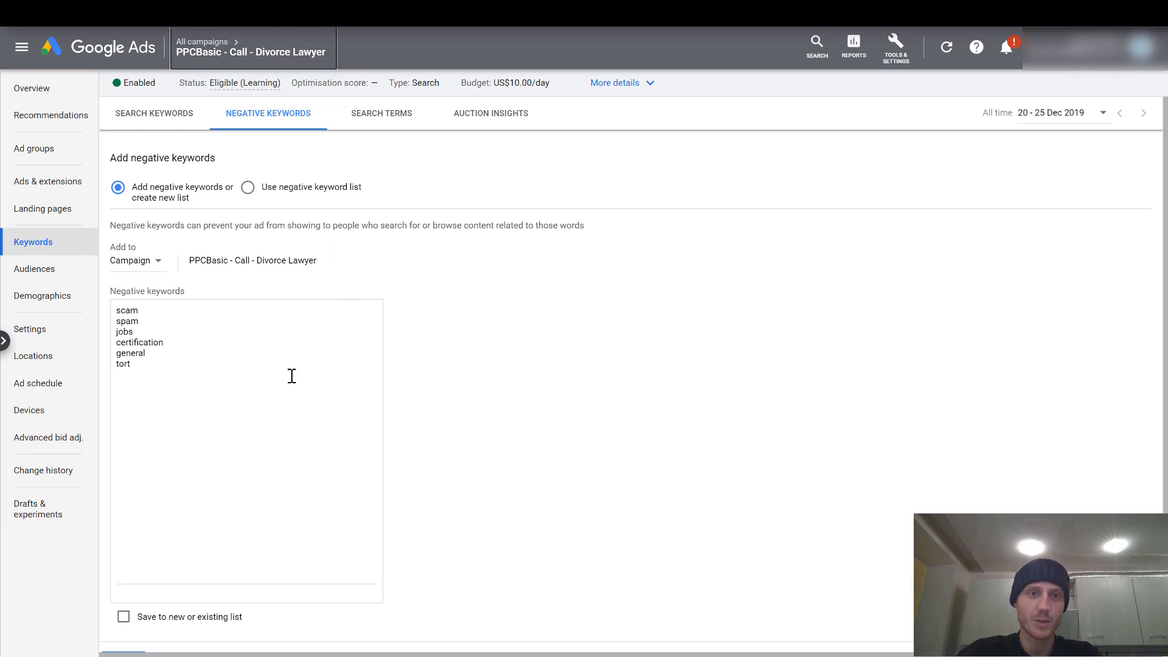
{"action": "scroll", "coordinate": [292, 376], "scroll_direction": "down", "scroll_amount": 2}
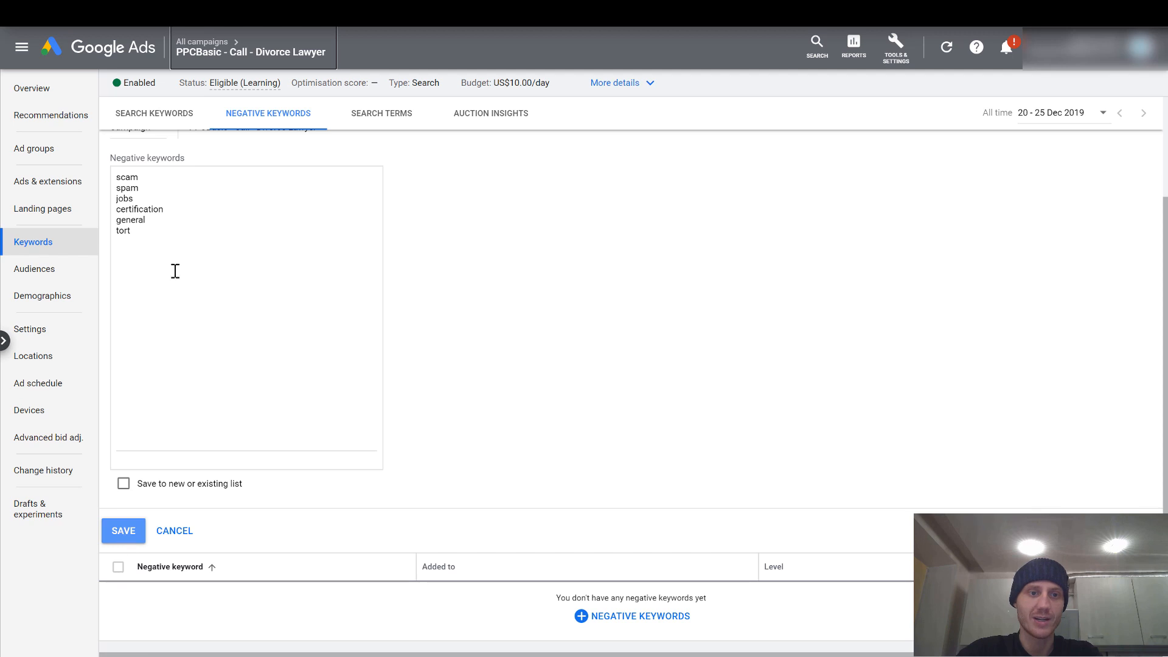
{"action": "left_click", "coordinate": [137, 535]}
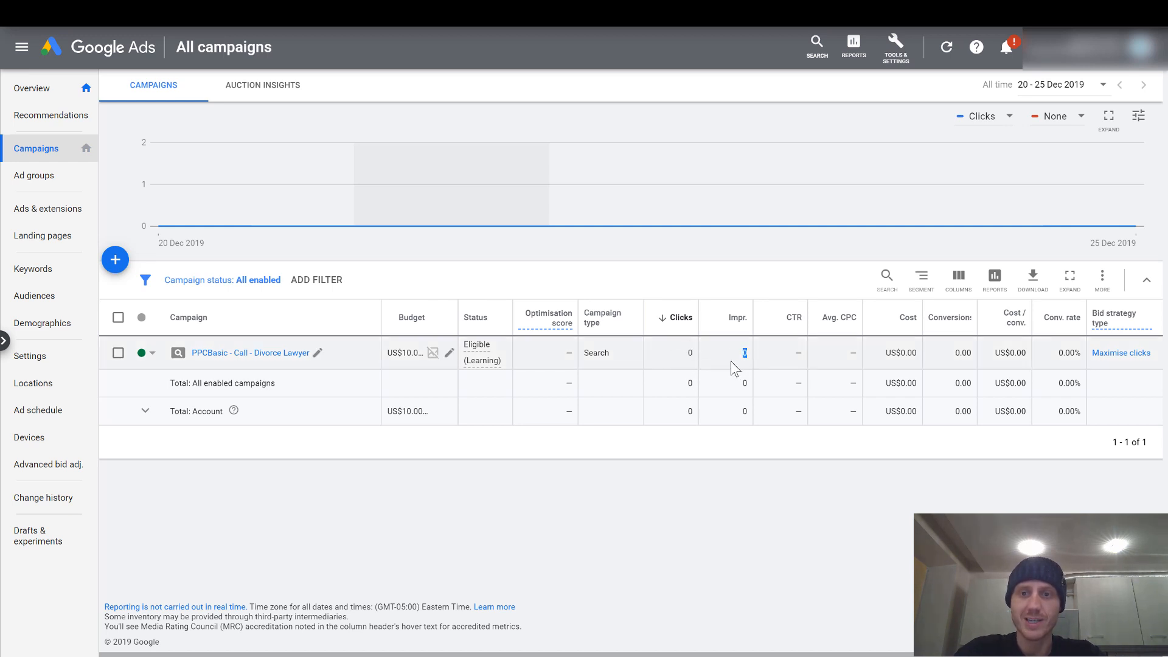
Open the column customisation for the all-campaigns table and expand the available Conversions metrics.
{"action": "left_click", "coordinate": [803, 353]}
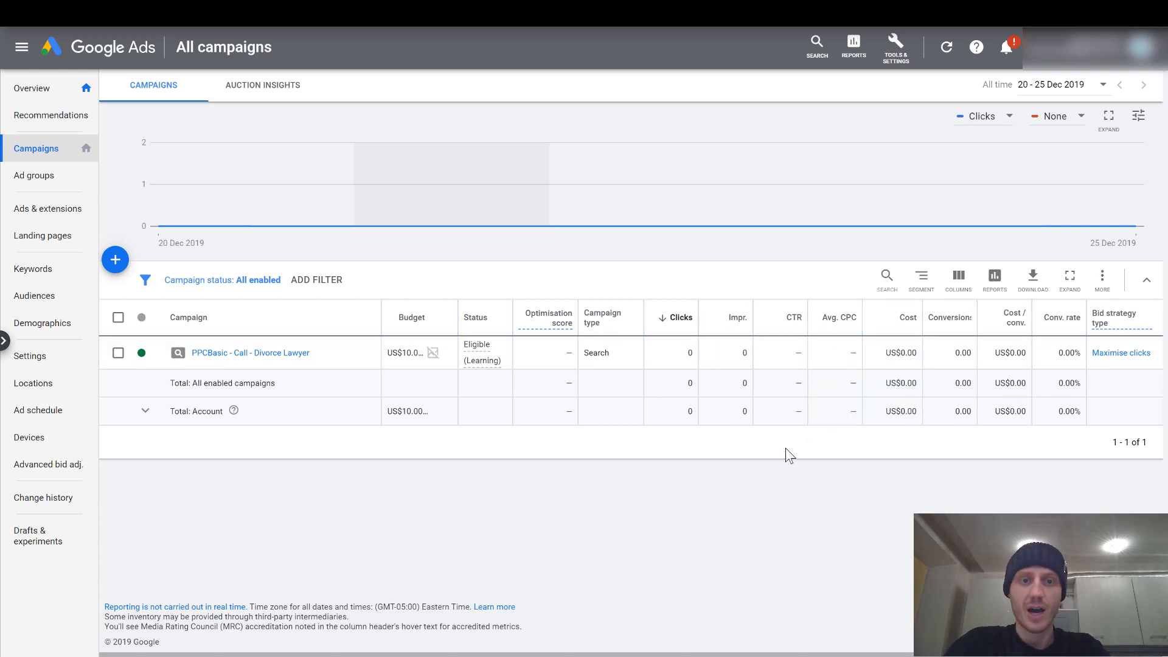
{"action": "left_click", "coordinate": [958, 286]}
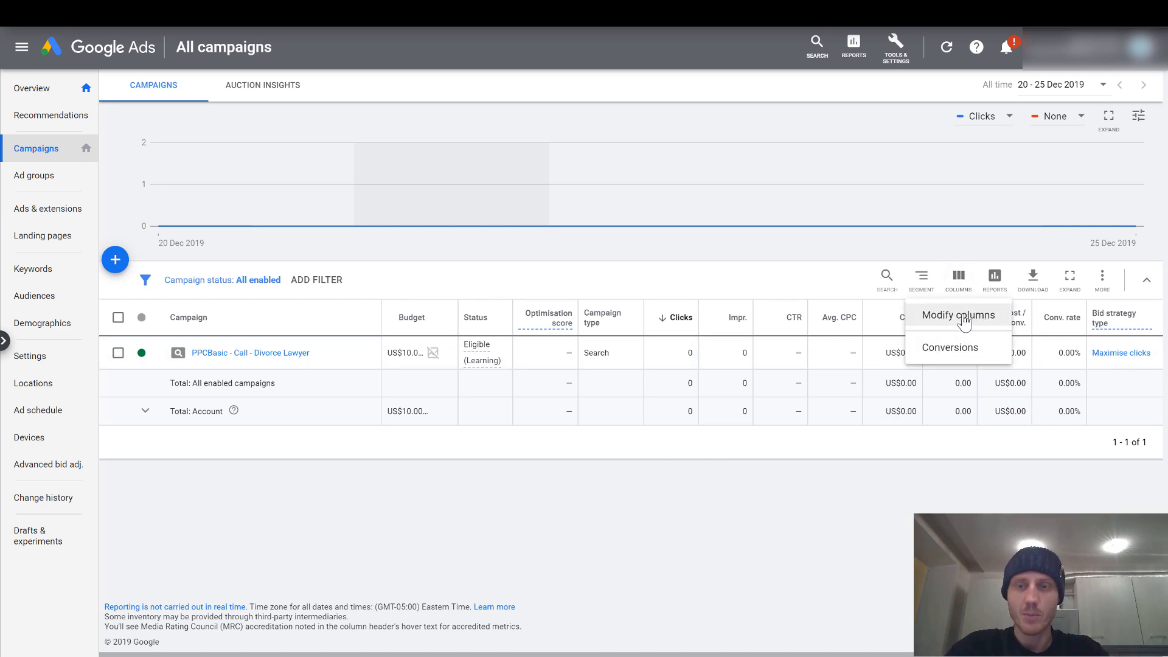
{"action": "left_click", "coordinate": [967, 315]}
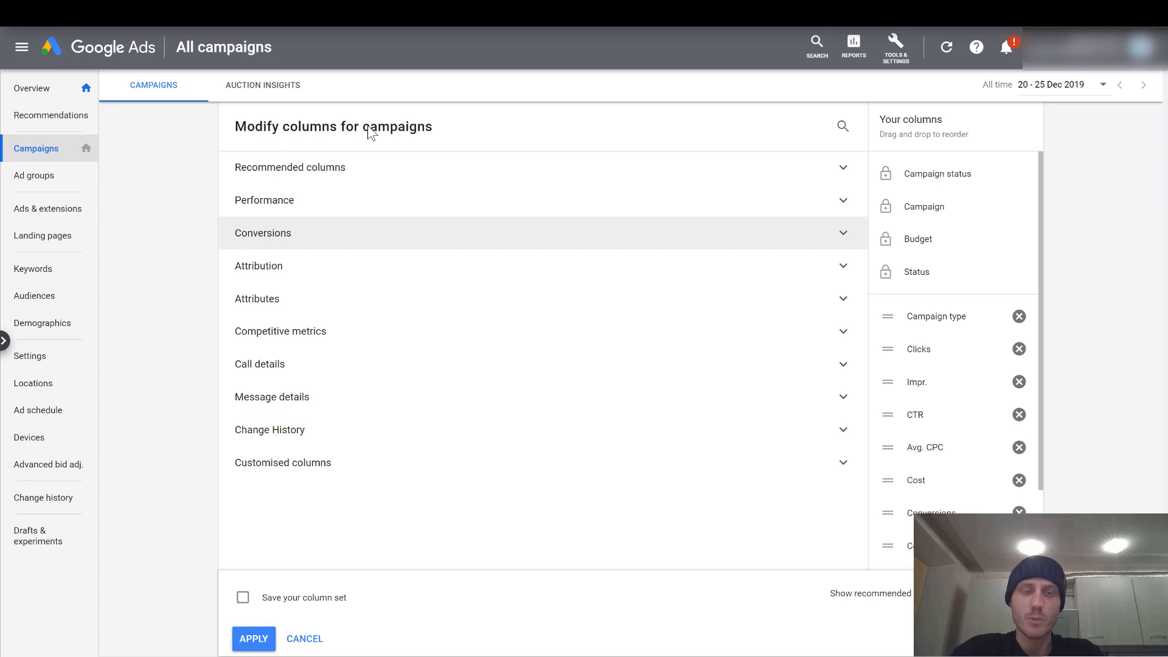
{"action": "left_click", "coordinate": [842, 233]}
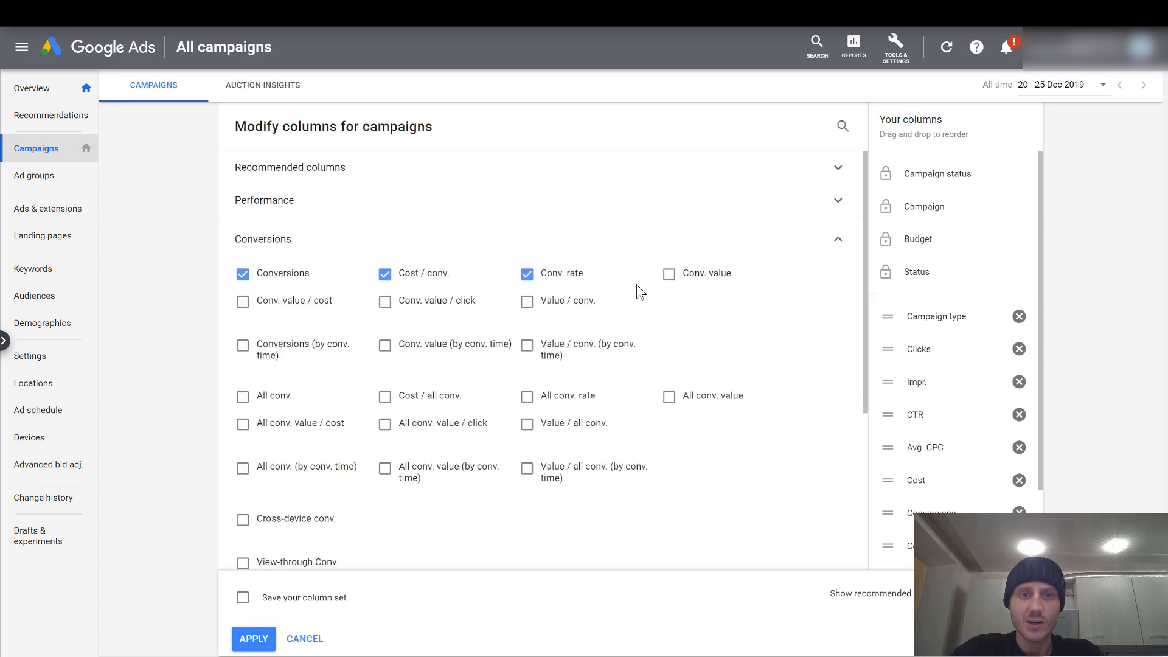